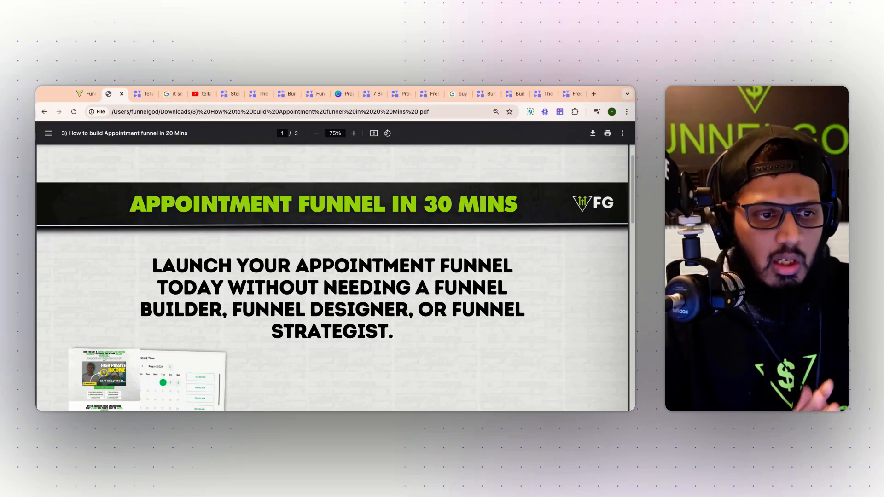
Step: Review the appointment funnel steps in the PDF, then switch to the FunnelGod app and look through its list of funnel folders
scroll(252, 259, down, 10)
scroll(253, 259, down, 5)
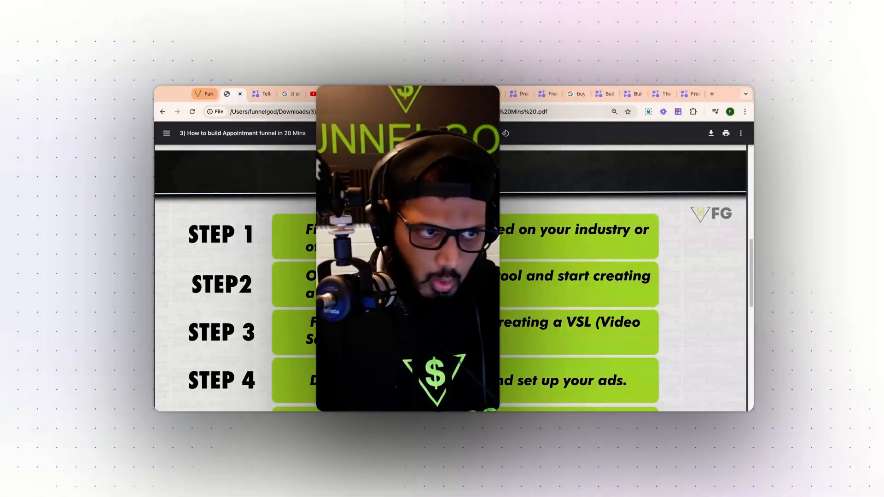
click(87, 93)
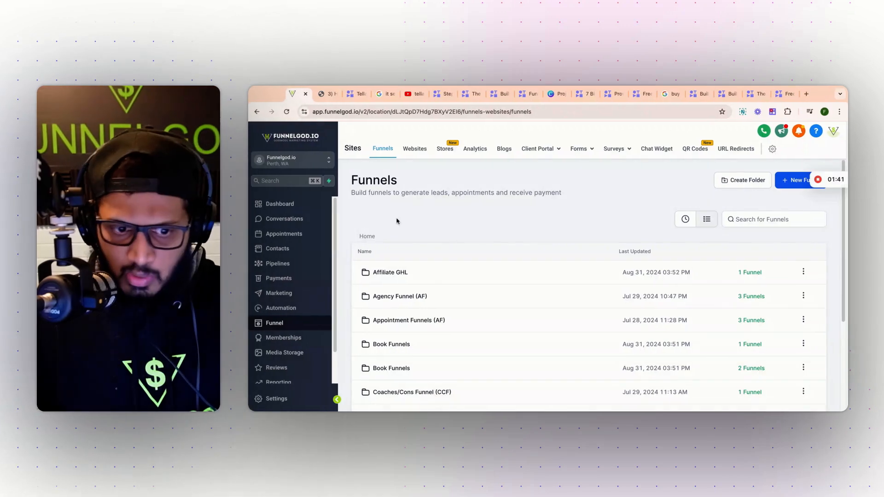
scroll(395, 246, down, 1)
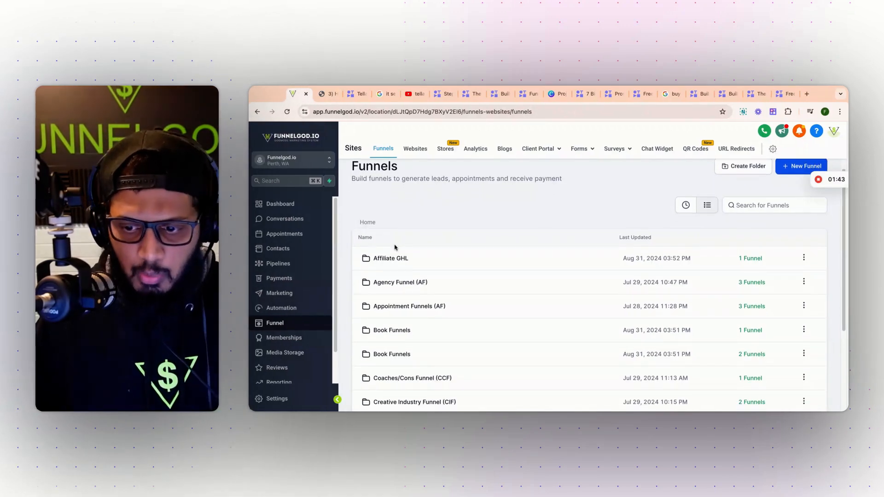
scroll(395, 246, down, 1)
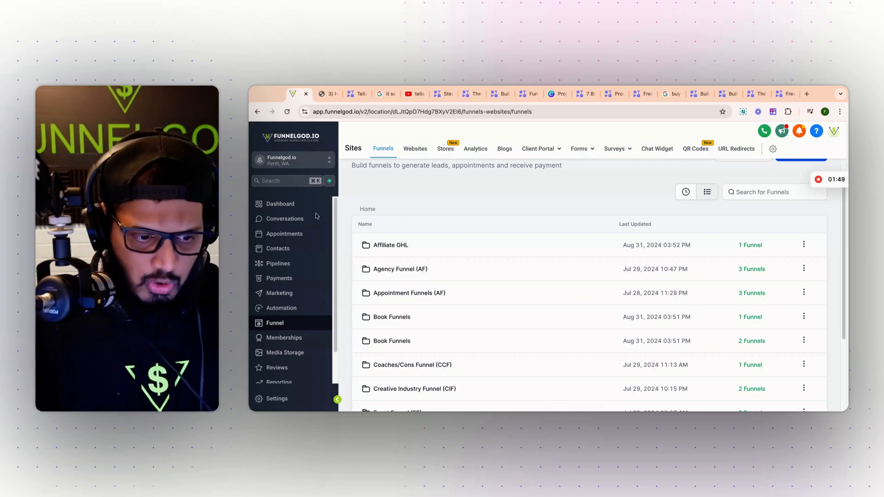
scroll(320, 285, down, 2)
click(319, 286)
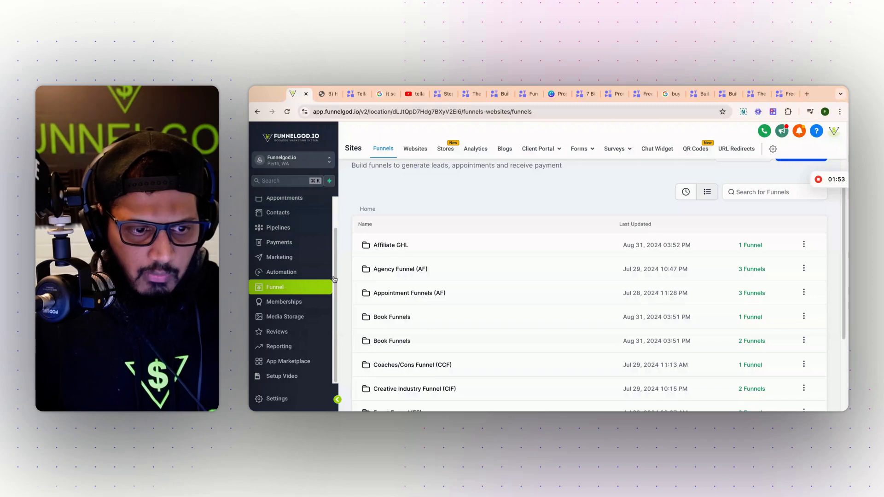
scroll(458, 276, down, 2)
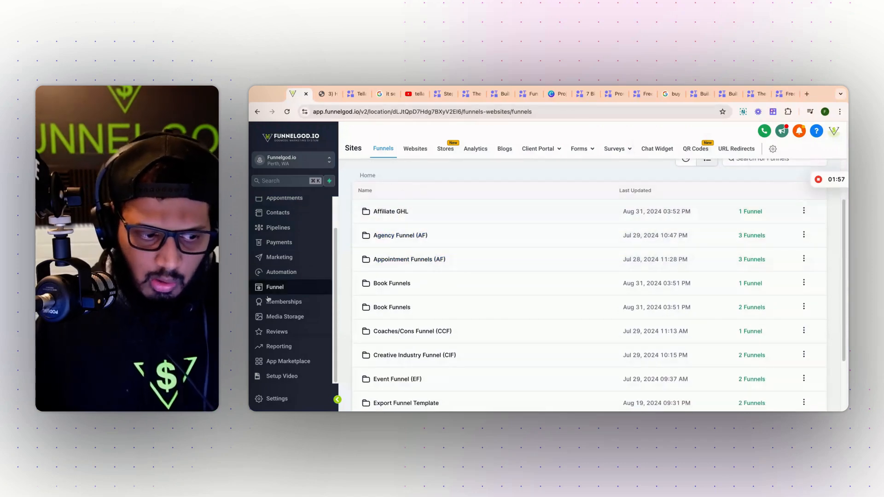
scroll(405, 244, up, 1)
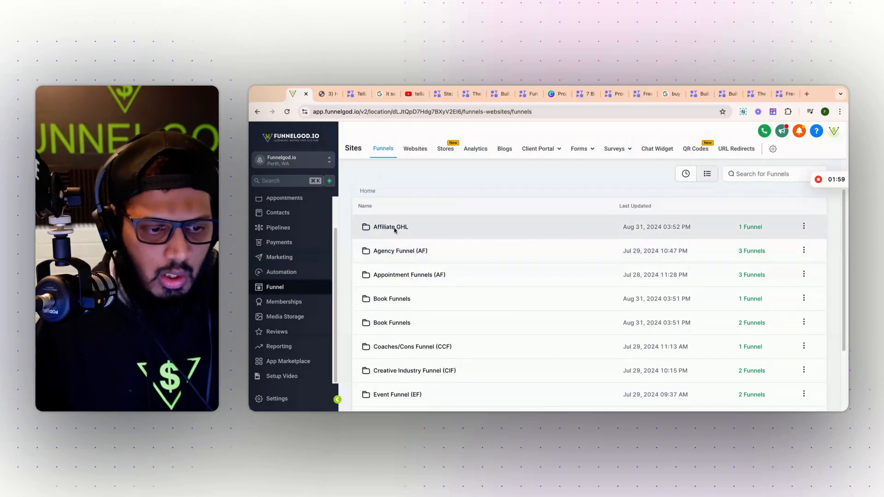
scroll(689, 203, up, 3)
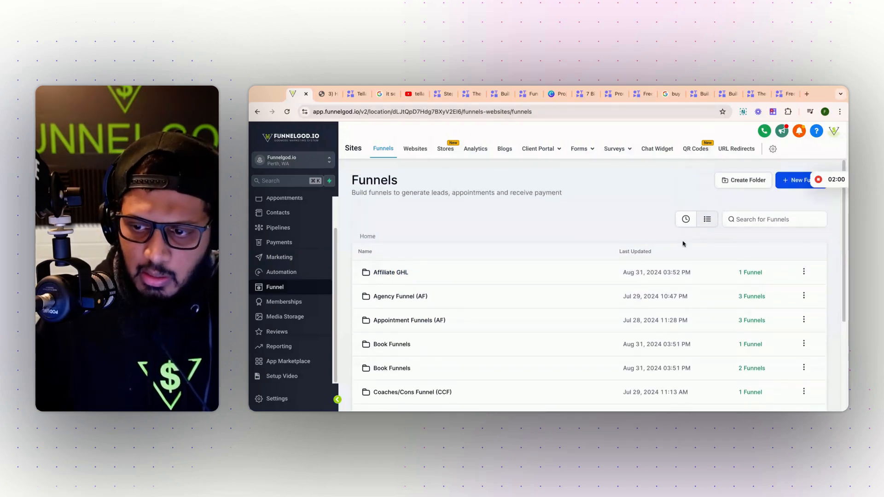
Step: Create a new blank funnel named "App Funnel"
click(792, 183)
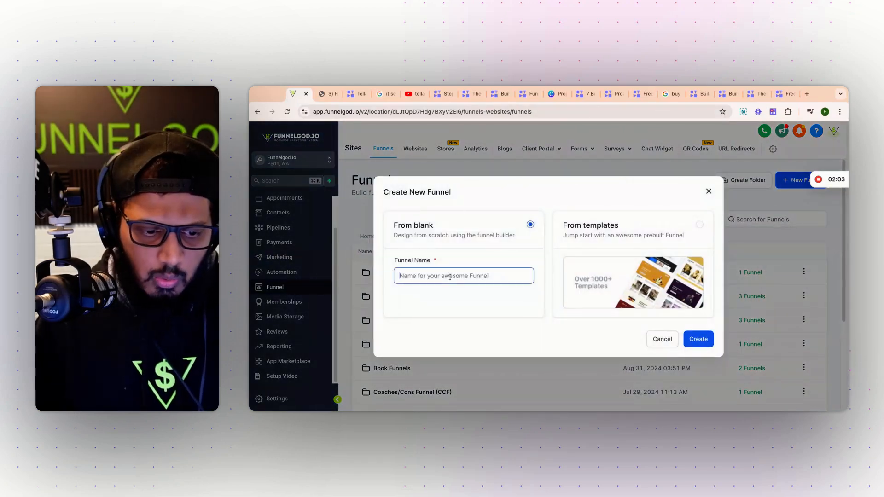
text(App)
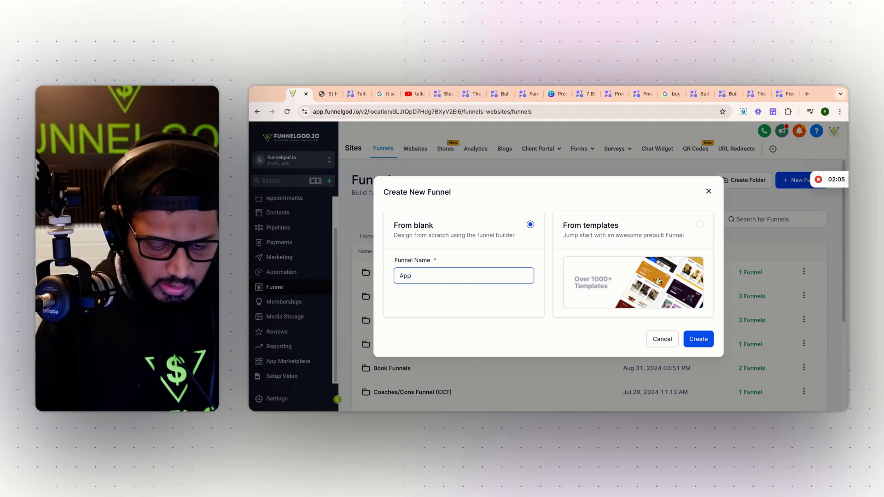
text( Funnel)
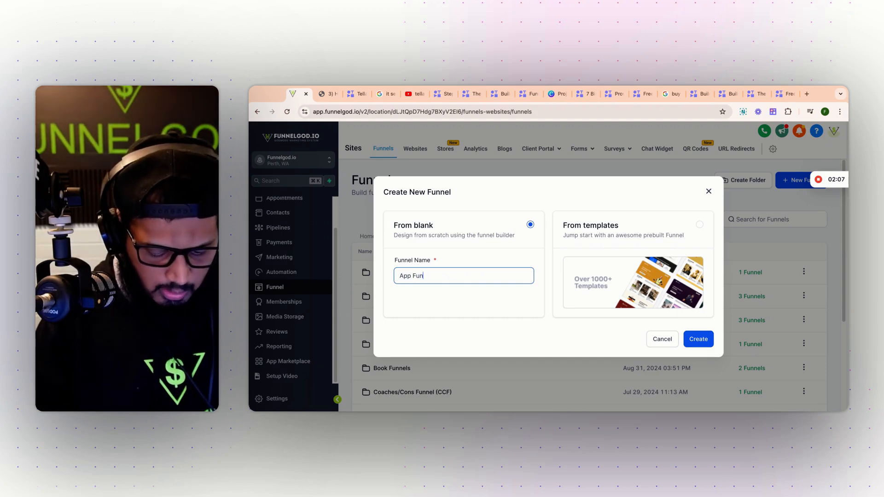
click(707, 340)
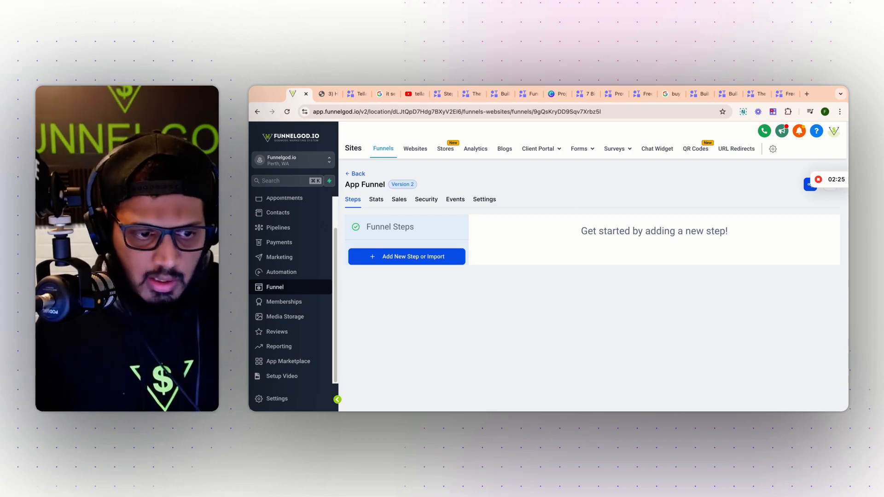
Step: Add a new step to the funnel with the page name "Optin Page"
click(407, 257)
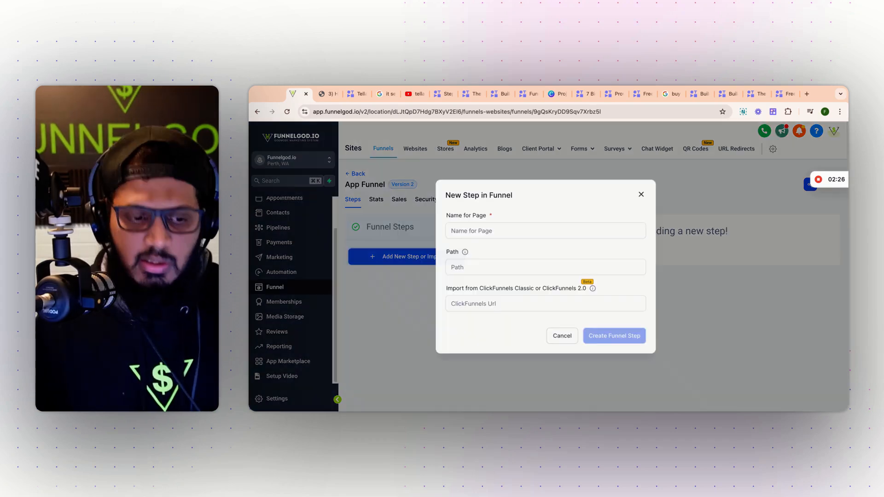
click(488, 225)
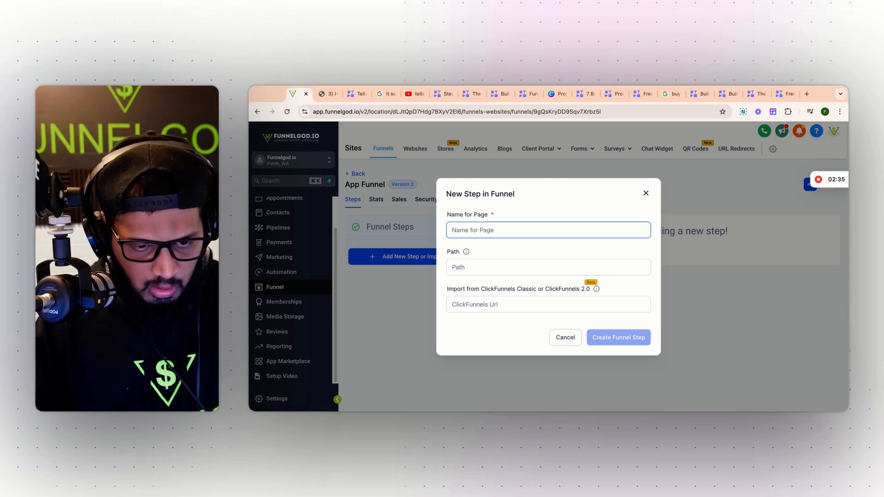
text(Opt)
text(ion)
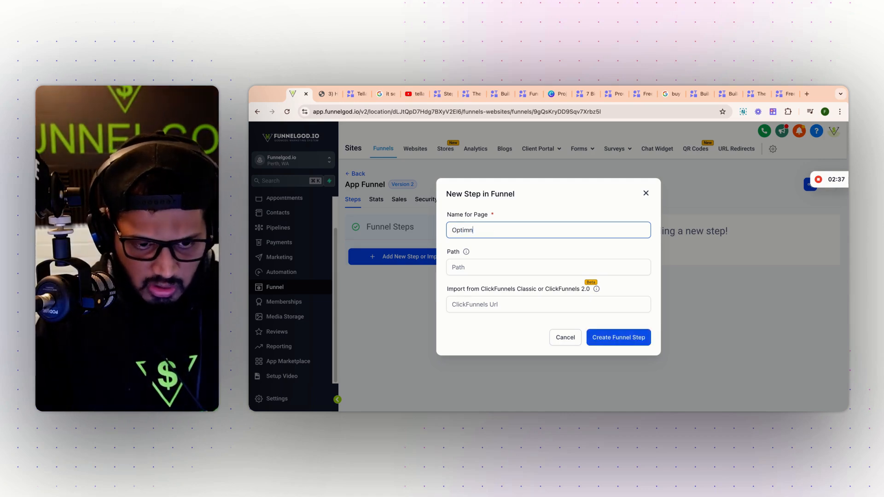
key(BackSpace)
key(BackSpace)
text(n Page)
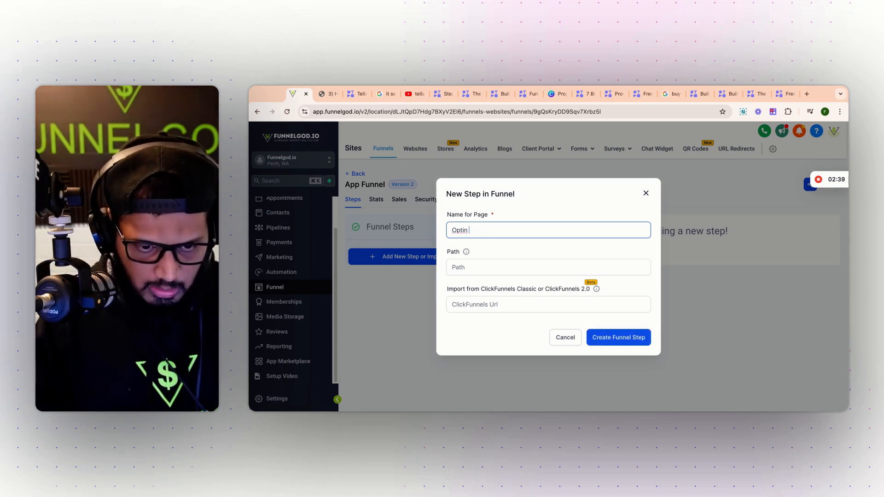
click(623, 335)
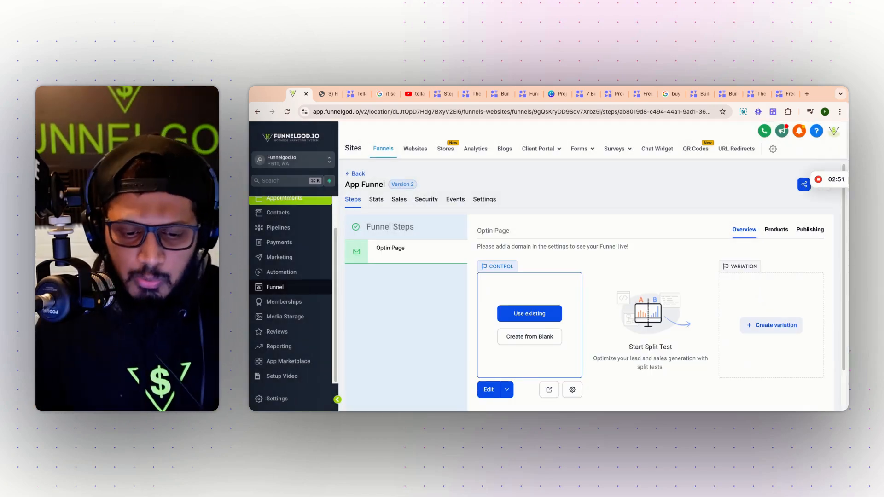
Step: Create the Optin Page's control version from blank and clear the section chooser off the empty canvas
scroll(520, 310, down, 1)
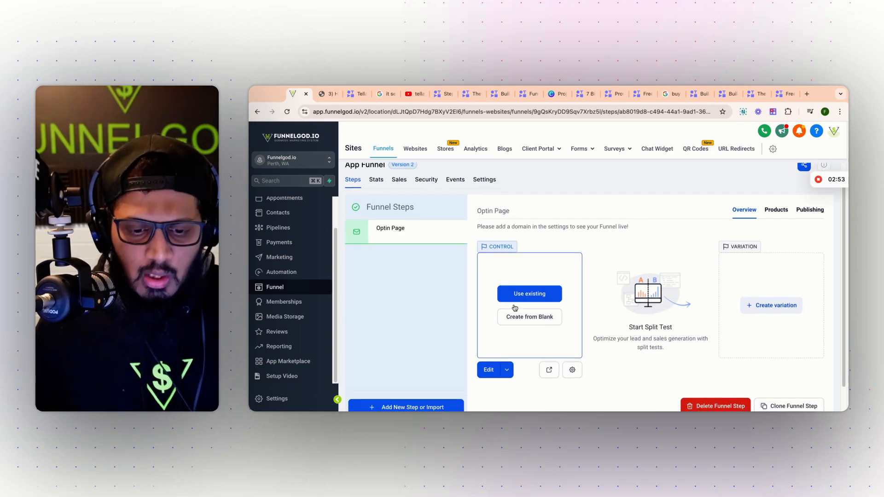
scroll(518, 307, down, 2)
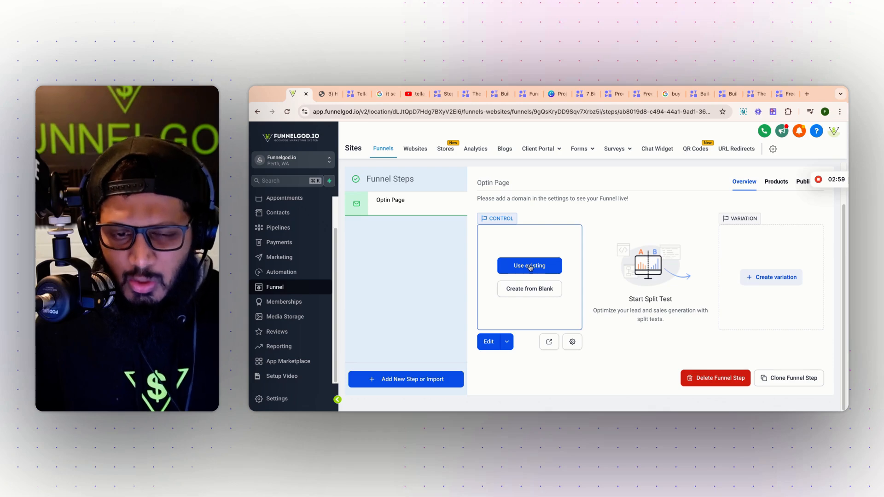
click(536, 294)
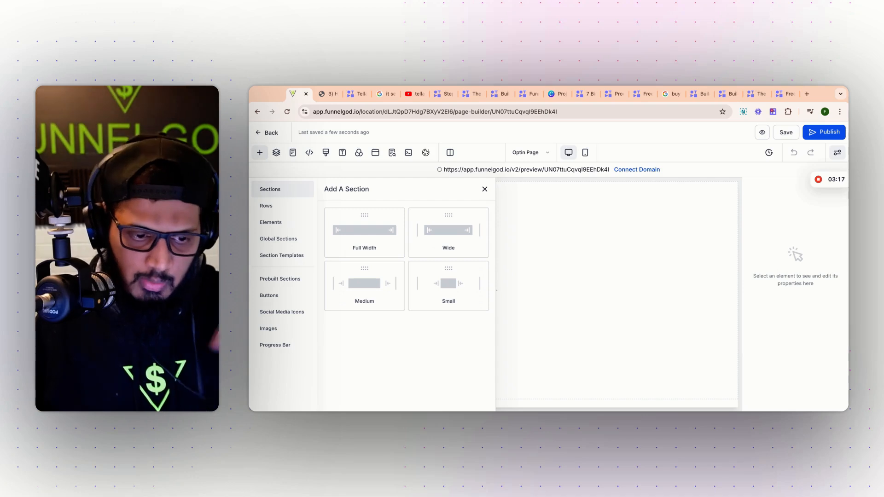
click(484, 189)
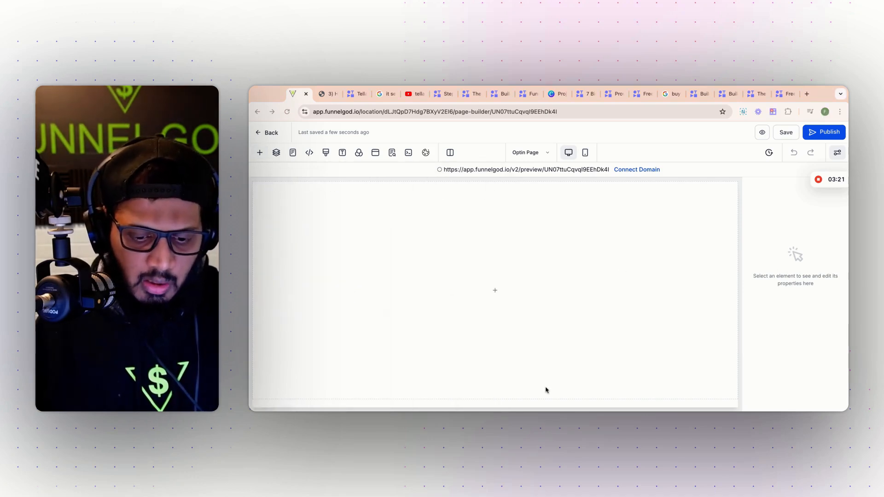
Step: Add a full-width section to the blank page and place a 1 Column row inside it
click(260, 153)
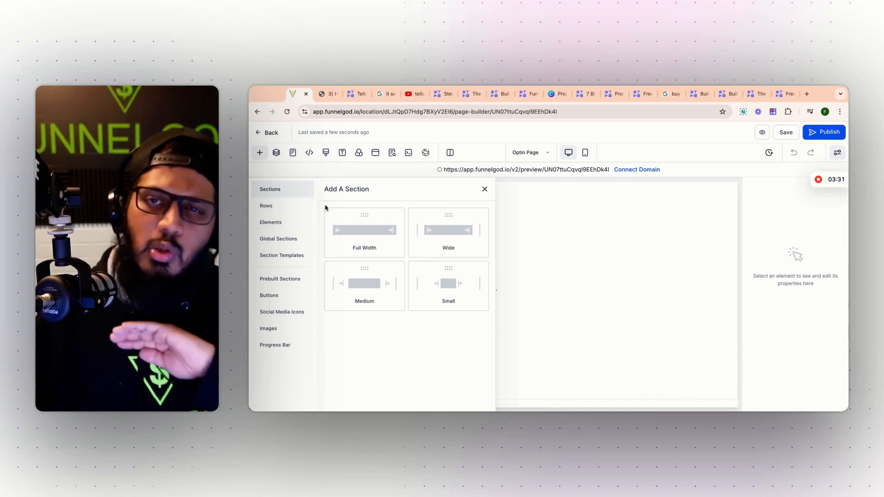
click(361, 233)
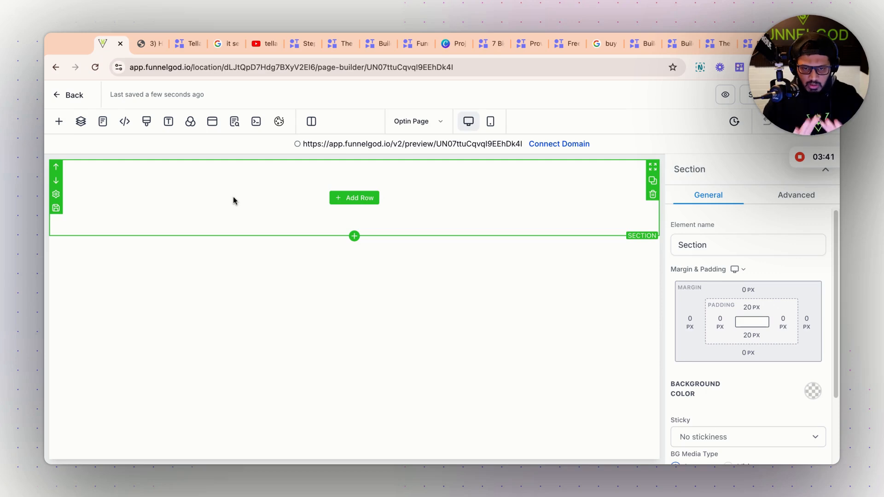
click(353, 201)
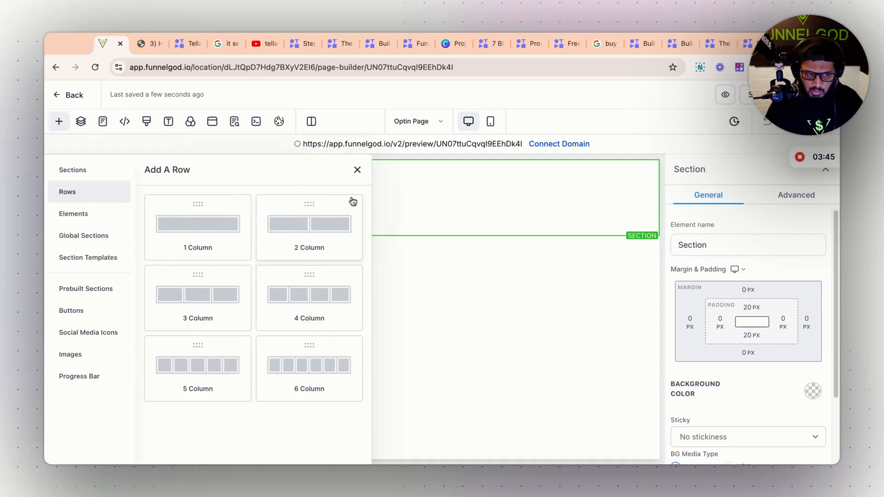
click(198, 223)
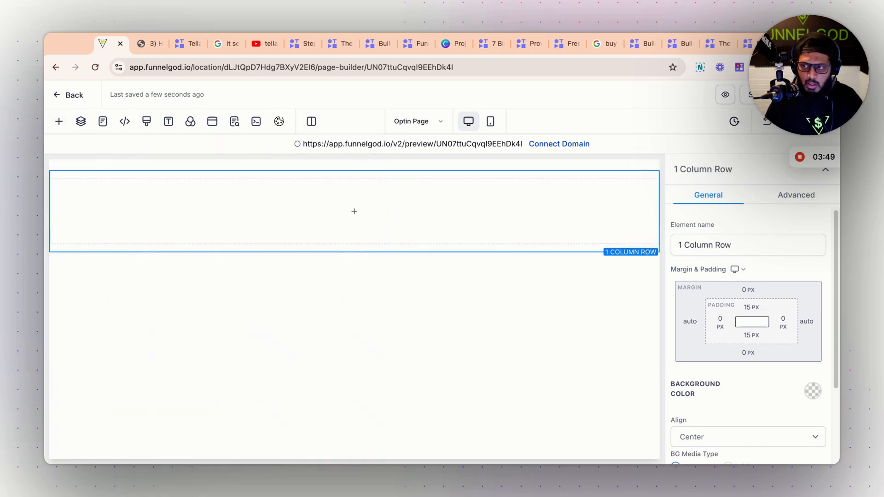
Step: Open changetheworld.tech in a new browser tab placed beside the PDF's tab and skim its page as a reference
key(super+t)
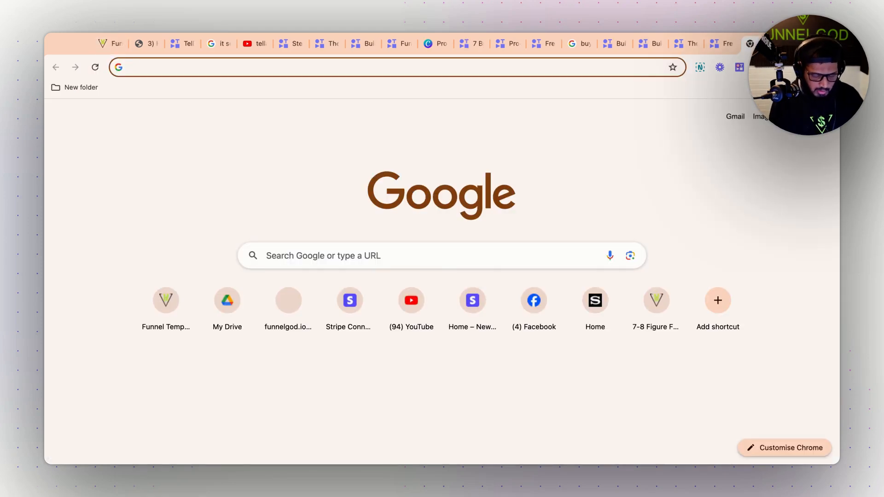
text(ch)
key(Return)
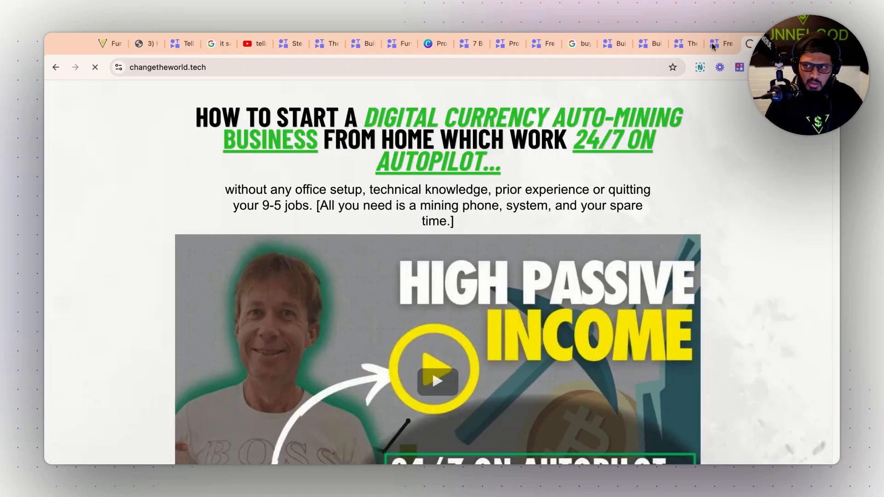
drag(712, 46, 181, 43)
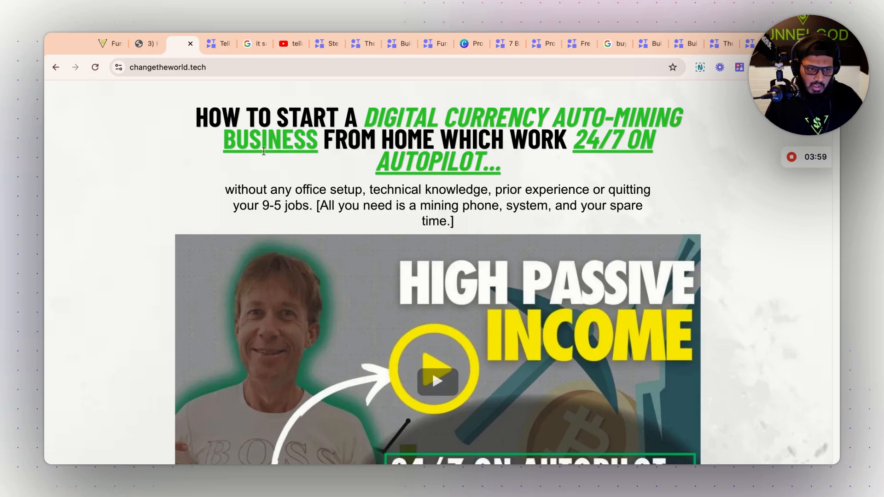
scroll(432, 213, down, 8)
scroll(428, 203, up, 8)
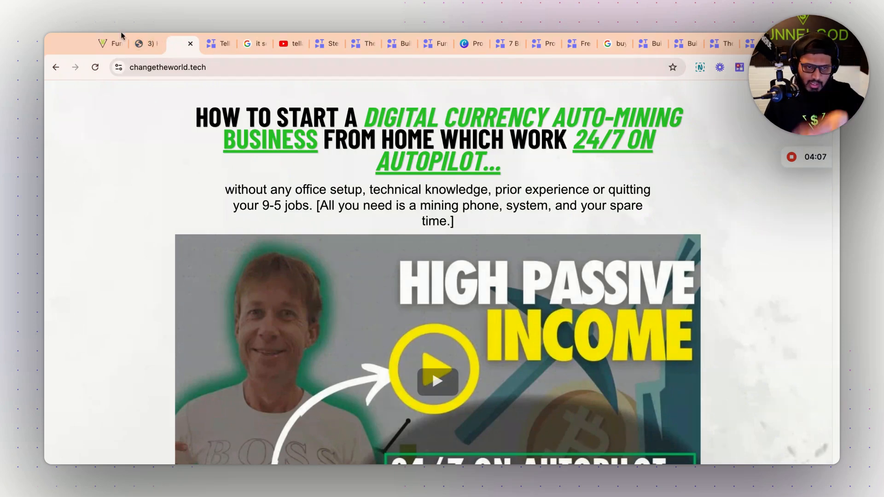
Step: Return to the page builder and add a Headline element to the row's column
click(109, 49)
mouse_move(203, 207)
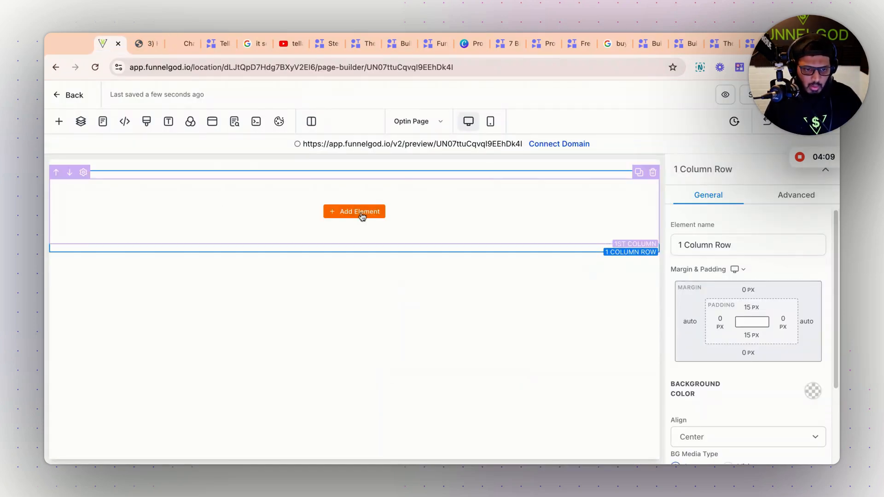
click(362, 216)
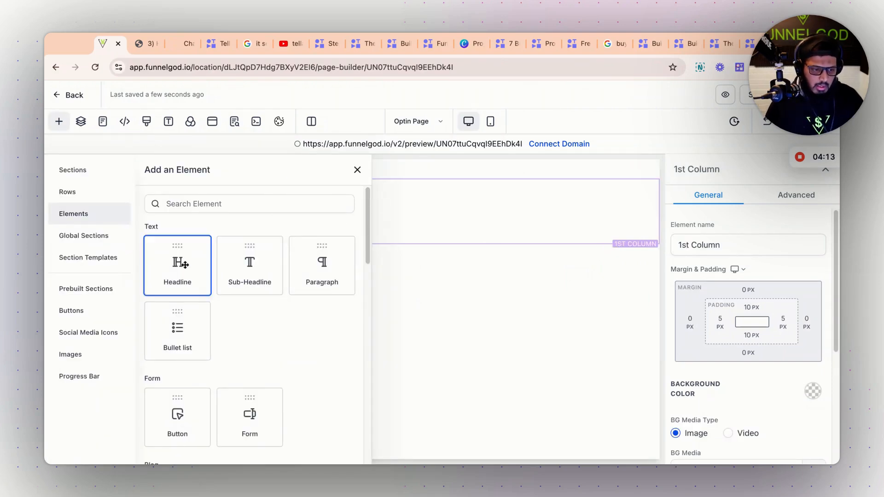
click(184, 265)
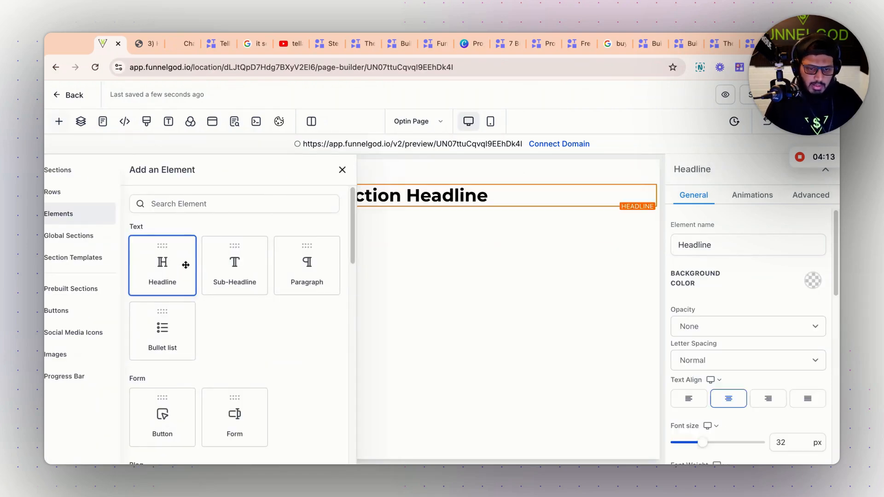
Step: Replace the headline's text with the reference page's "How to start a digital currency Auto-mining business from home which work 24/7 on autopilot..."
click(174, 42)
triple_click(197, 113)
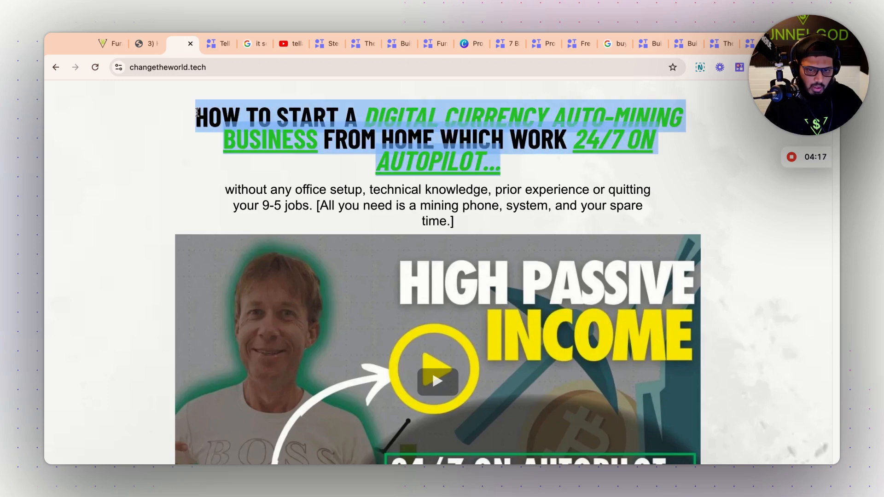
click(105, 43)
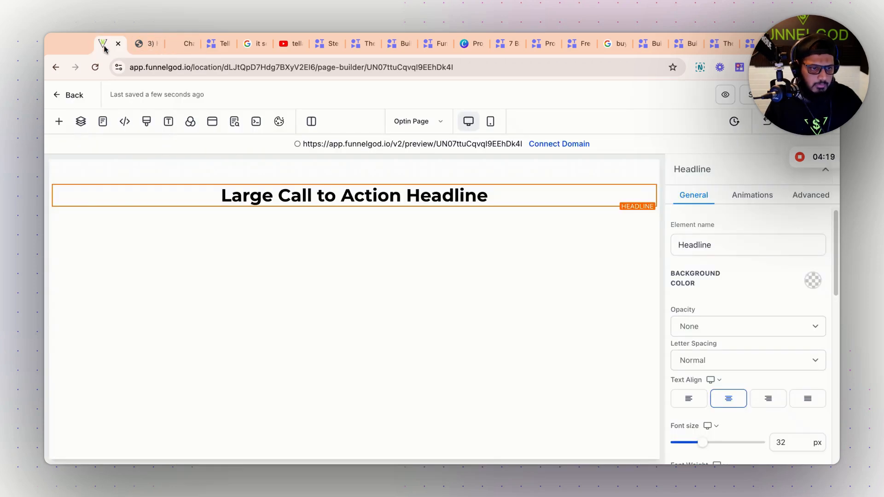
click(318, 190)
triple_click(317, 190)
text(How to start a digital currency Auto-mining business from home which work 24/7 on autopilot...)
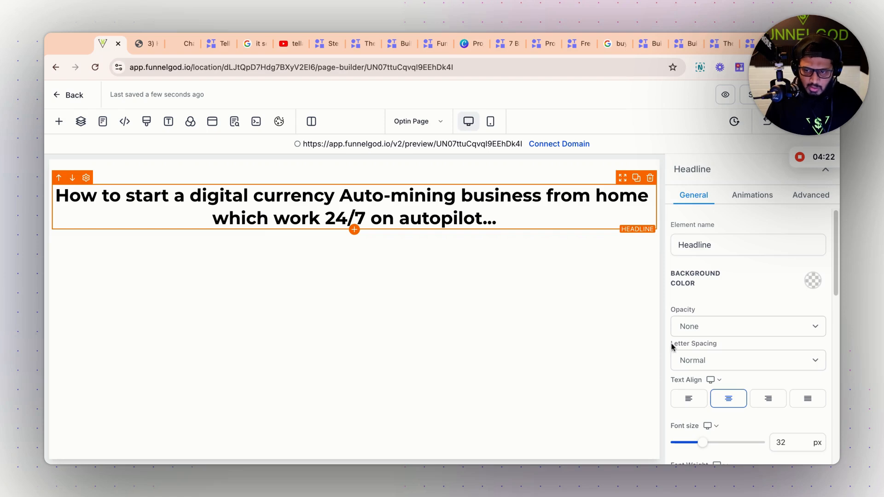
Step: Set the headline's left and right margins to 80 px each
scroll(688, 391, down, 10)
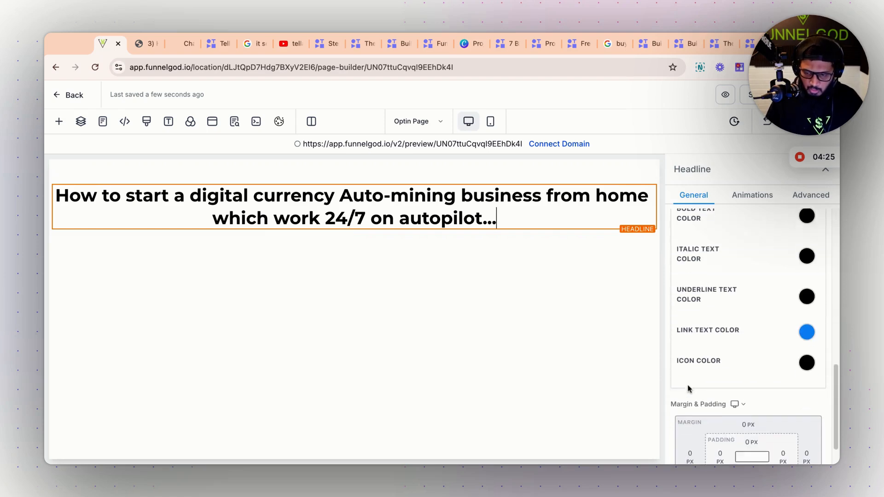
scroll(689, 389, down, 3)
click(691, 392)
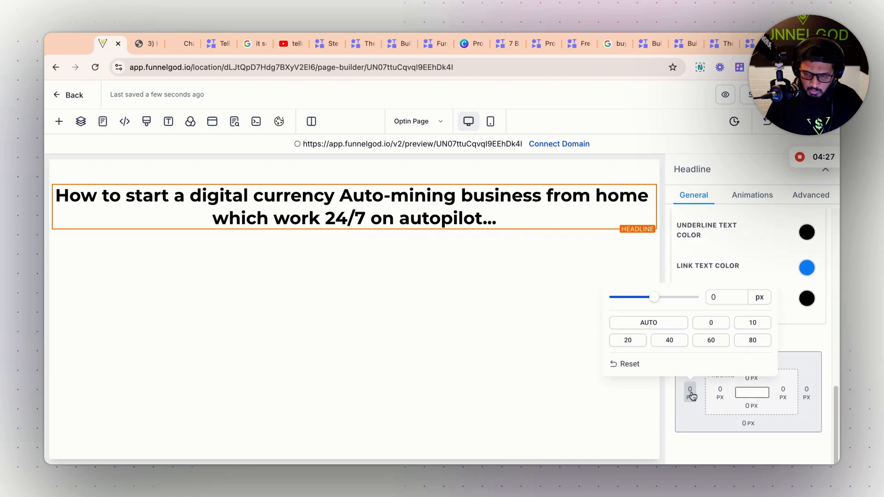
click(763, 344)
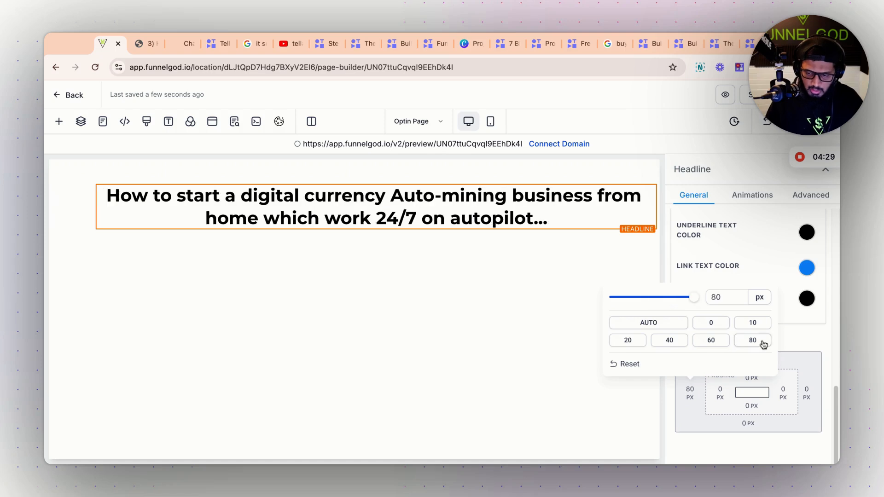
click(808, 394)
click(807, 394)
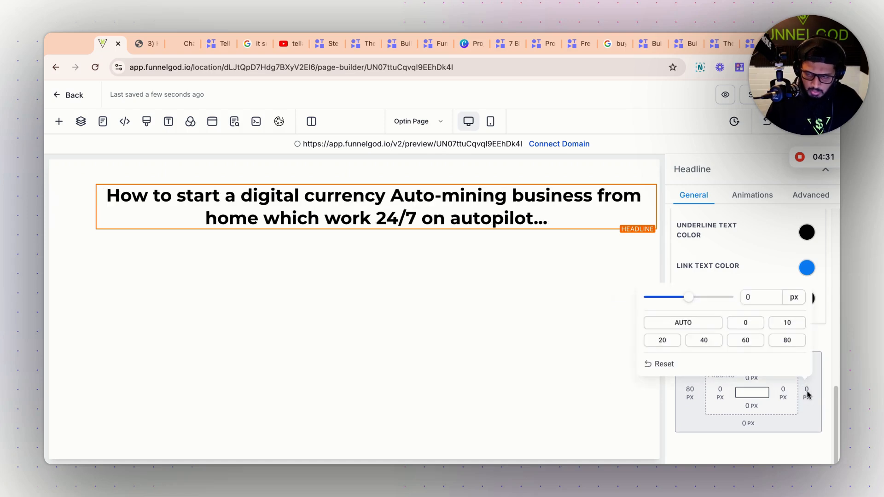
click(788, 341)
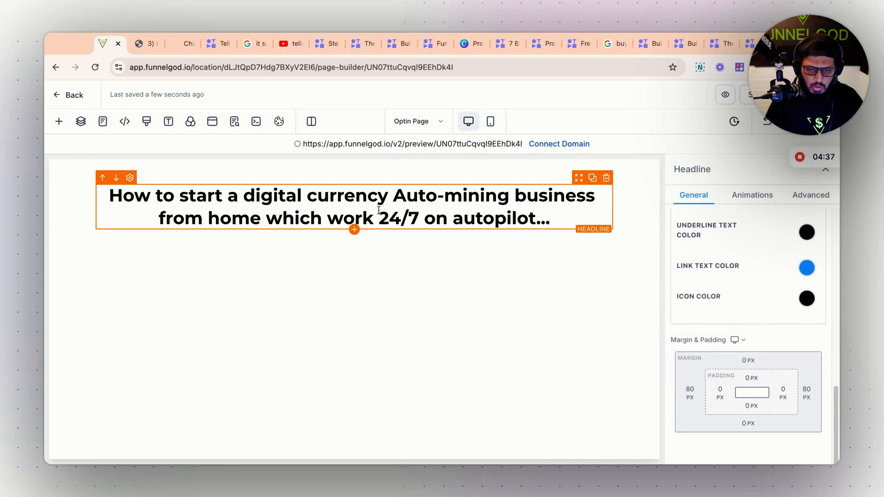
Step: Set the headline's text transform to Uppercase and its line height to 1
key(super+a)
click(827, 195)
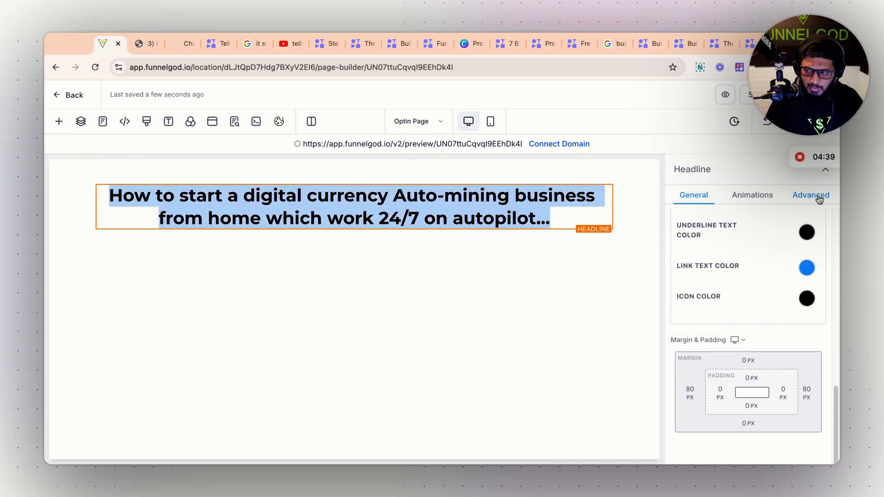
scroll(735, 272, up, 4)
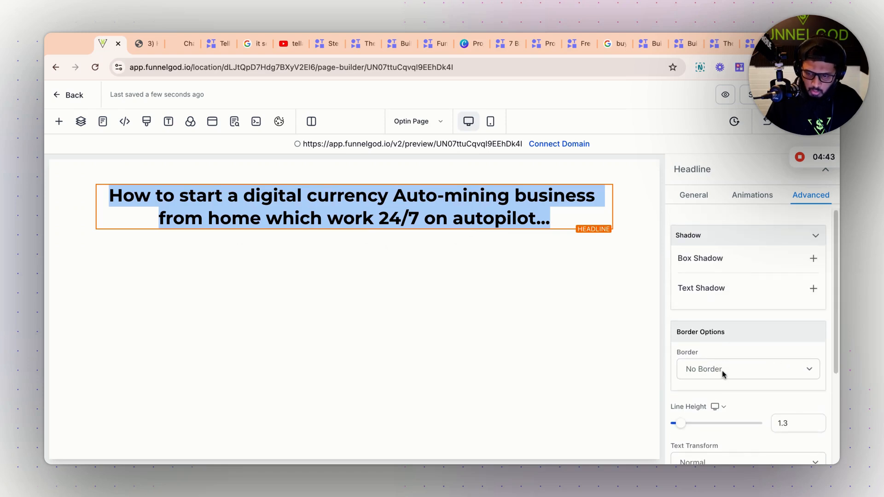
scroll(722, 373, down, 3)
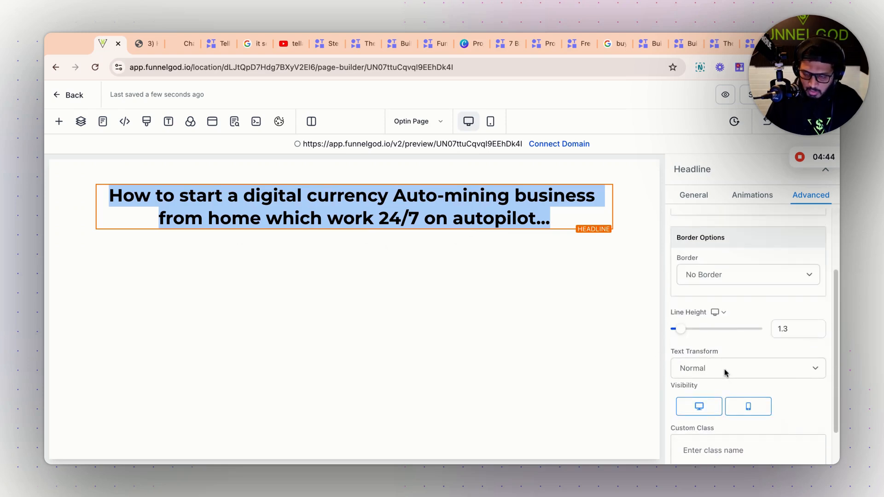
click(725, 372)
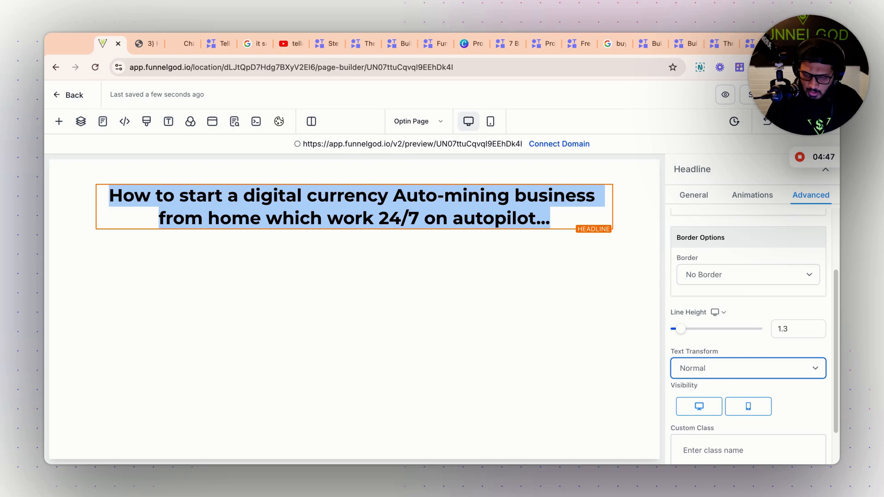
click(707, 385)
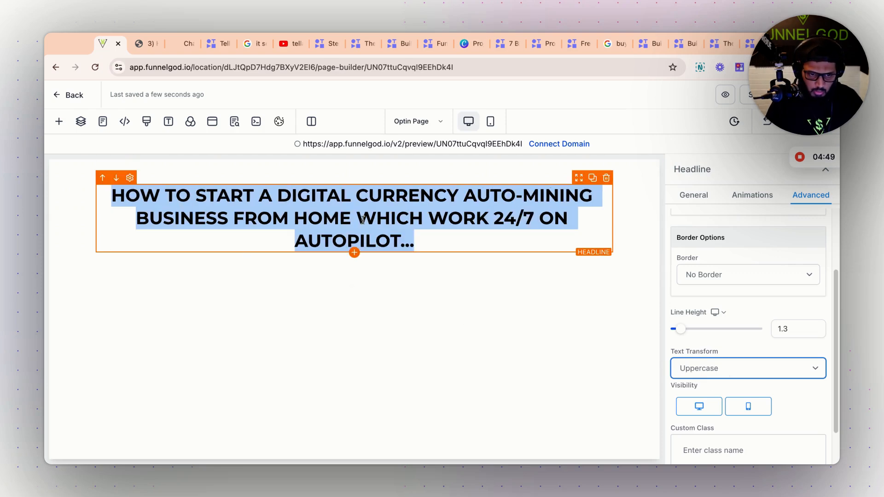
click(478, 201)
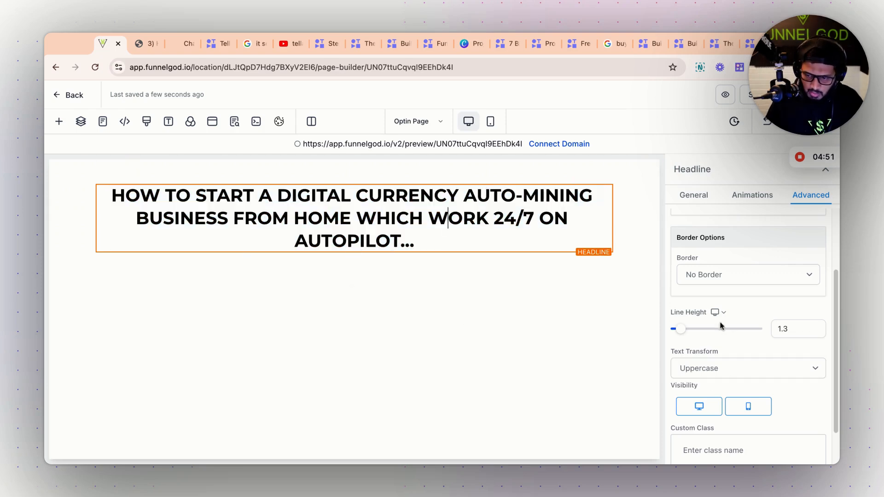
double_click(788, 328)
text(1)
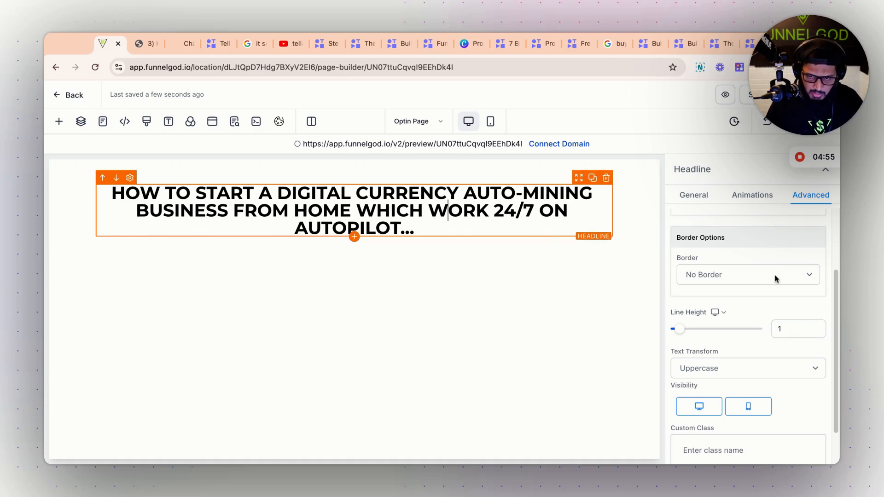
Step: Set the headline's font size to 40 px
click(699, 199)
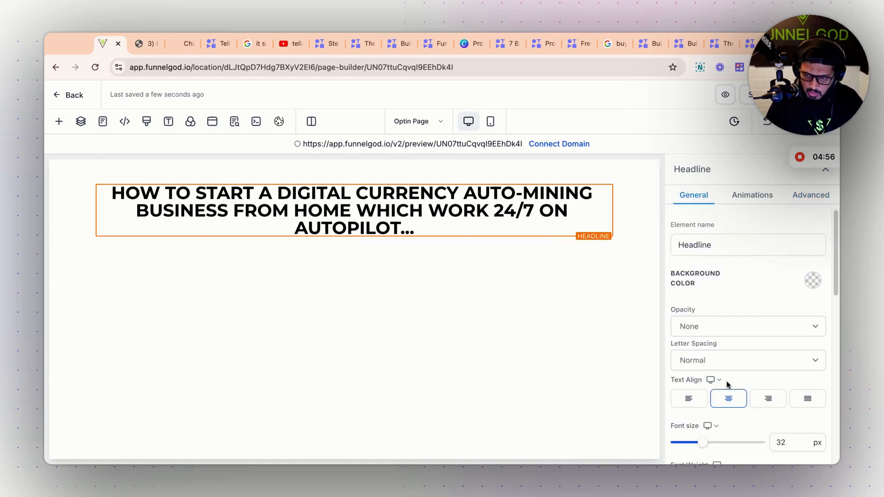
scroll(746, 323, down, 2)
double_click(787, 397)
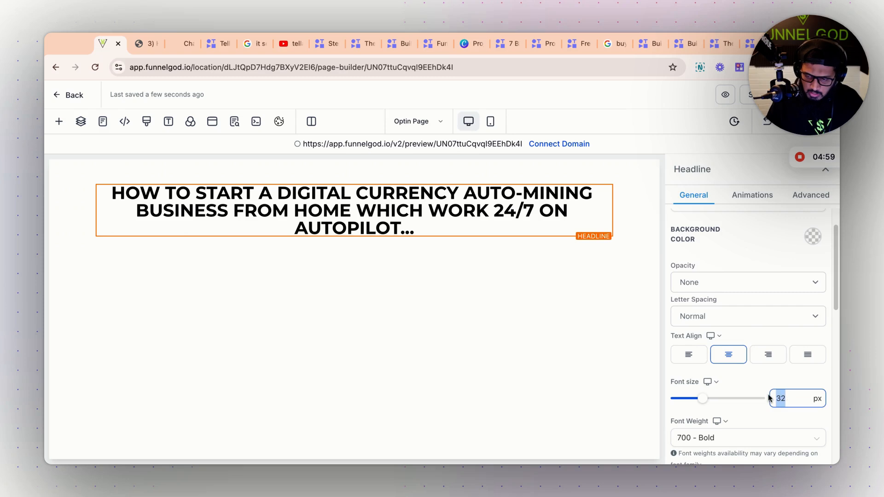
text(40)
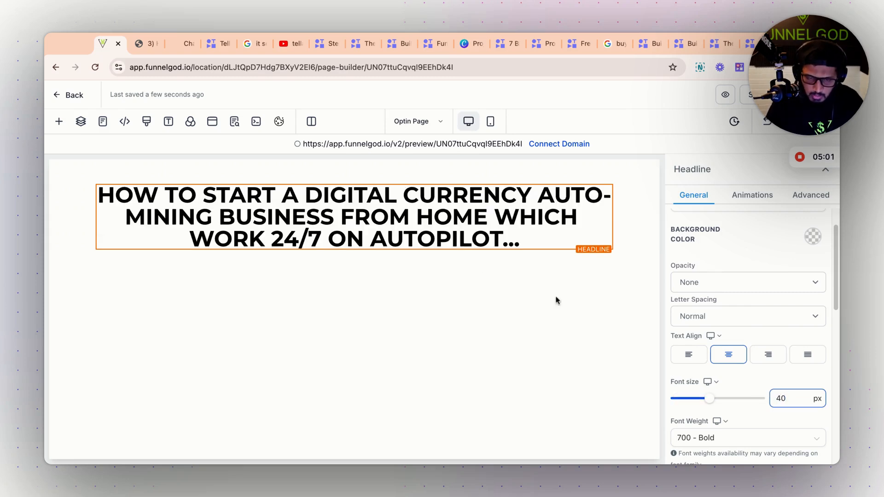
Step: Set the headline's font weight to 900 - Heavy and remove the bold formatting from its whole text
scroll(706, 387, down, 3)
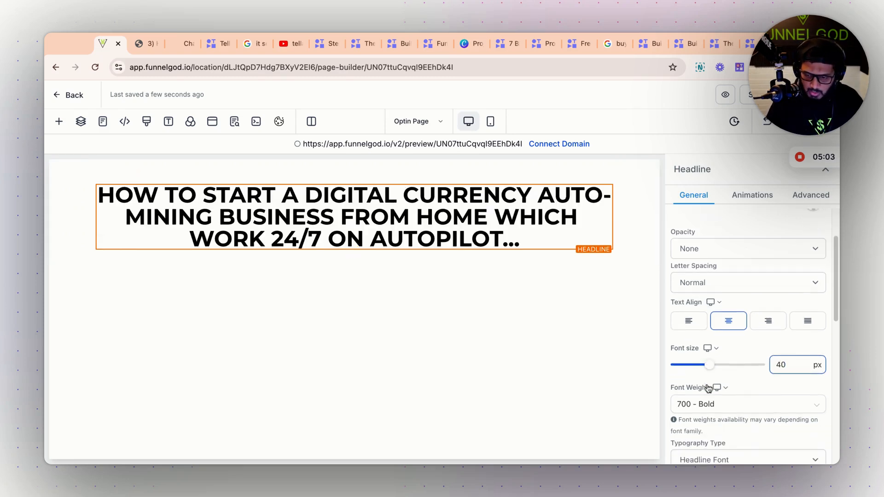
click(710, 374)
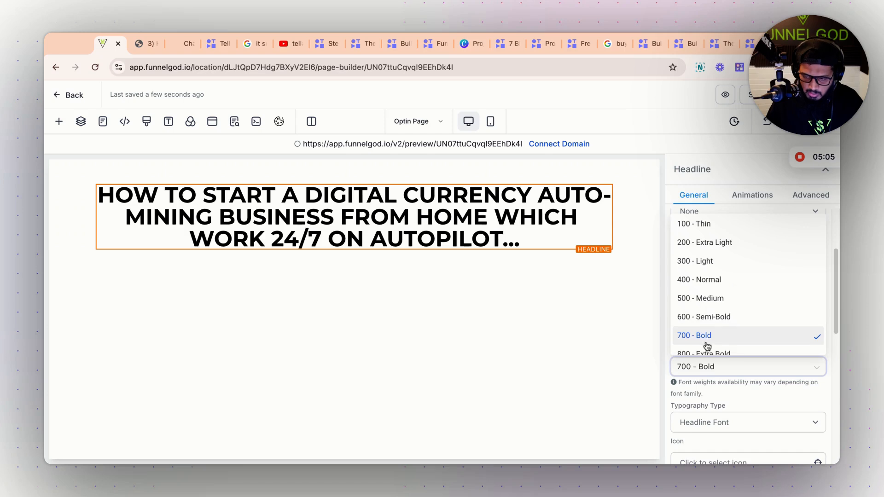
scroll(708, 350, down, 1)
click(707, 347)
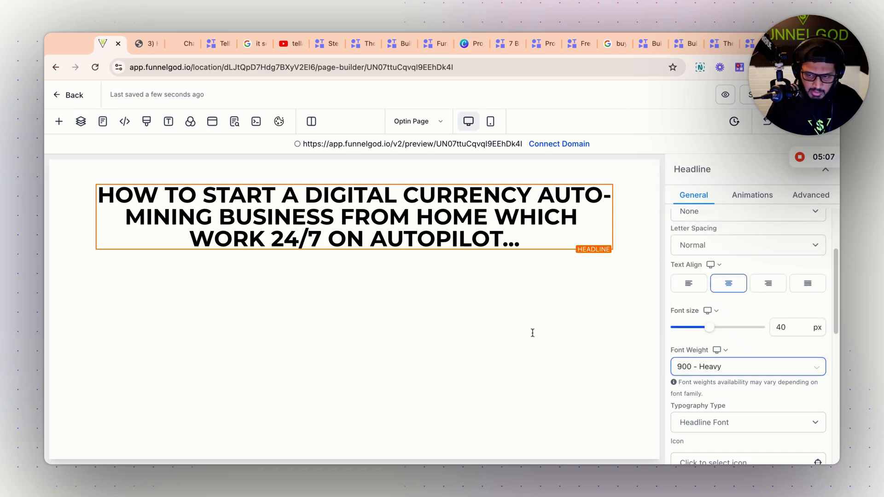
click(277, 201)
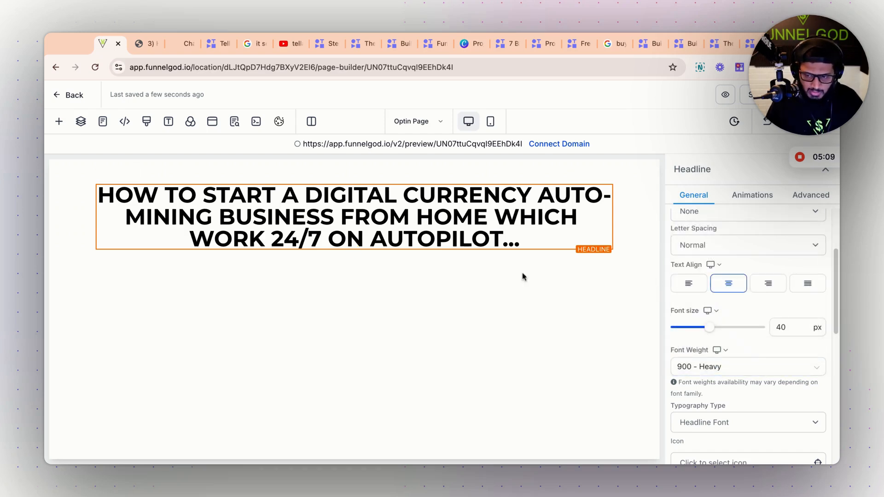
triple_click(409, 211)
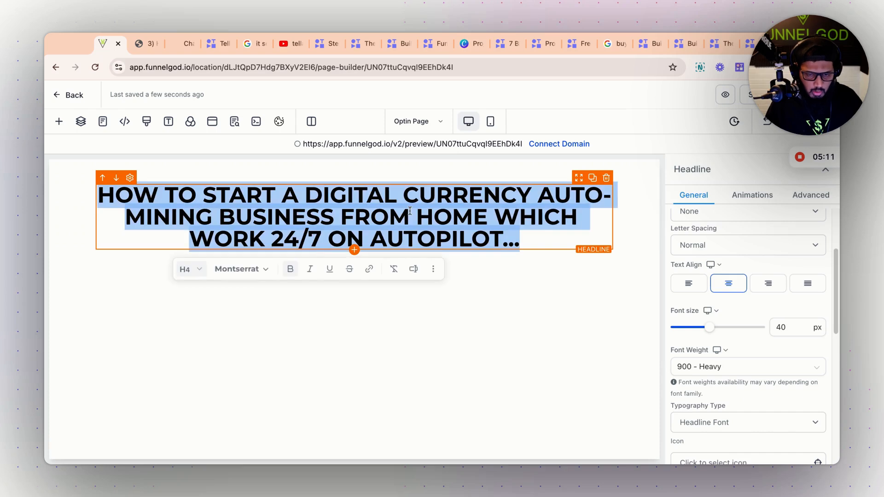
click(290, 275)
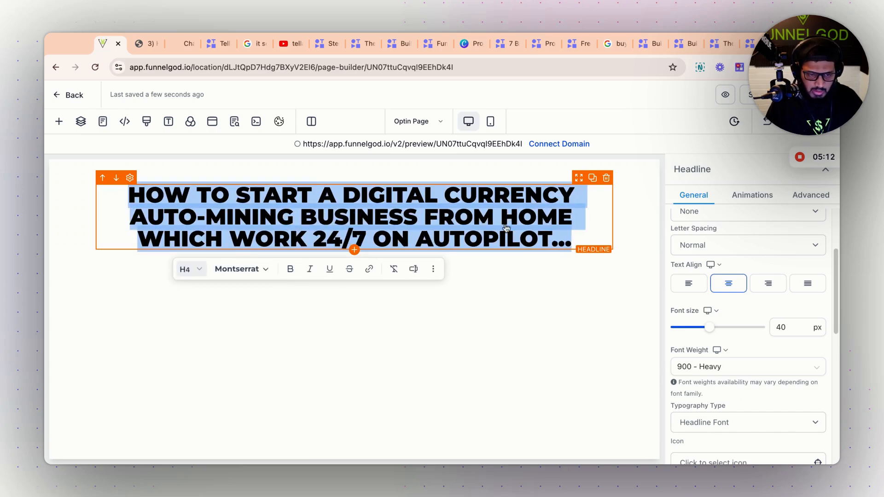
click(579, 226)
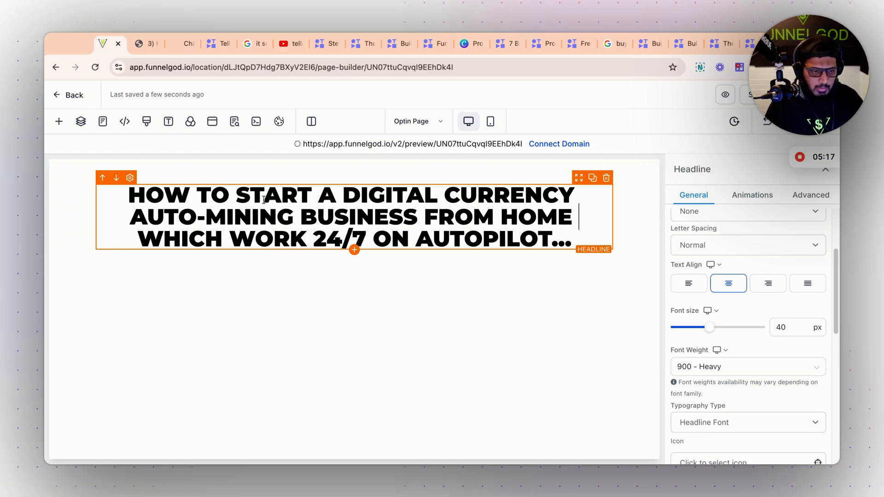
Step: Set the headline's italic text color to the green swatch
drag(342, 194, 542, 195)
key(shift+Right)
key(shift+Right)
key(shift+Right)
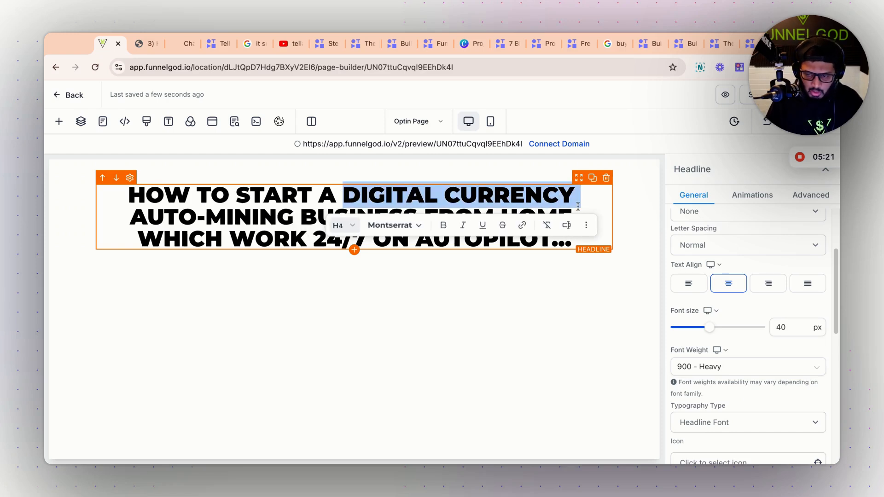
scroll(717, 305, down, 5)
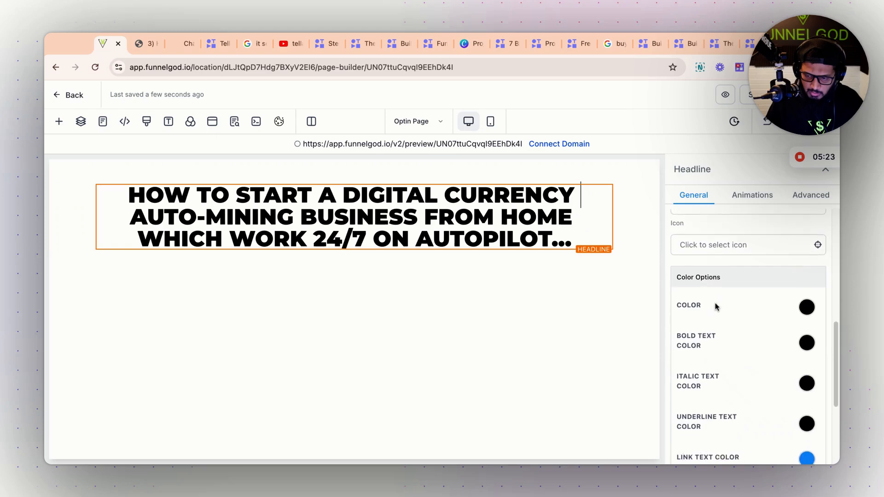
scroll(701, 369, down, 2)
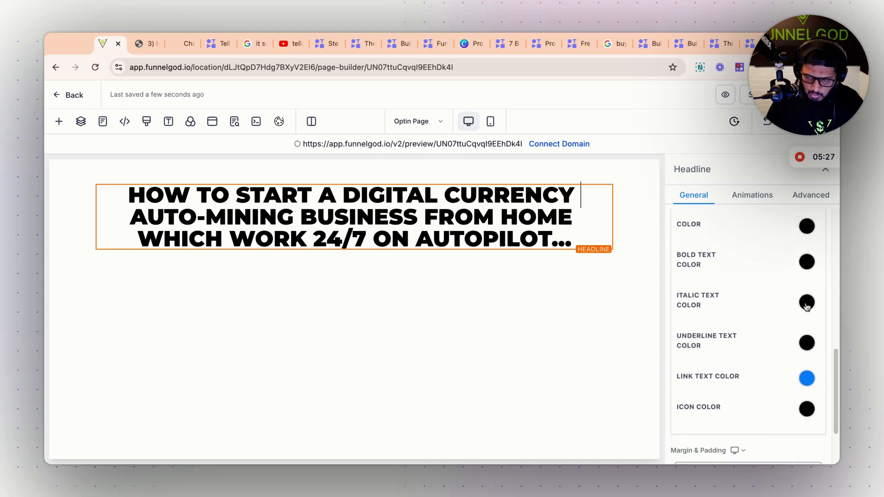
click(750, 322)
click(682, 331)
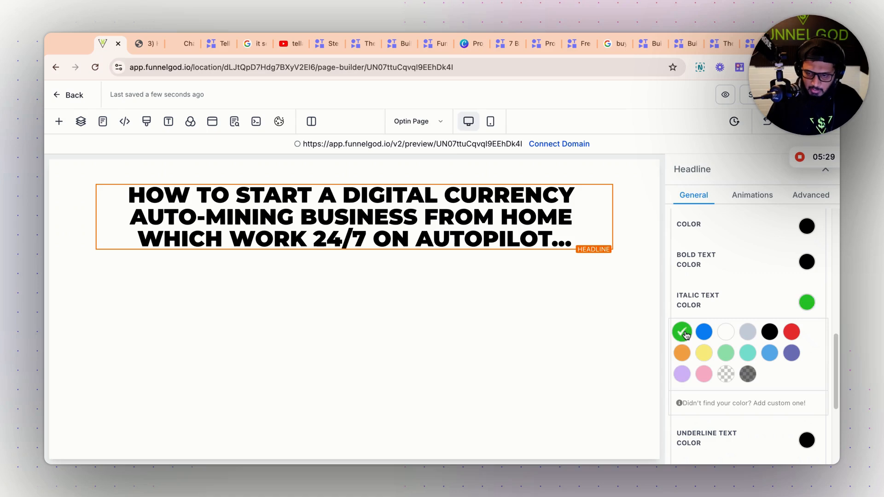
Step: Italicize the words "digital currency Auto-mining" in the headline
drag(344, 195, 293, 219)
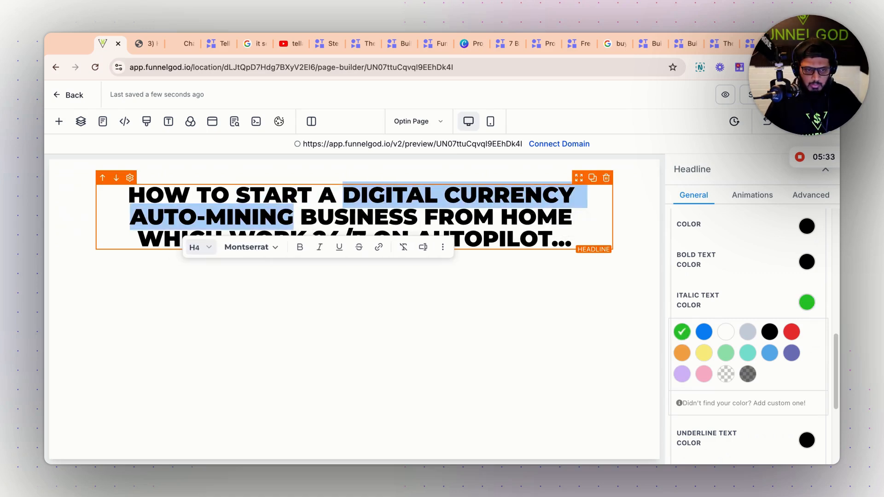
click(320, 253)
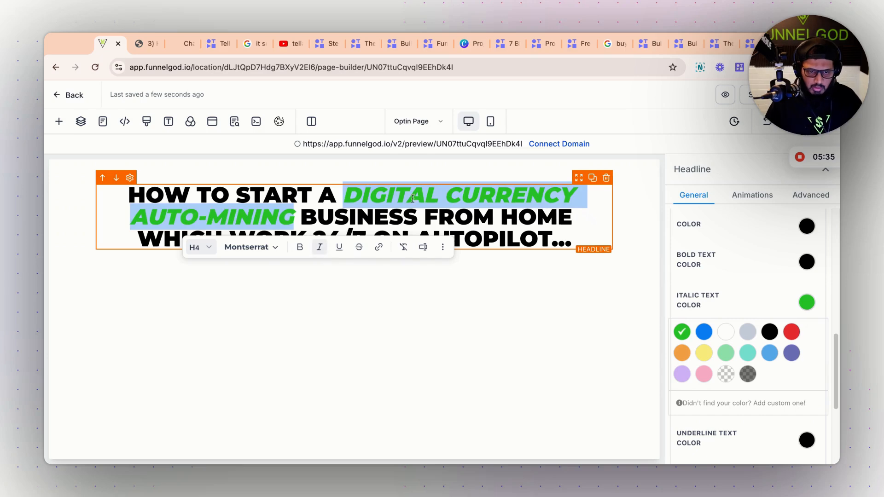
click(418, 211)
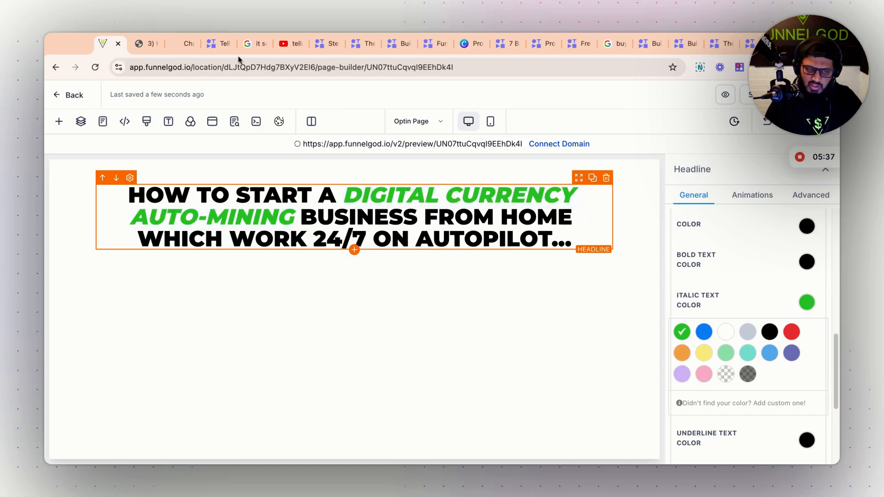
Step: Copy the paragraph beneath the headline on the changetheworld.tech page, from "without any office setup" to "your spare time.]"
click(177, 43)
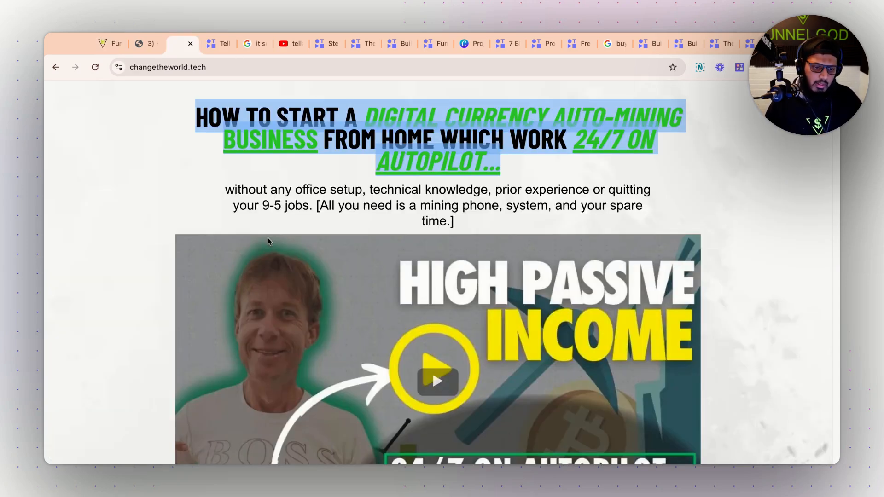
drag(225, 198, 225, 194)
key(ctrl+c)
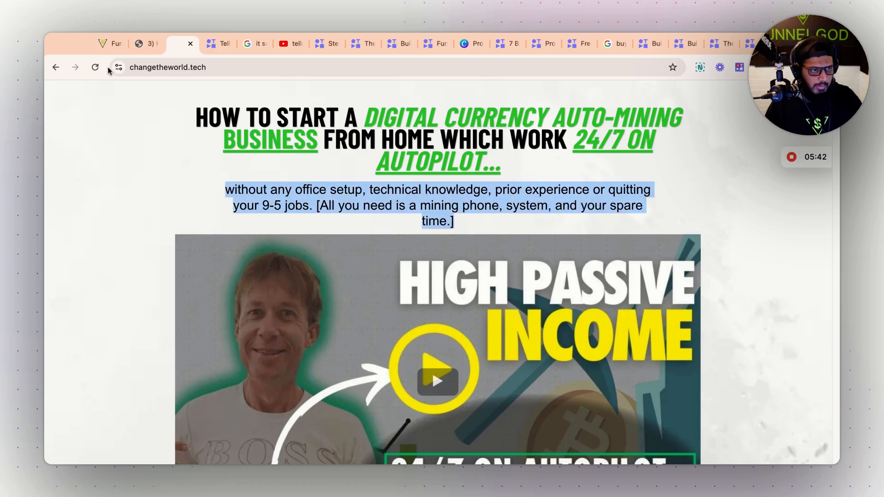
Step: Return to the page builder, add a Sub Headline element below the headline, and replace its placeholder text with the copied paragraph
click(105, 46)
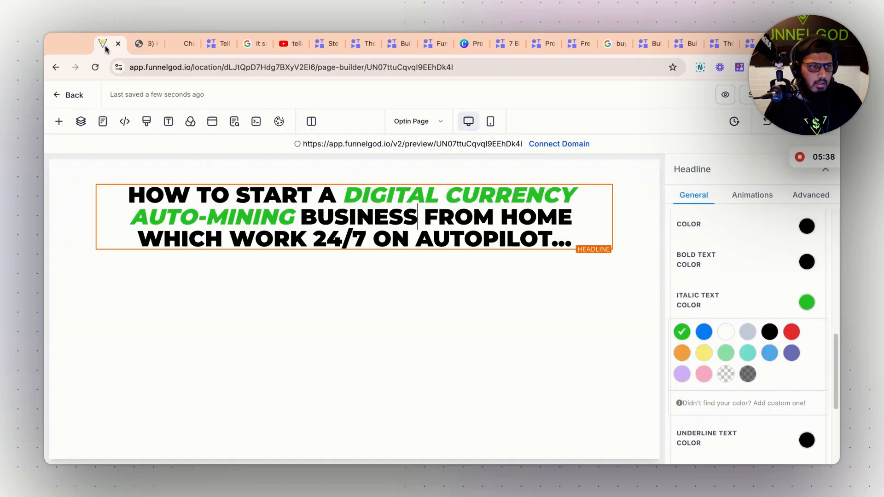
click(355, 250)
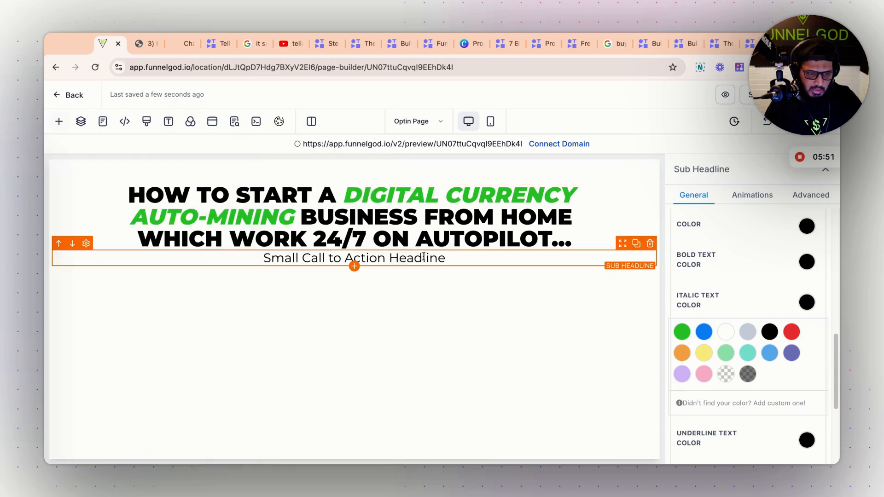
triple_click(428, 259)
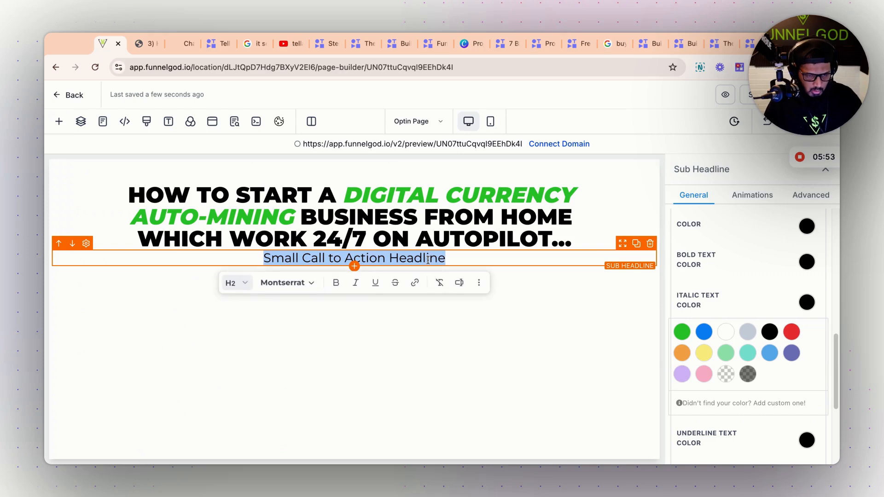
key(ctrl+v)
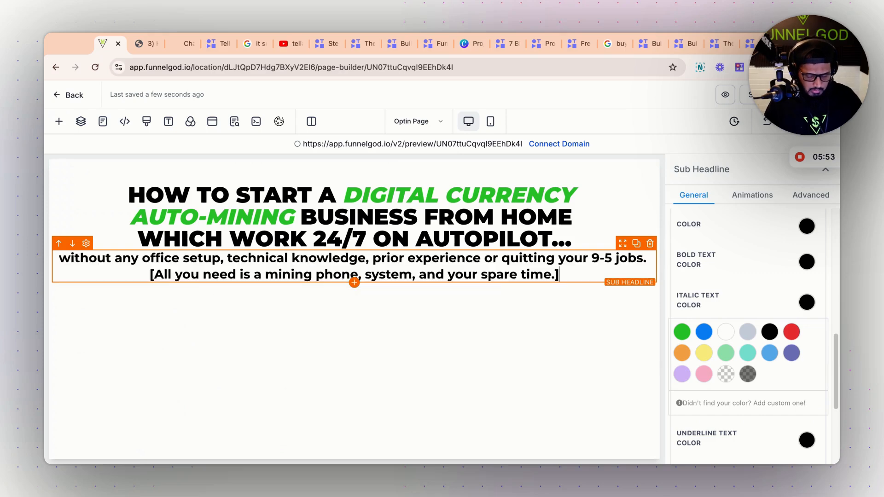
Step: Remove the bold formatting from the entire sub-headline text
triple_click(525, 265)
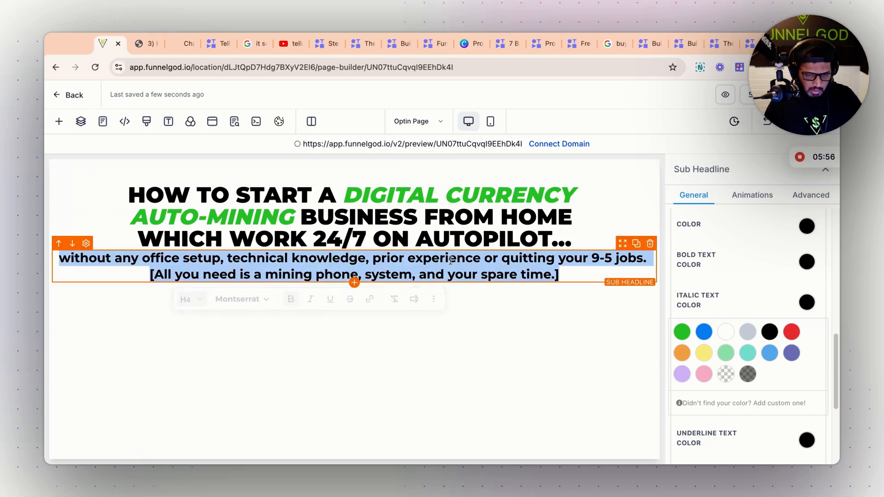
click(291, 299)
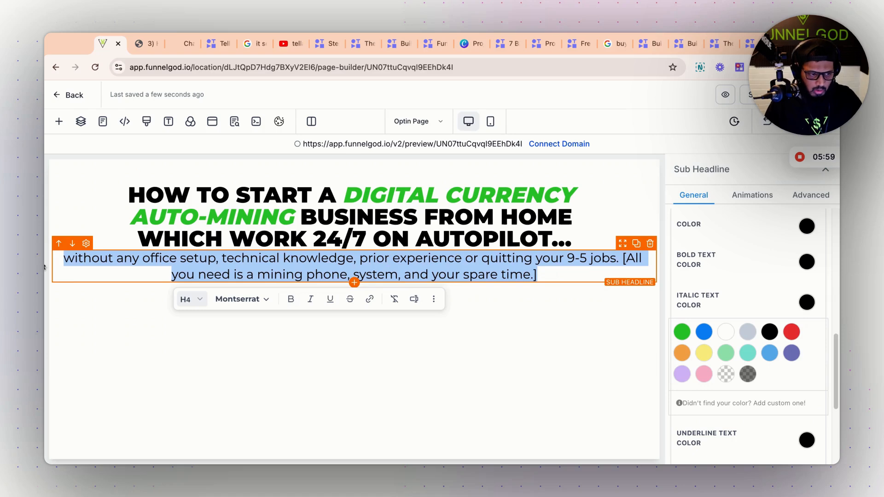
Step: Set the sub-headline's left and right margins to 80 px and its top padding to 10 px
scroll(745, 337, down, 5)
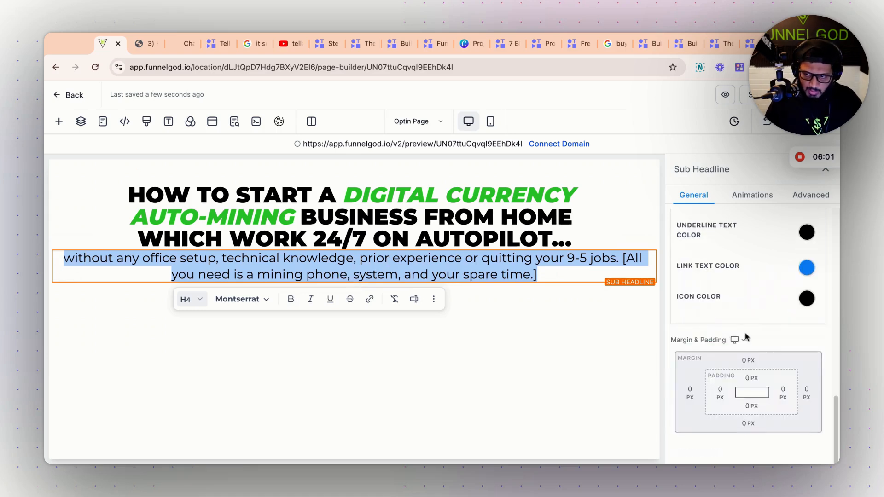
click(691, 389)
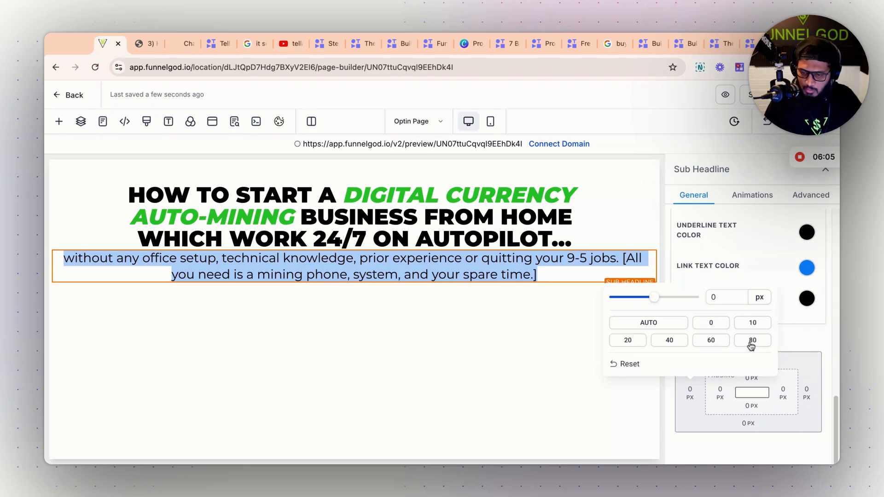
click(807, 391)
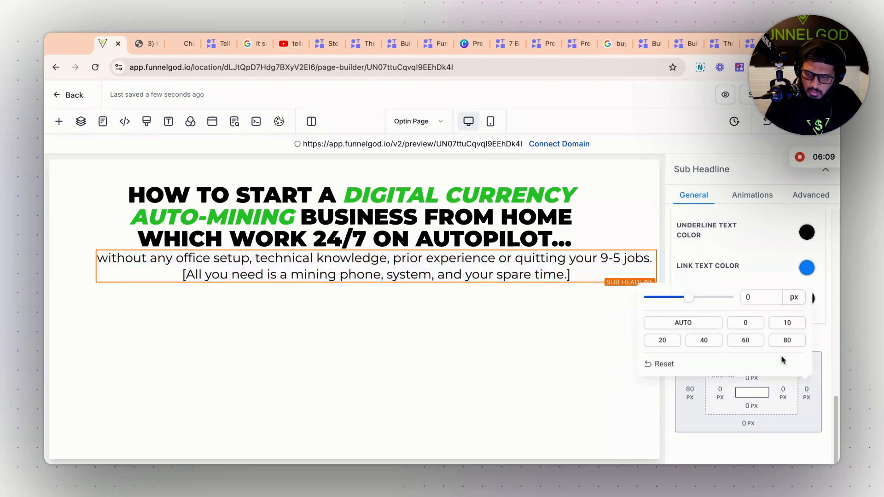
click(788, 341)
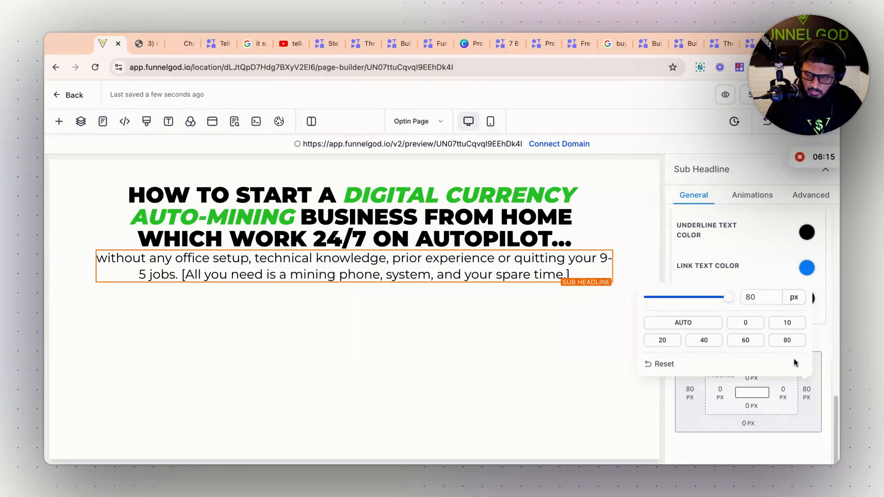
click(752, 378)
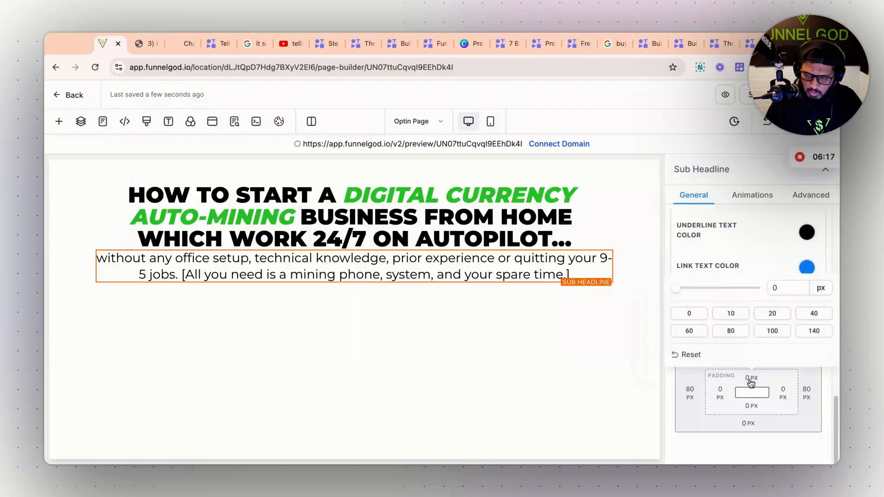
click(731, 316)
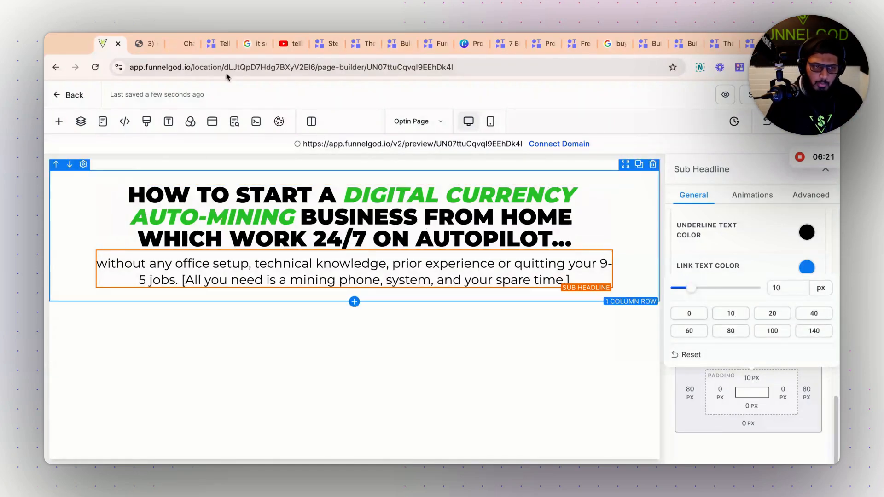
Step: Add a Video element directly below the sub-headline on the opt-in page
click(140, 44)
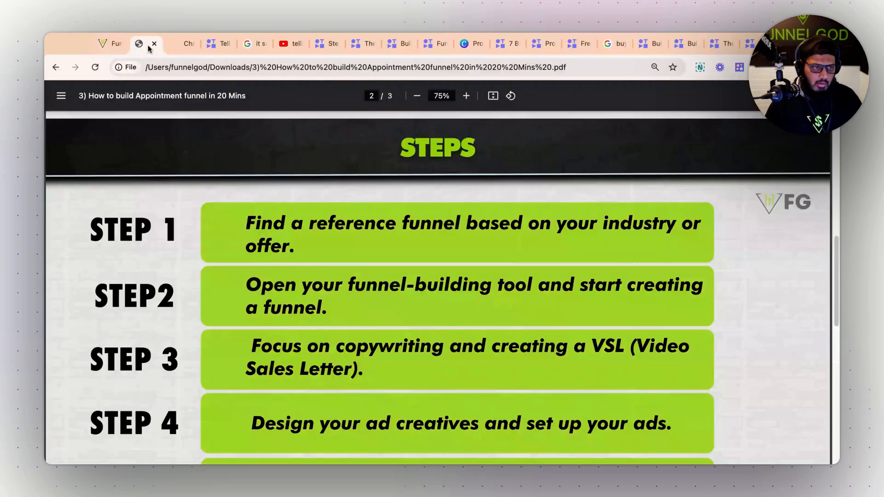
click(175, 45)
click(102, 43)
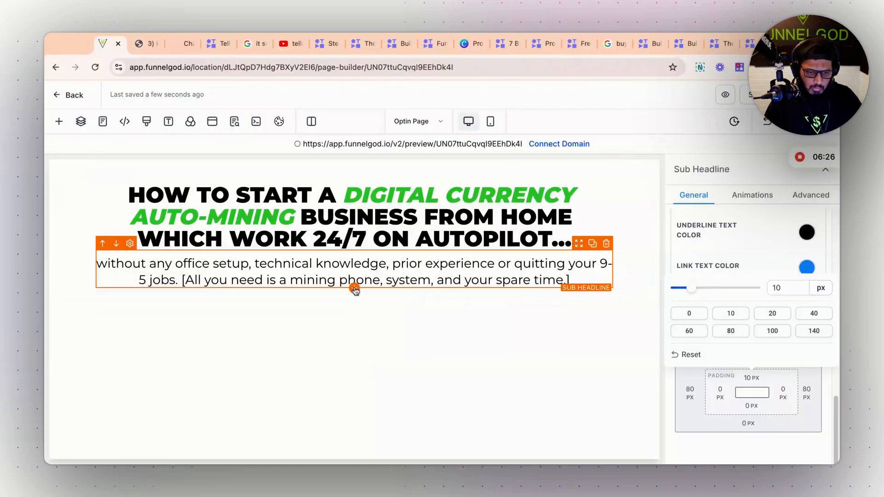
click(354, 289)
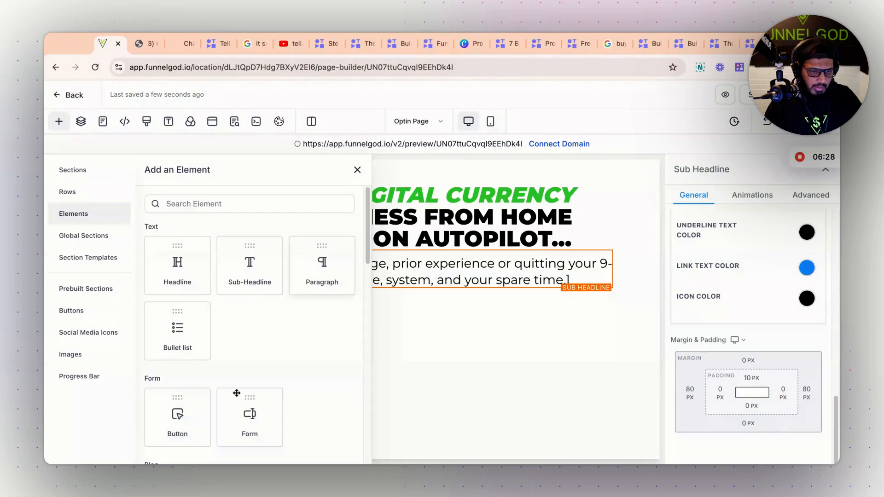
scroll(234, 363, down, 4)
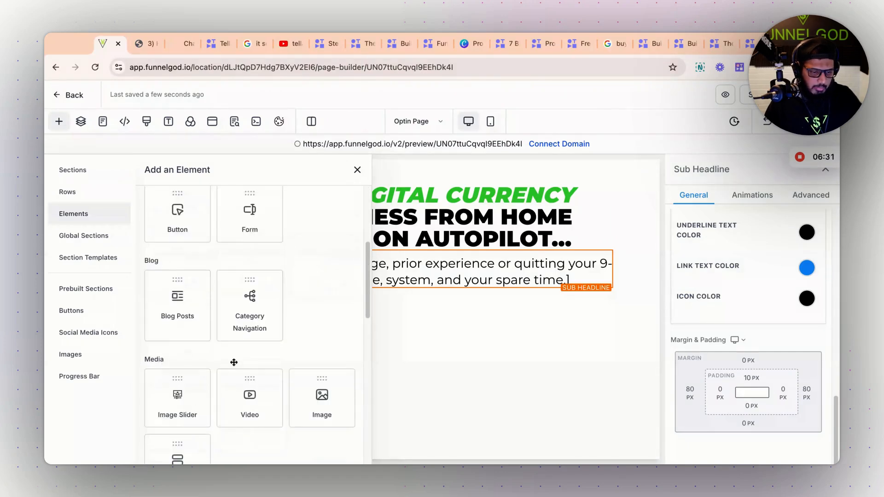
click(252, 398)
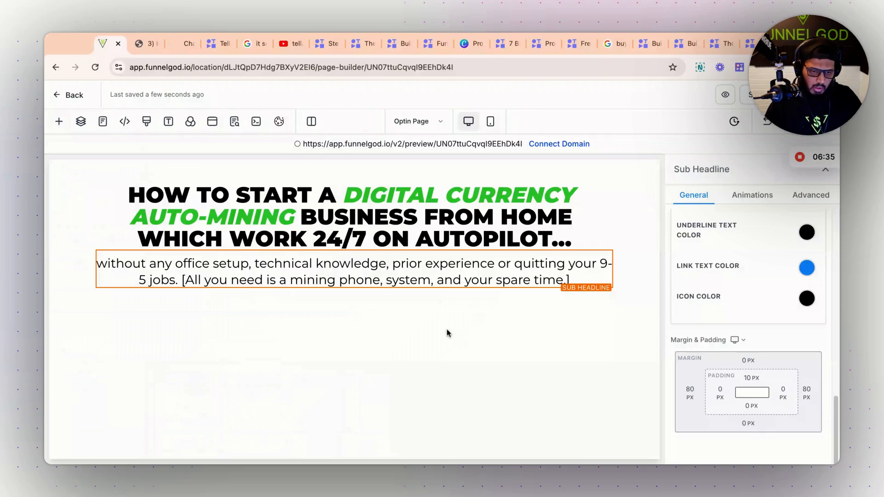
click(352, 288)
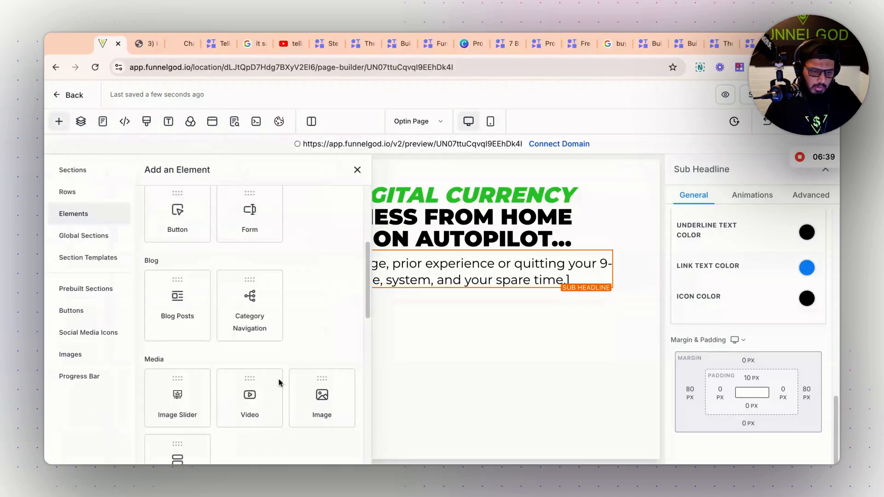
drag(246, 387, 246, 387)
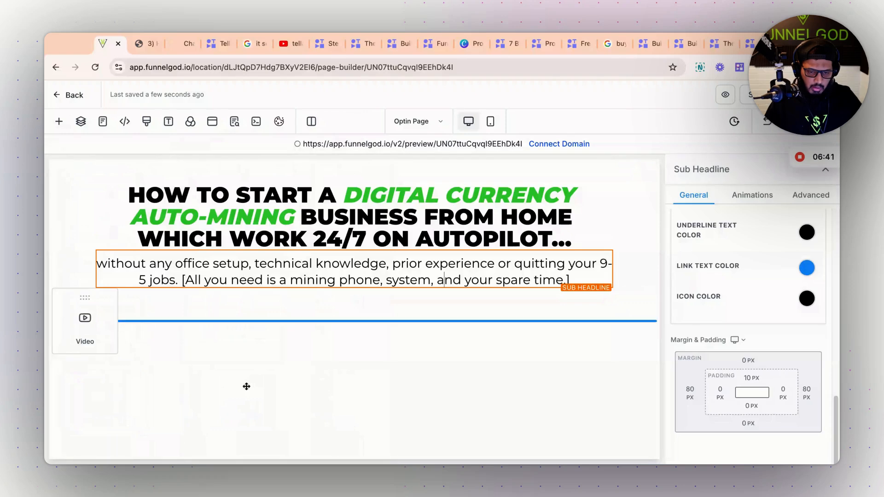
drag(448, 263, 403, 312)
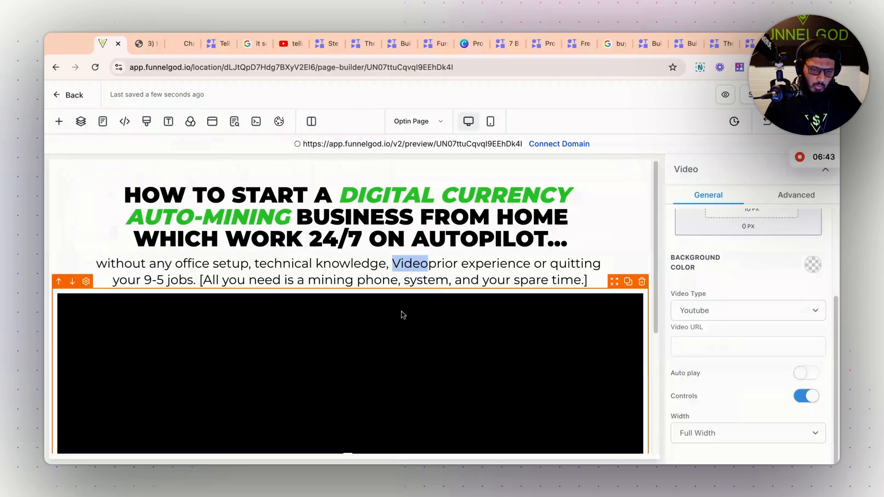
Step: Set the left and right margins of the Video element to 80 px each
scroll(426, 319, down, 1)
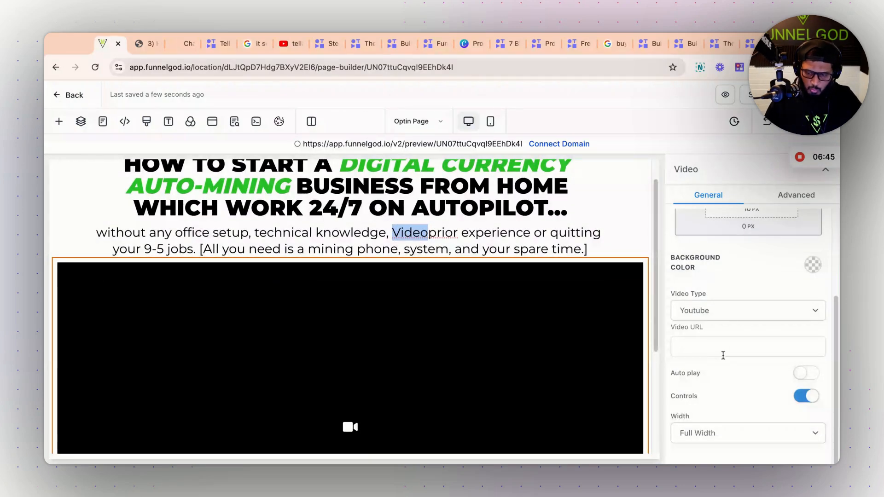
scroll(718, 327, up, 3)
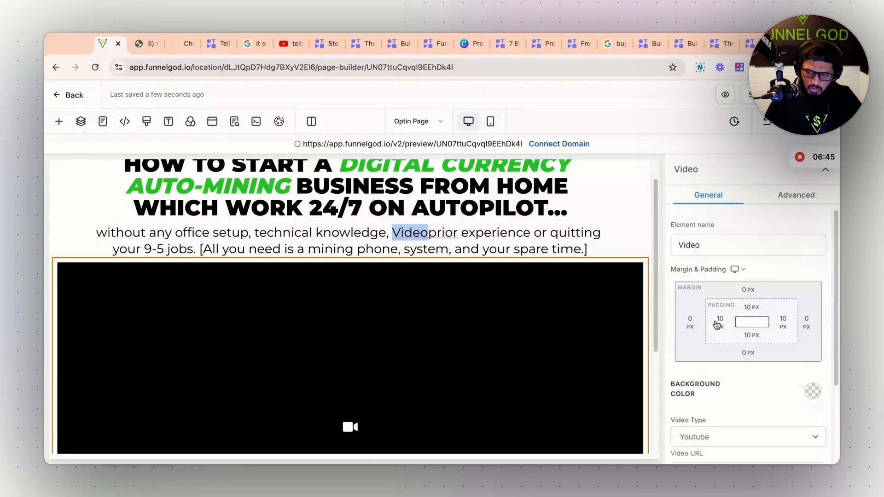
click(691, 322)
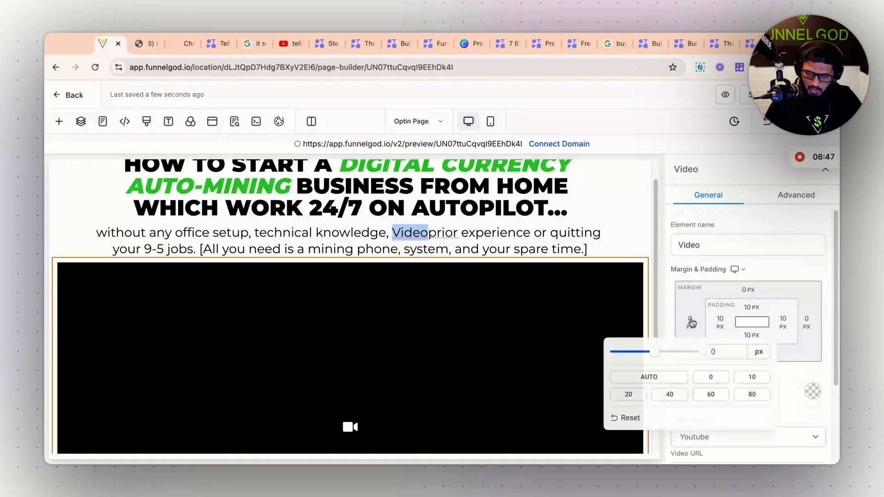
click(752, 395)
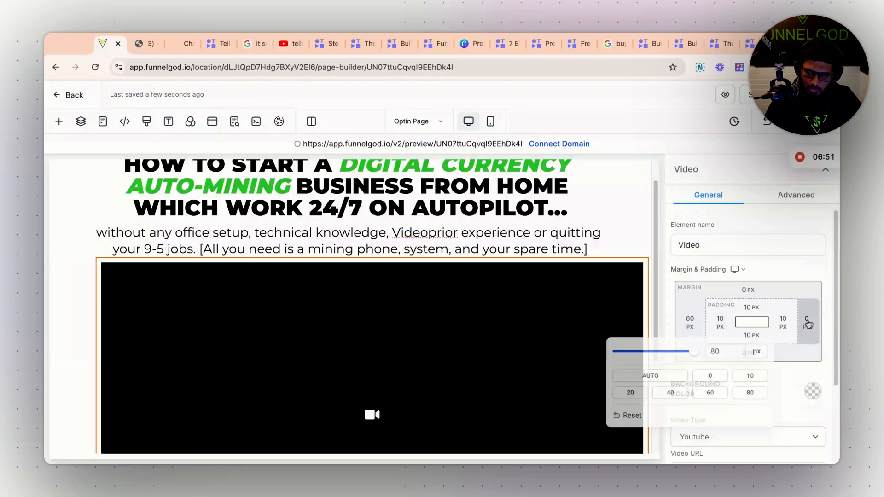
click(806, 322)
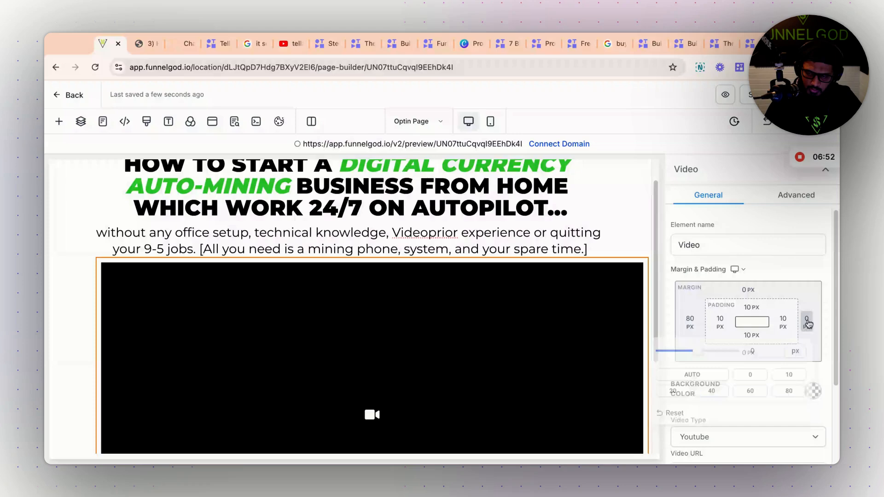
click(787, 396)
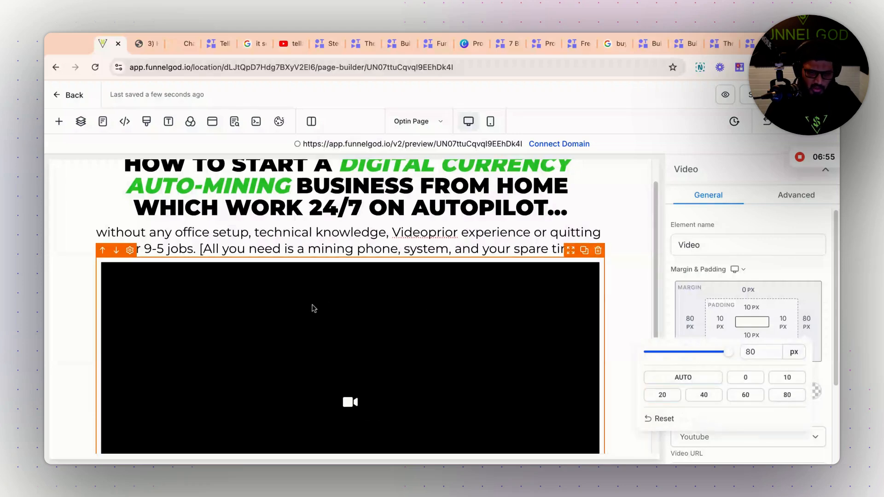
Step: Check what follows the video on the changetheworld.tech page, and add a Button element below the video in the page builder
scroll(313, 308, down, 3)
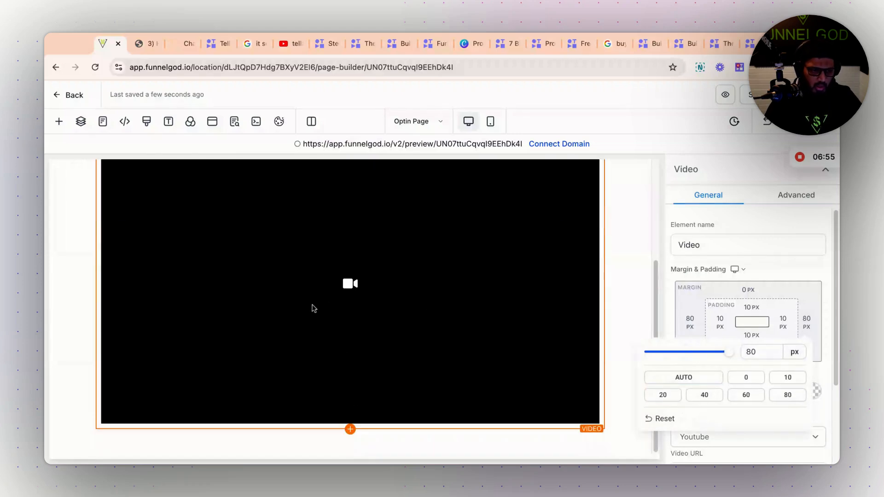
click(178, 46)
scroll(409, 296, down, 5)
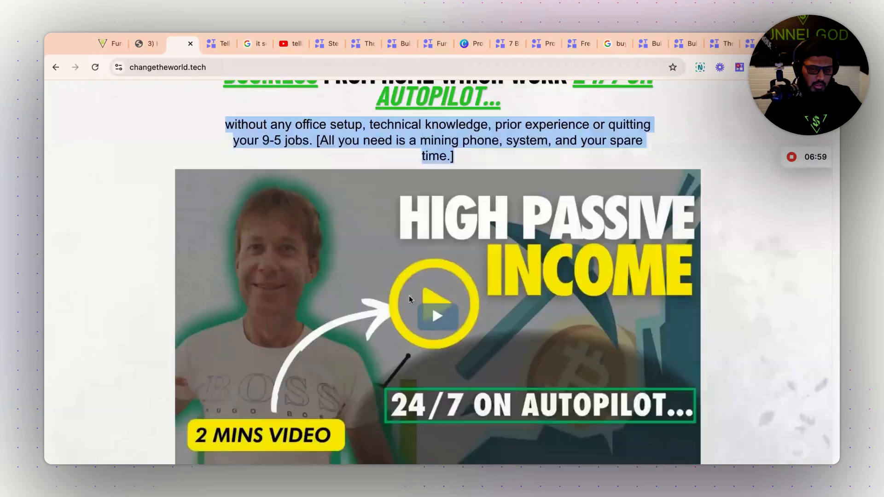
scroll(404, 332, down, 2)
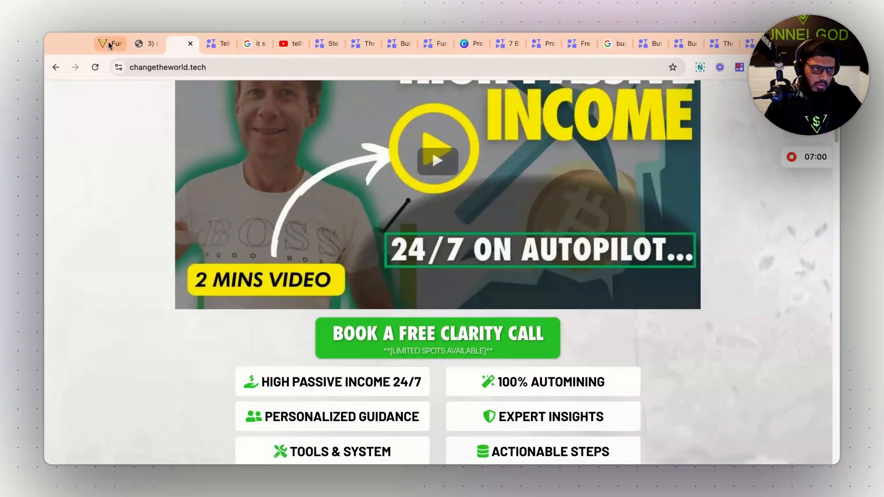
click(108, 43)
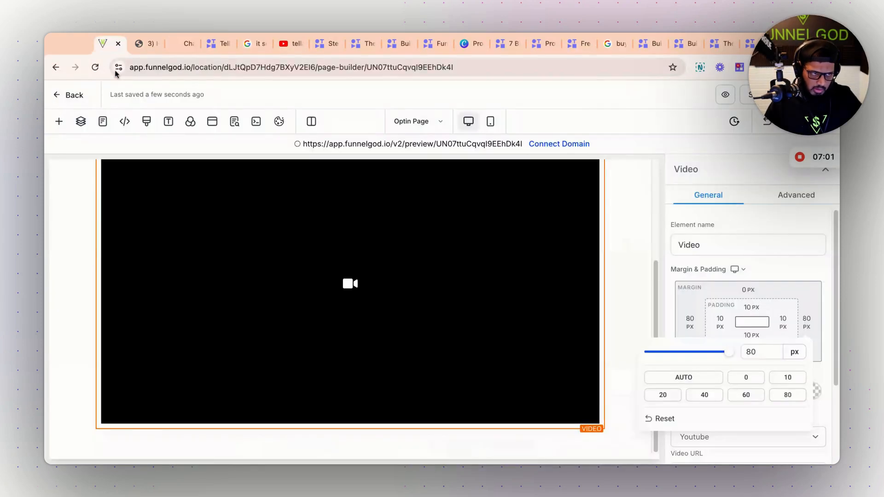
click(350, 430)
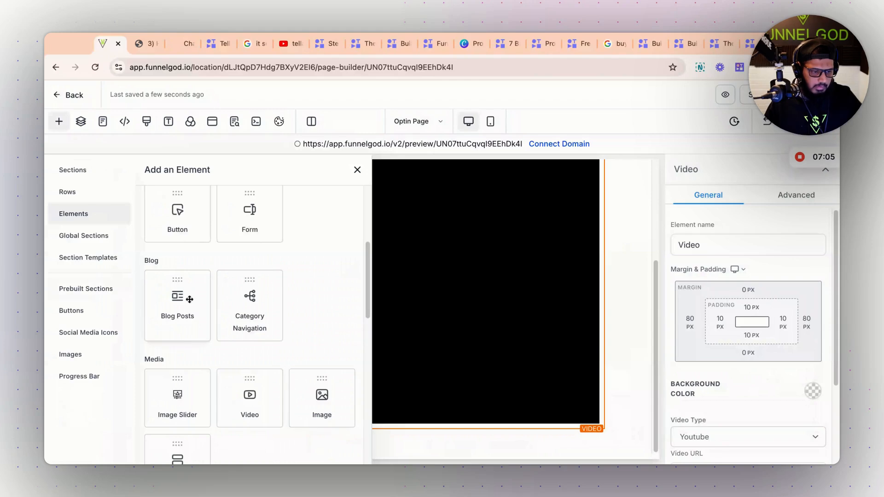
drag(171, 218, 442, 419)
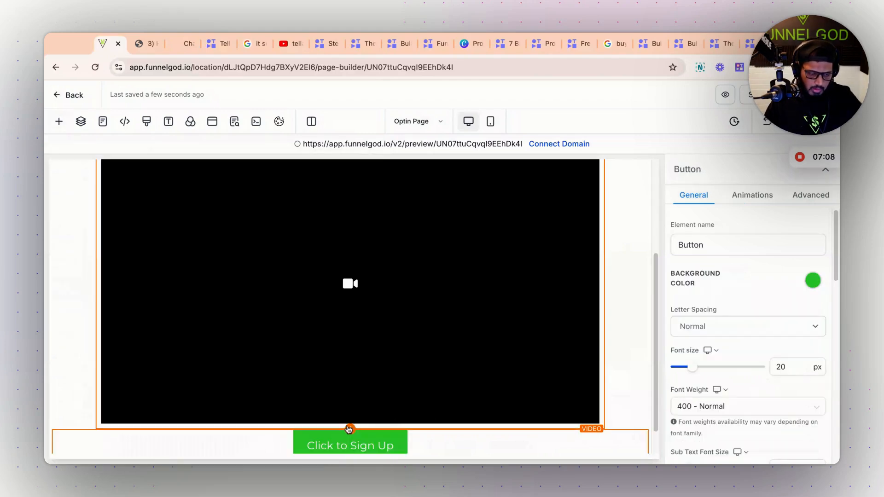
scroll(348, 429, down, 1)
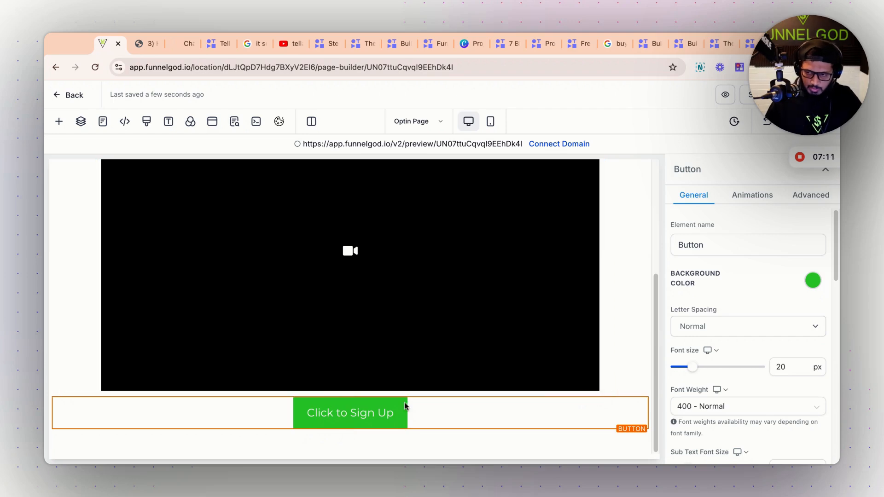
Step: Set the button's vertical space to 20px and its horizontal space to 40px
click(812, 198)
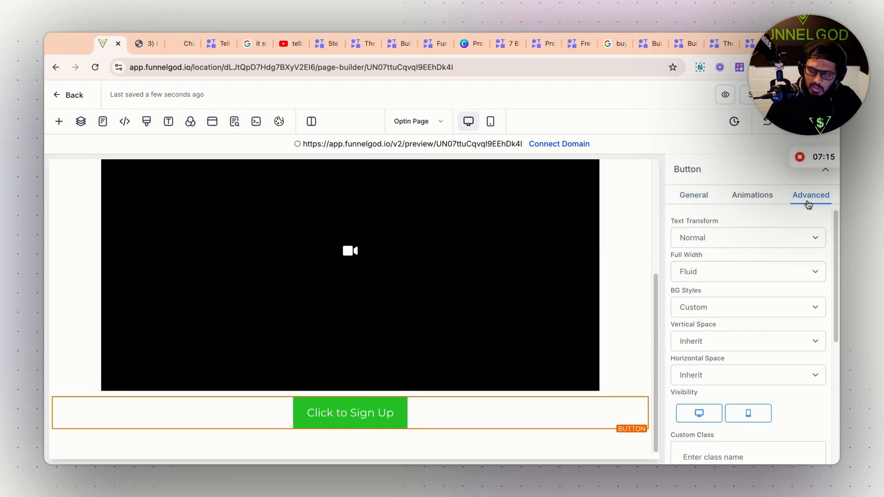
click(707, 343)
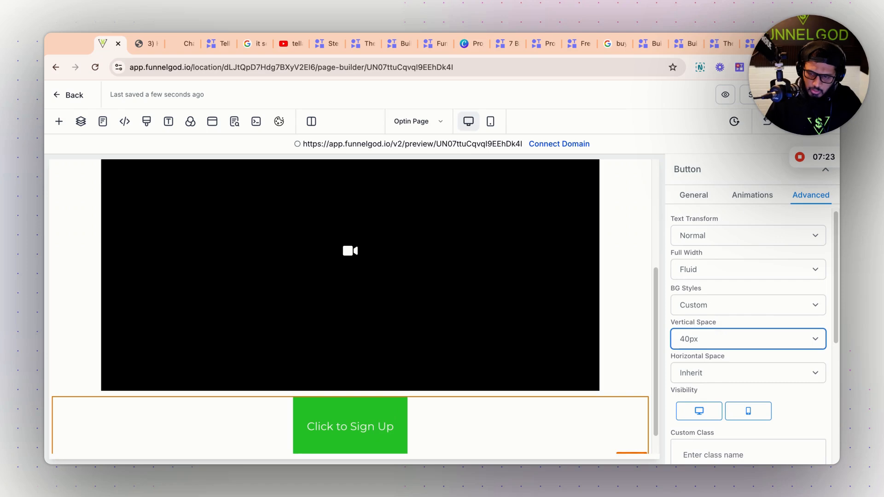
click(706, 302)
click(716, 378)
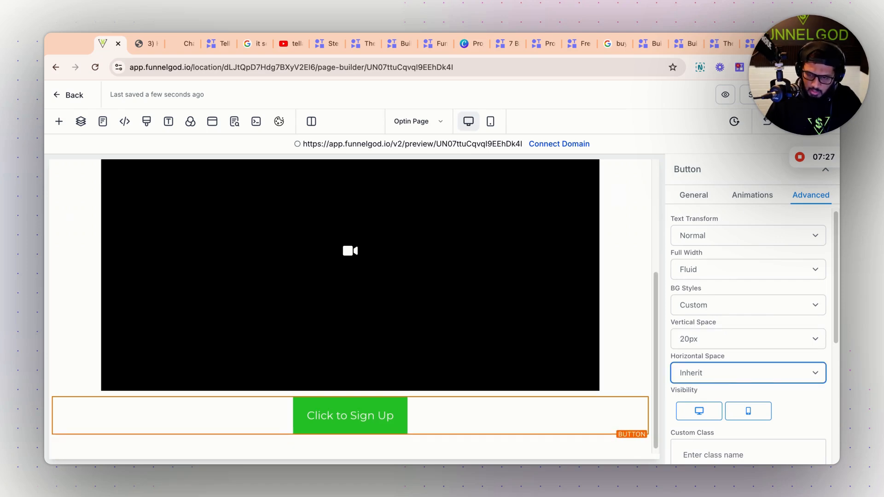
click(676, 394)
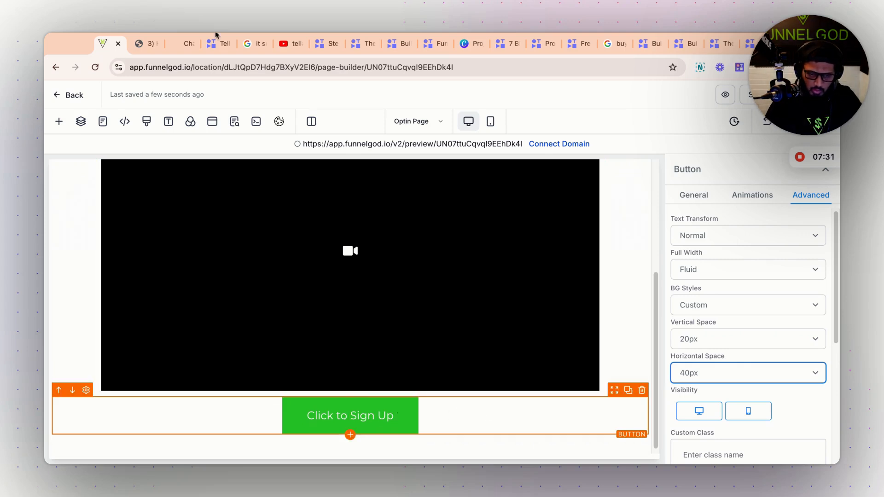
Step: Check the call-to-action wording on changetheworld.tech, and set the page builder button's text to "Book a Free Clarity call"
click(180, 51)
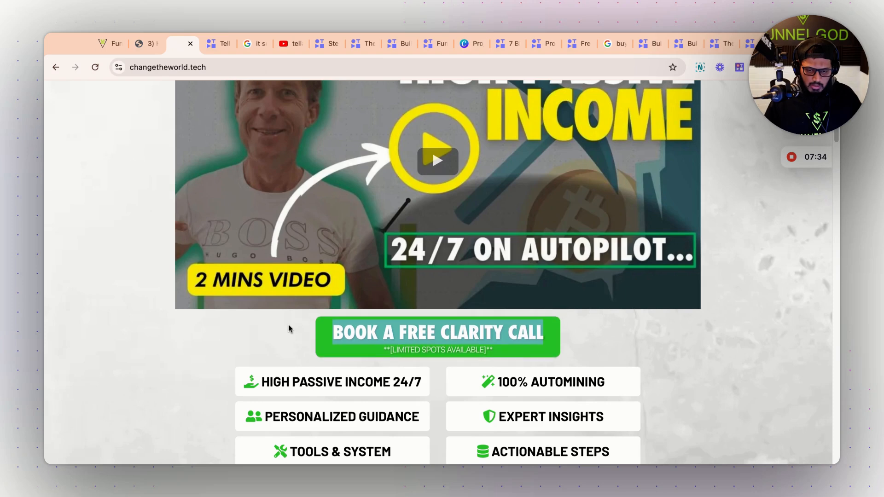
click(113, 46)
scroll(727, 360, down, 5)
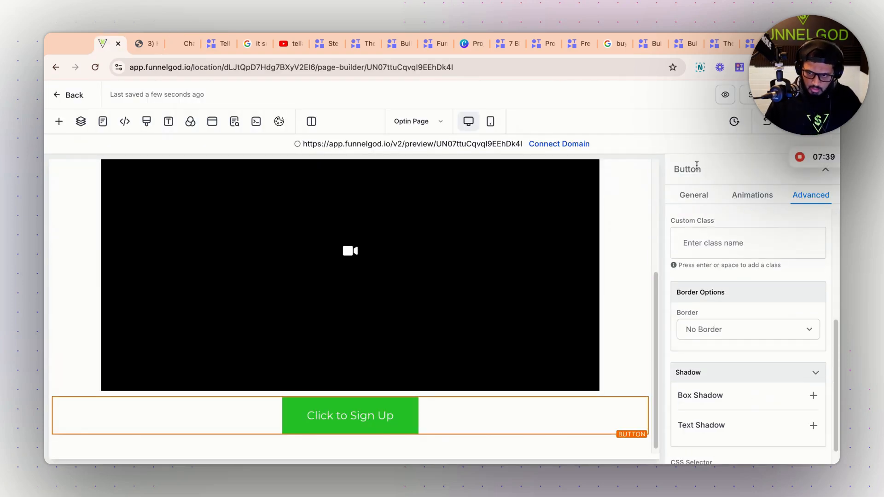
scroll(698, 374, down, 10)
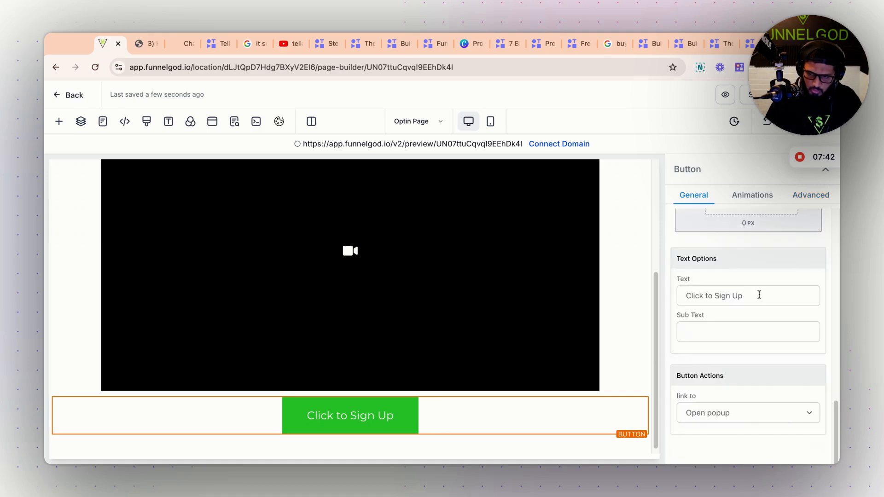
triple_click(759, 295)
text(Book a Free Clarity call)
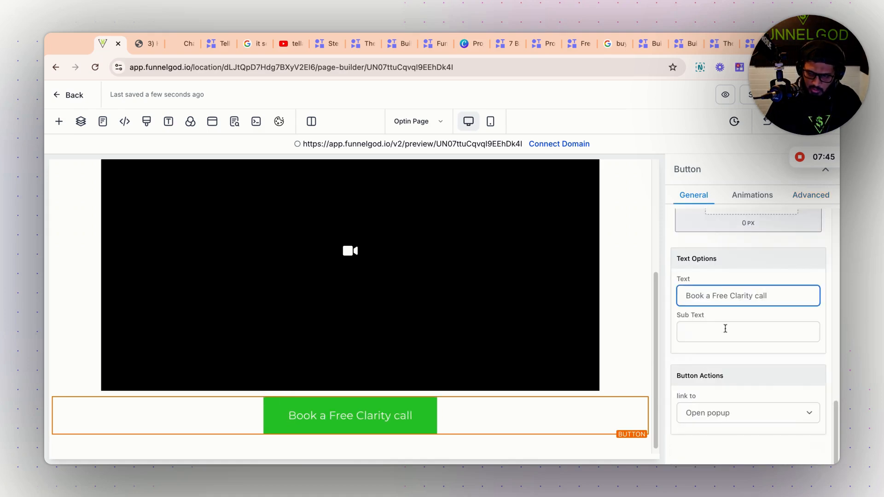
Step: Set the button's sub text to "[Hurry up! Limited tickets available for limited time]"
click(718, 335)
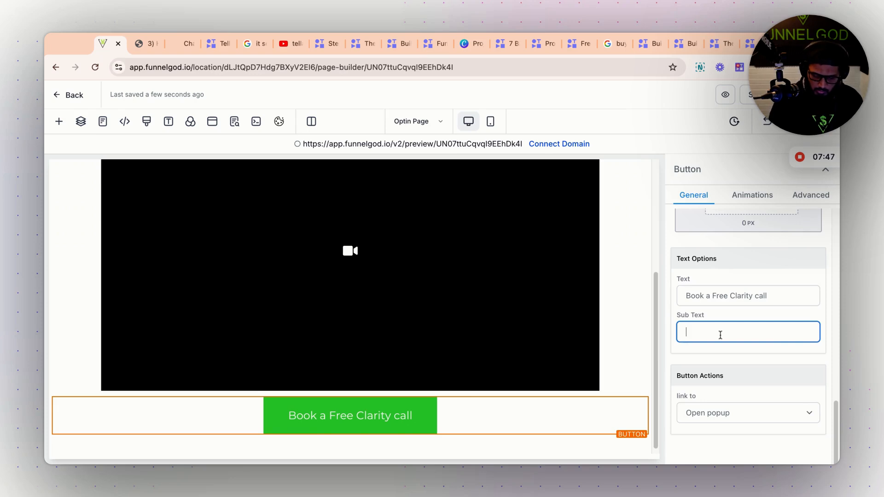
text([)
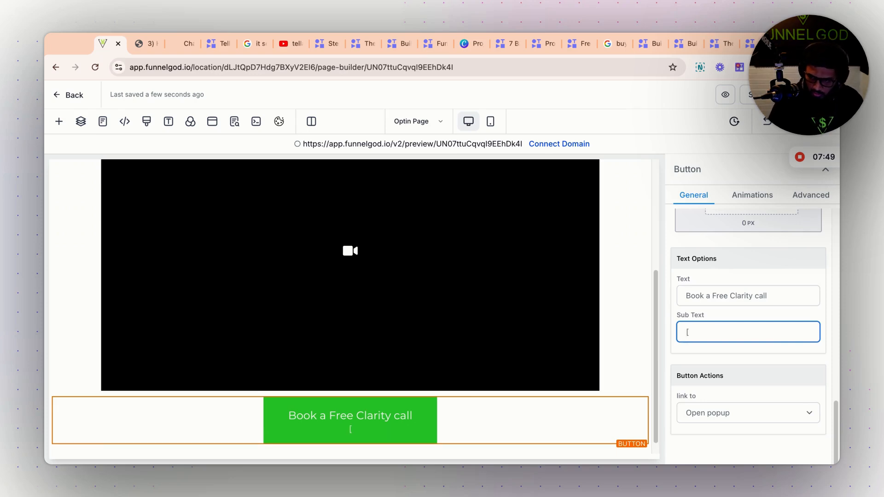
key(super+v)
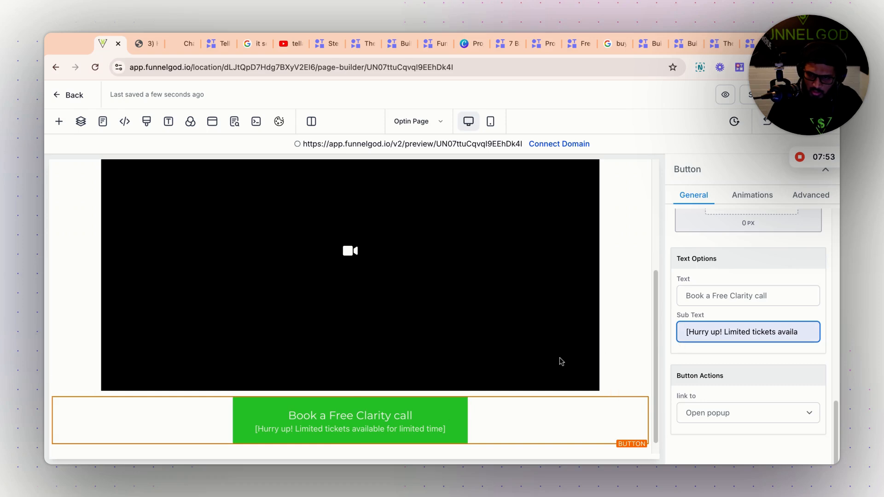
Step: Set the button's sub text font weight to 900 - Heavy
scroll(718, 292, up, 10)
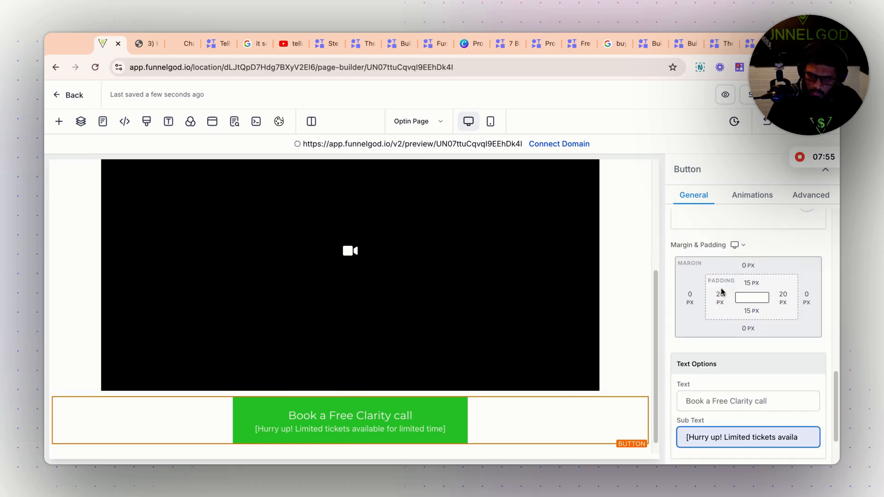
scroll(721, 290, up, 3)
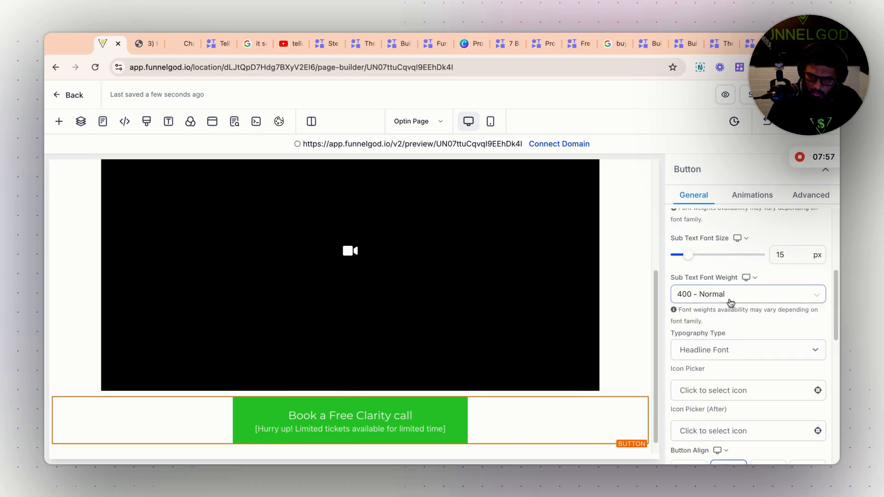
scroll(731, 302, up, 1)
click(726, 317)
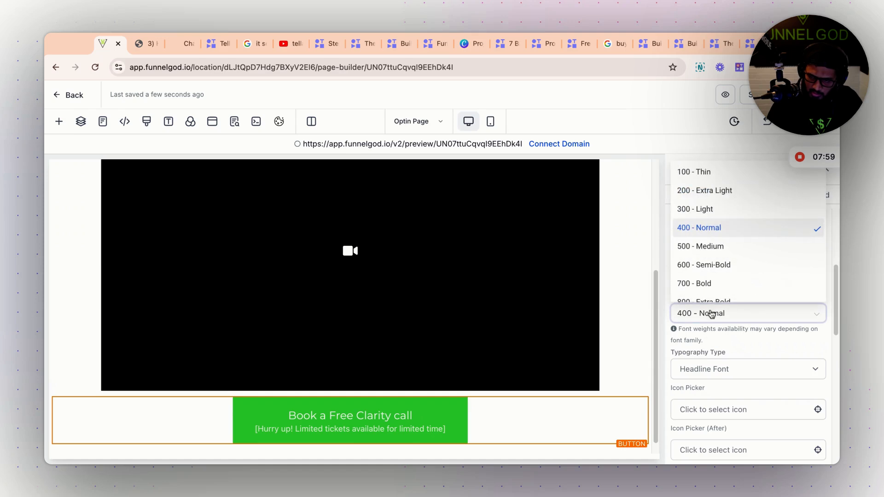
scroll(712, 276, down, 1)
click(712, 291)
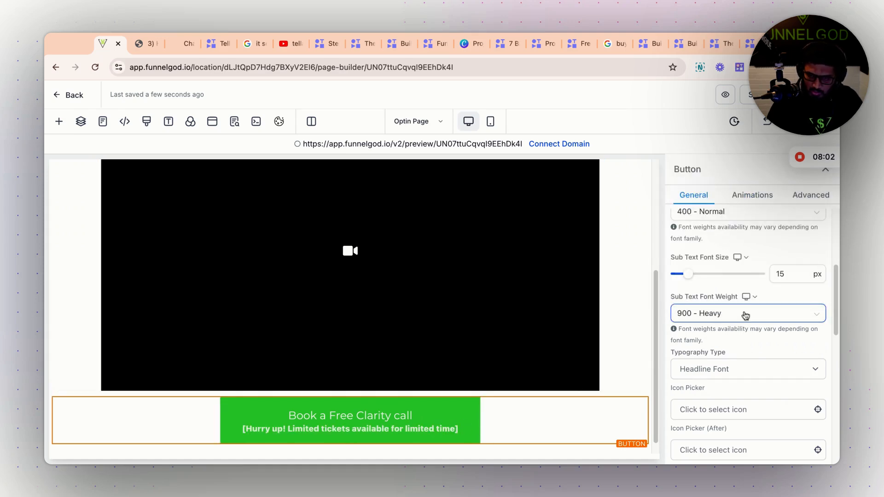
Step: Set the button's main text font weight to 900 - Heavy and its sub text font weight to 500 - Medium
scroll(726, 315, up, 1)
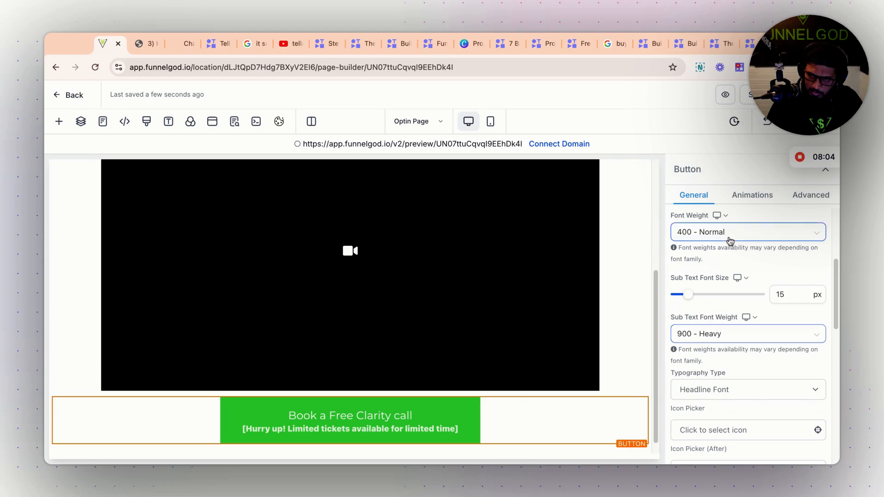
click(727, 231)
scroll(699, 370, down, 1)
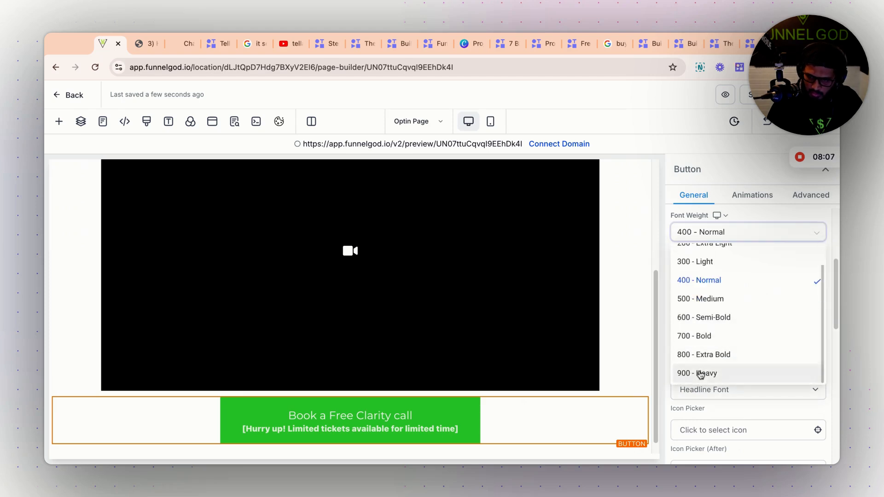
click(701, 374)
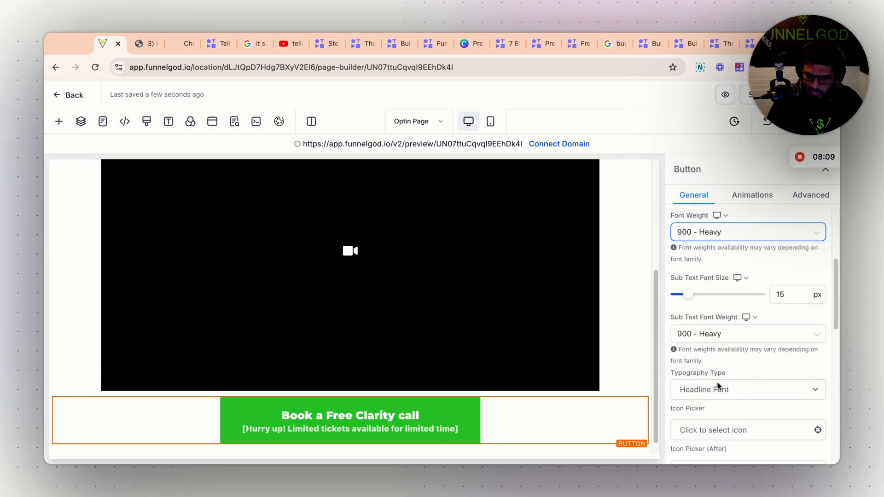
click(717, 343)
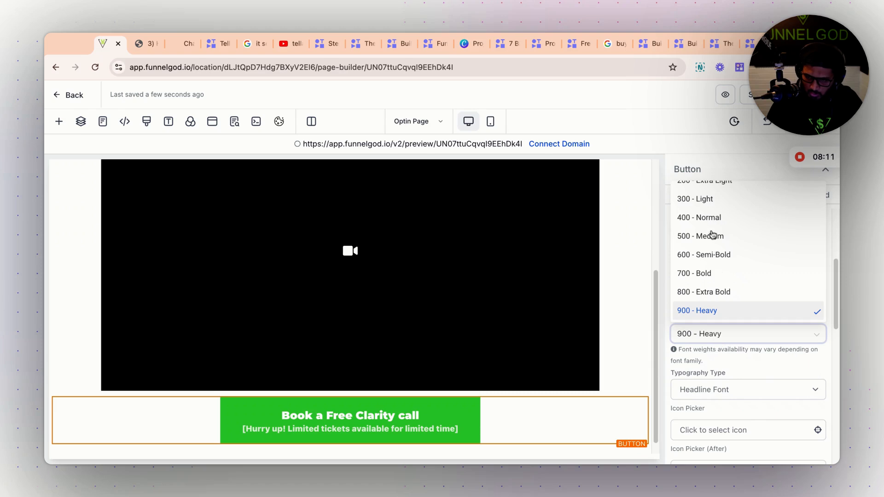
click(712, 235)
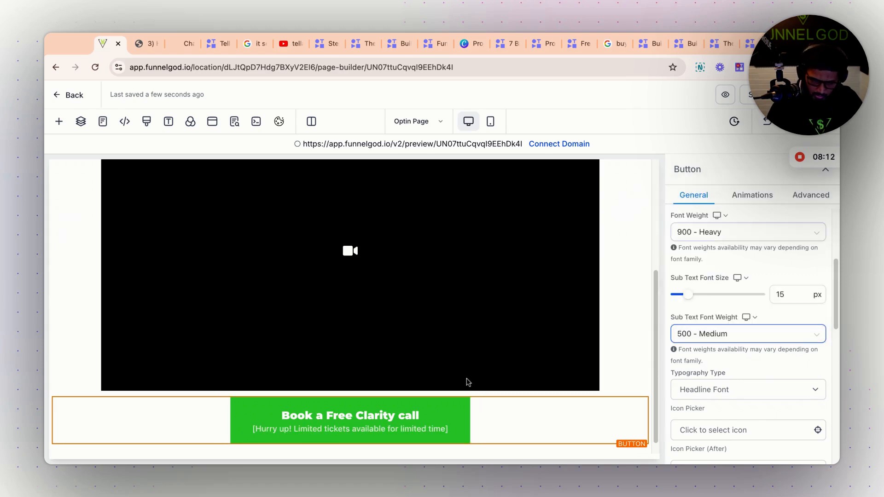
Step: Transform the button's text to uppercase and set its main font size to 28 px
click(815, 195)
scroll(717, 282, up, 3)
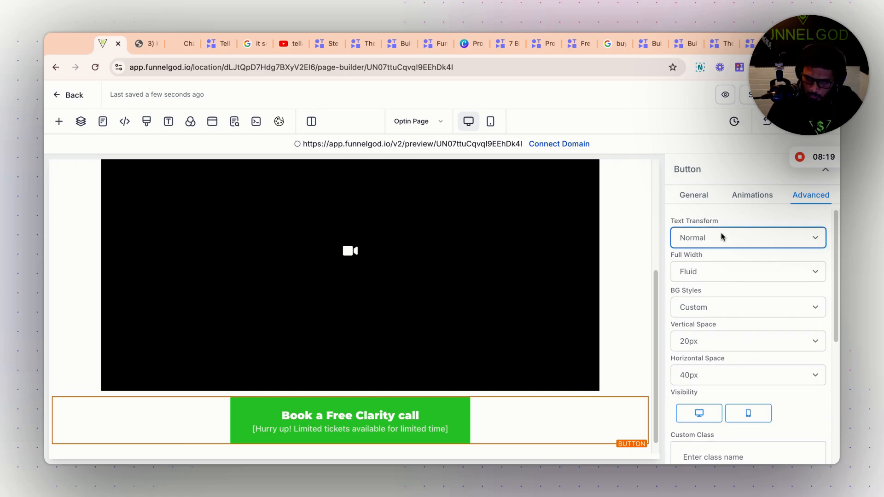
click(718, 256)
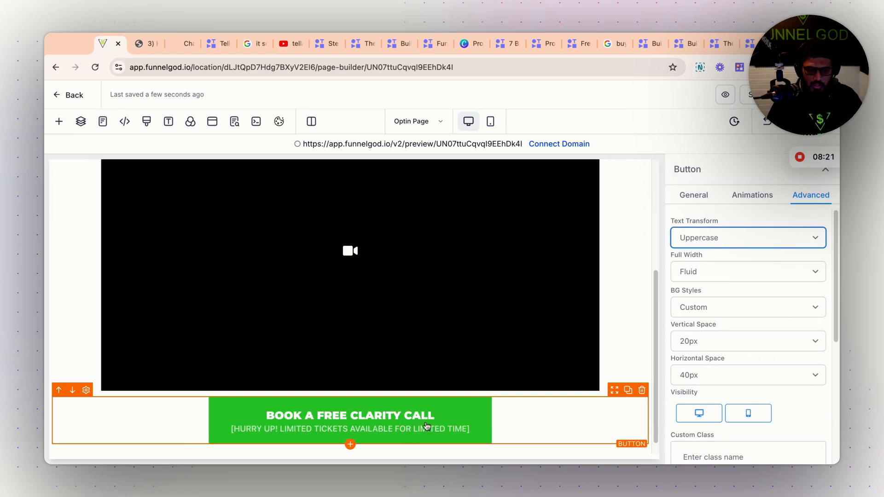
scroll(427, 420, down, 1)
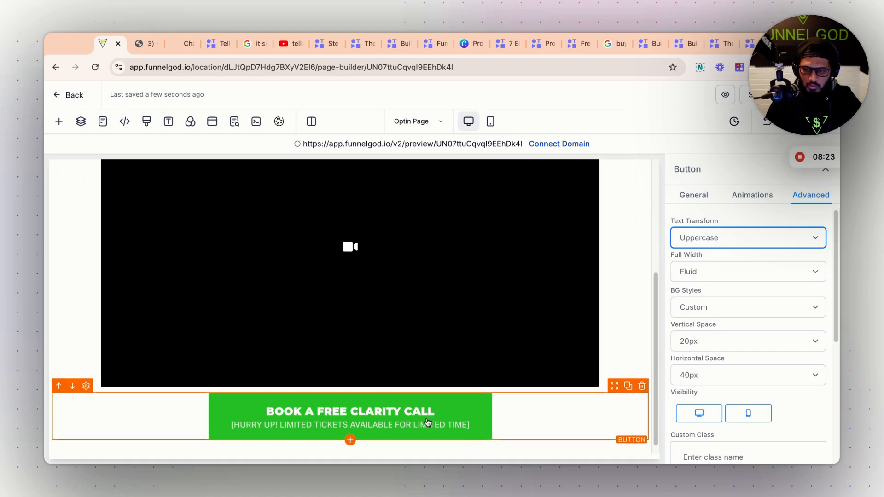
click(690, 195)
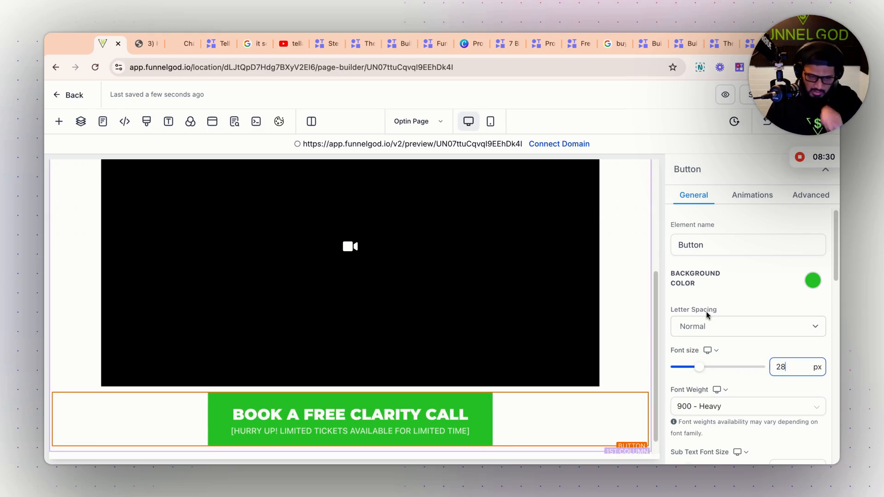
Step: Search the icons for "cal" and add the calendar-check icon before the button's text
scroll(702, 389, down, 3)
scroll(736, 350, down, 5)
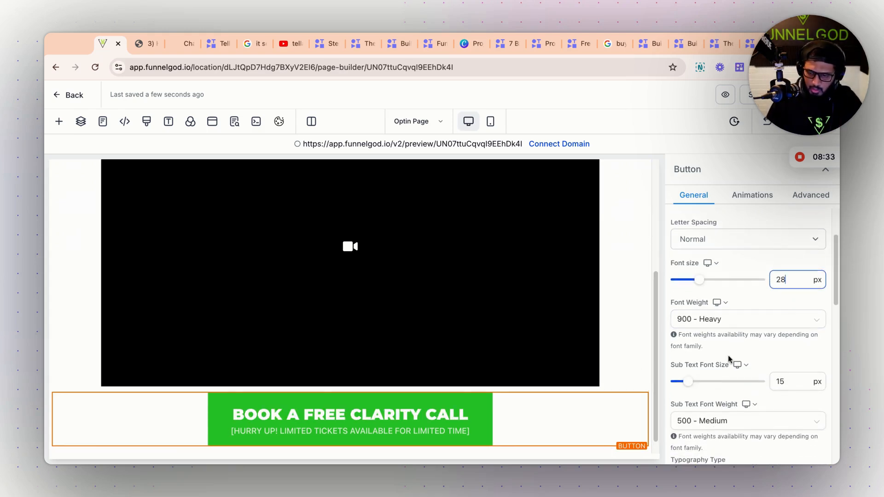
scroll(694, 397, down, 1)
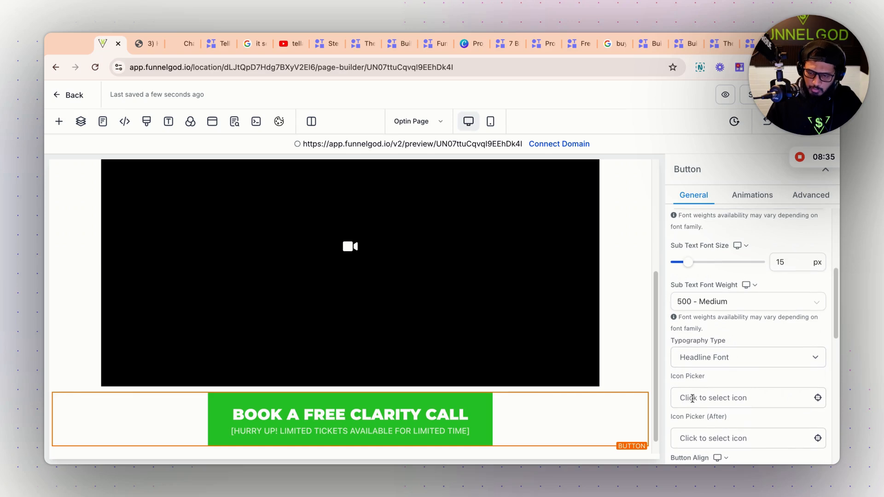
click(694, 396)
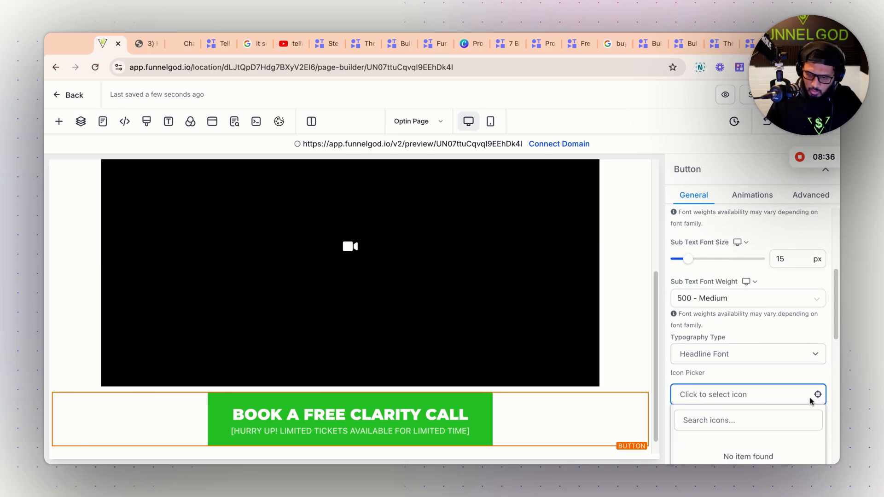
click(718, 420)
text(cas)
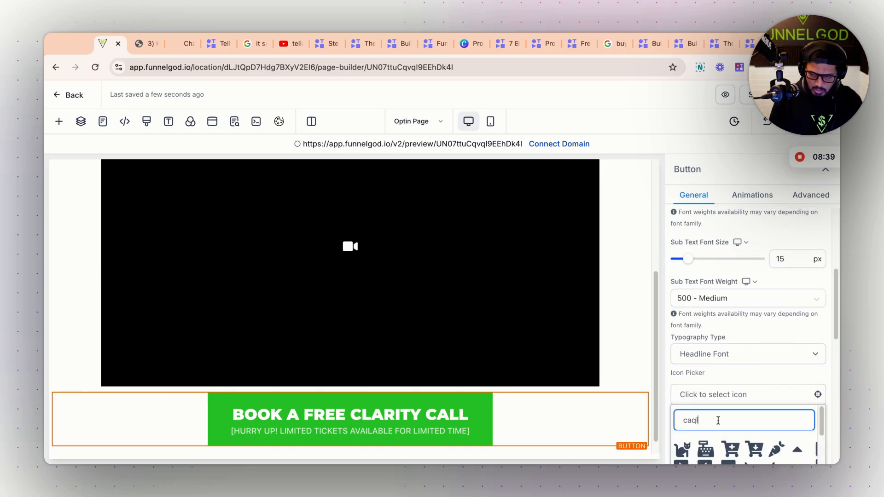
key(BackSpace)
text(l)
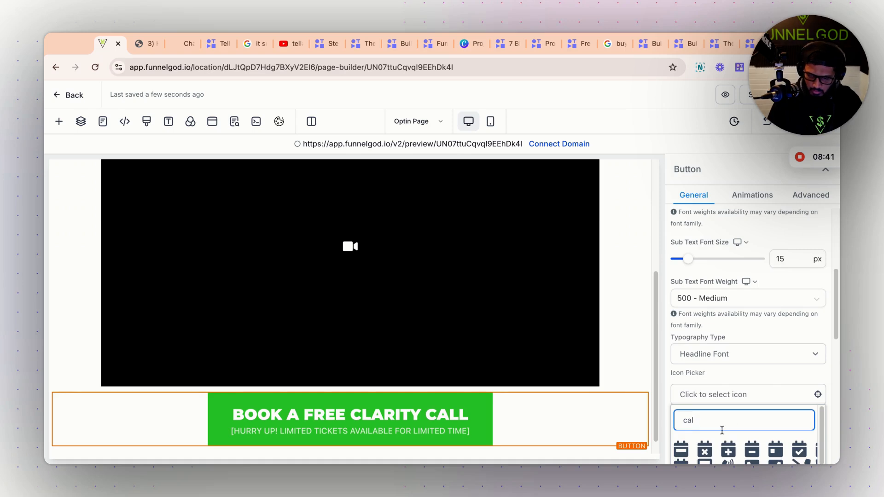
scroll(722, 430, down, 1)
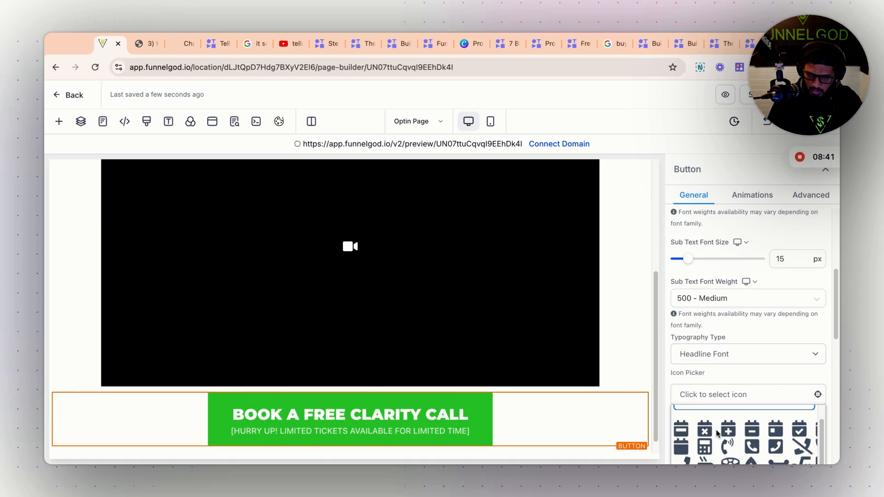
click(803, 432)
scroll(267, 362, down, 1)
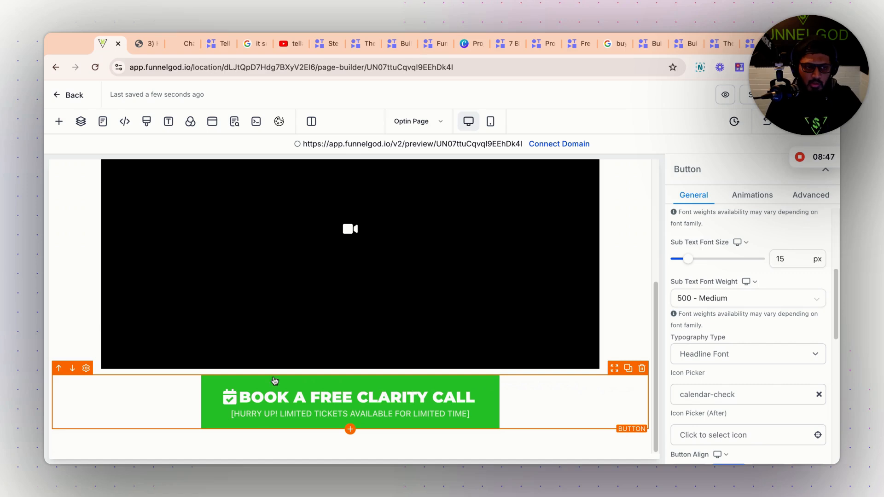
Step: Apply the Rocking infinite loop animation to the call-to-action button
scroll(359, 408, up, 5)
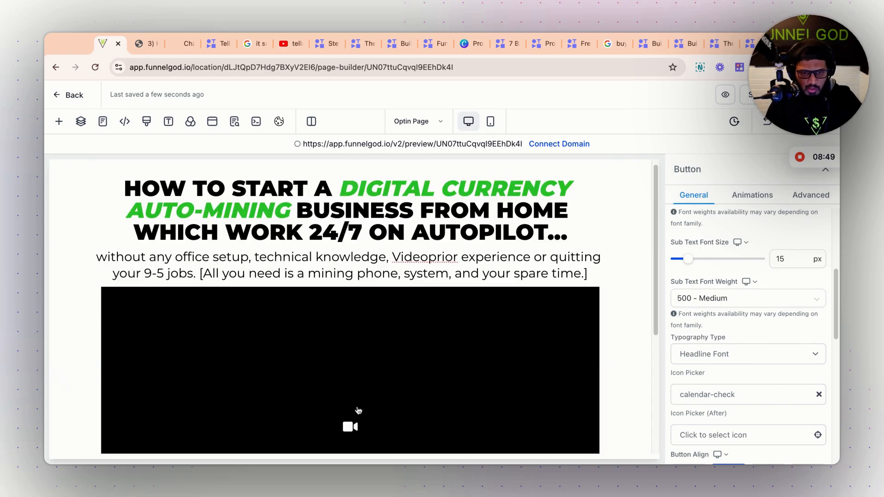
scroll(359, 405, down, 5)
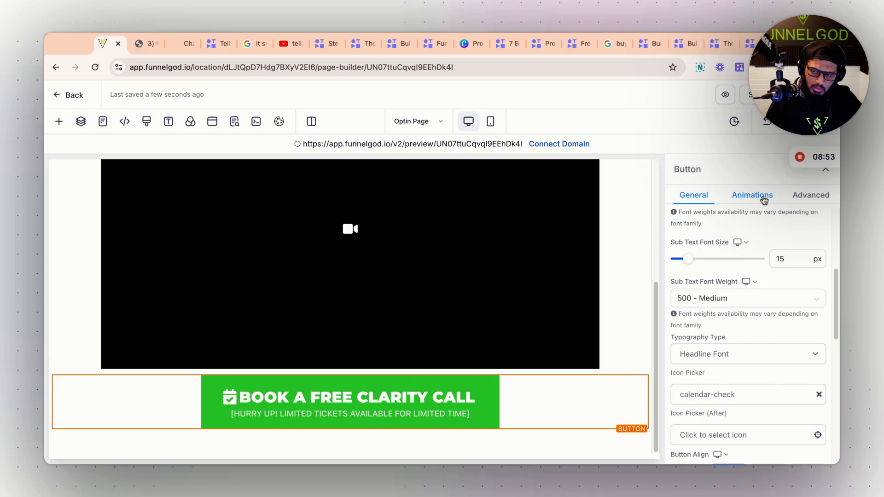
click(759, 199)
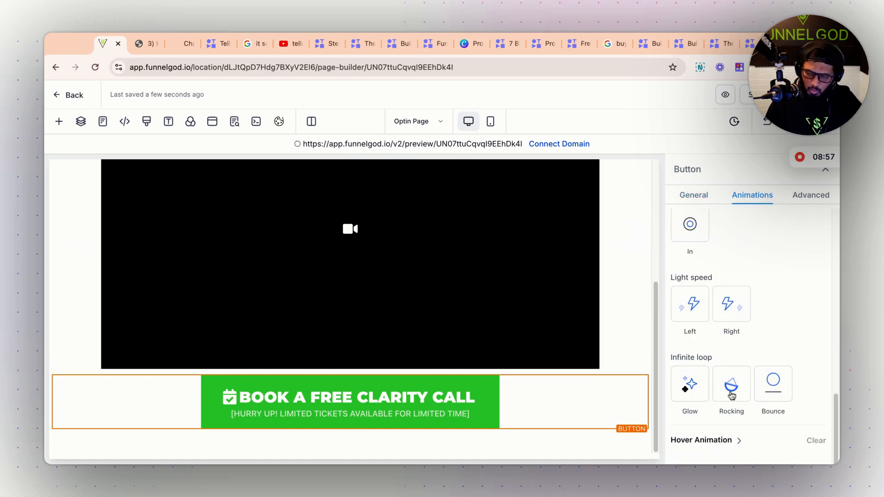
click(731, 396)
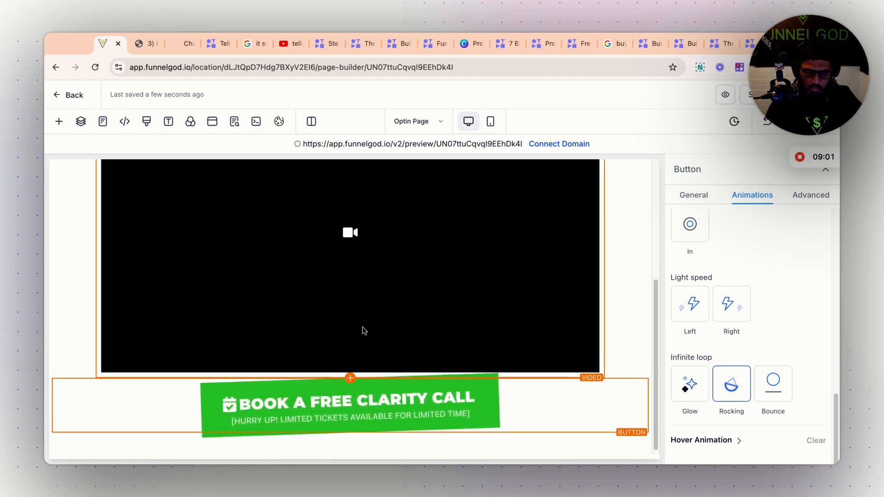
scroll(354, 325, up, 3)
scroll(351, 324, down, 4)
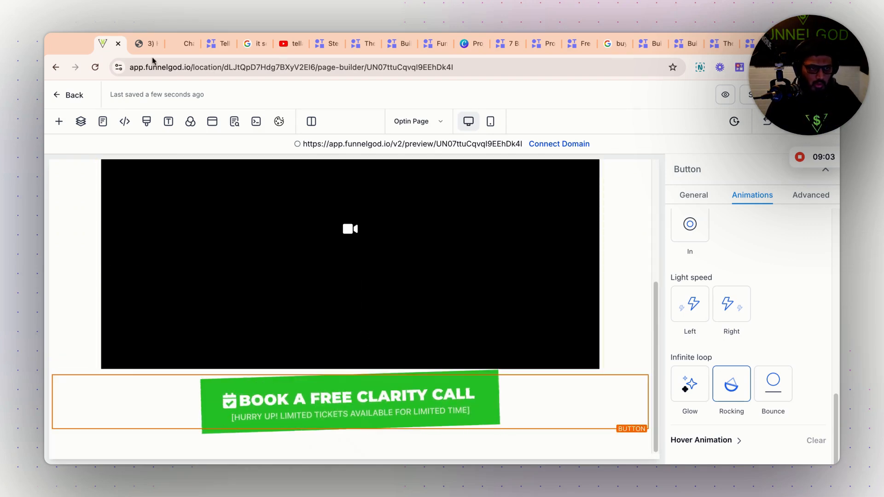
Step: Examine the section below the call-to-action on changetheworld.tech and the steps in the appointment funnel PDF, and return to the page builder
click(177, 44)
scroll(644, 207, down, 5)
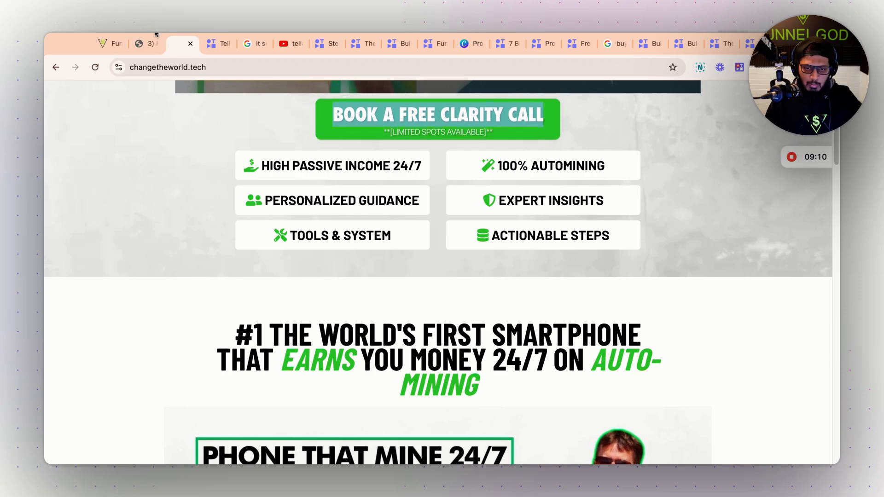
click(142, 44)
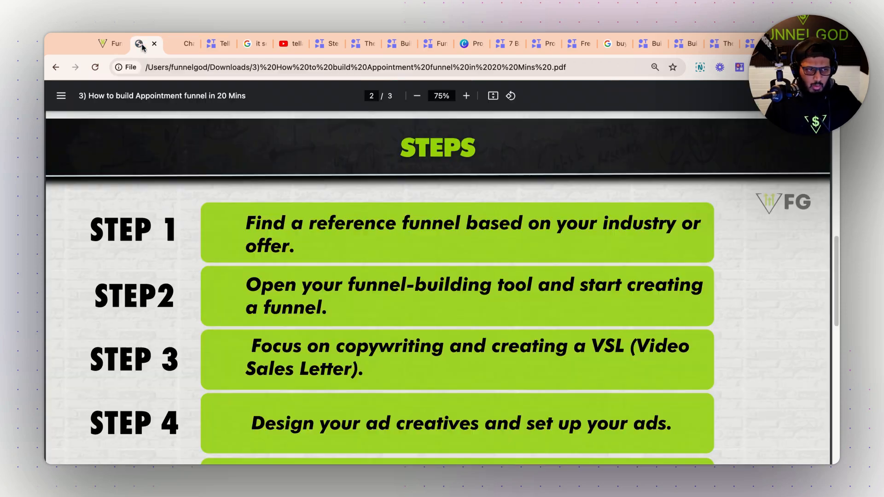
click(115, 46)
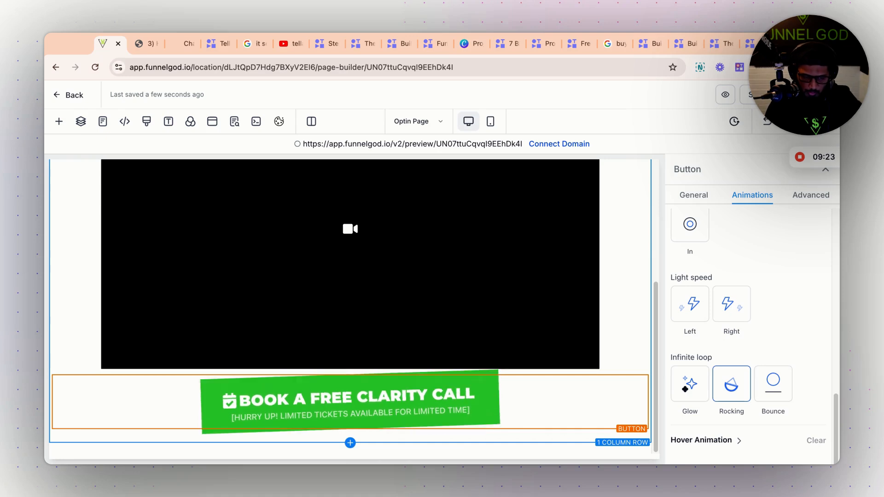
Step: Add a 2 Column row below the call-to-action button and set its left and right padding to 140 px
click(350, 442)
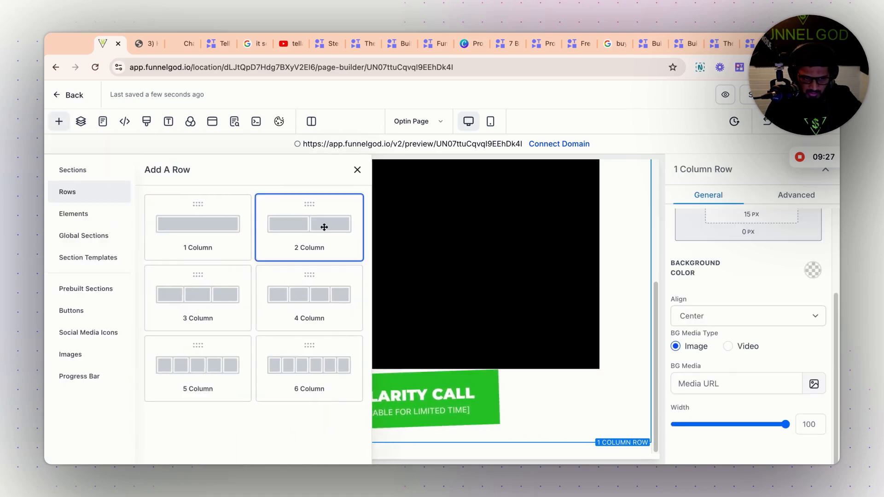
drag(324, 228, 439, 400)
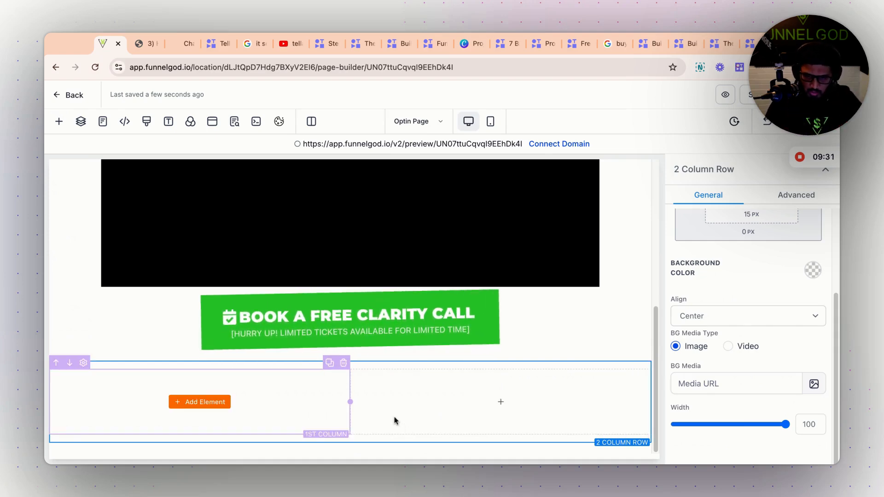
scroll(759, 316, up, 3)
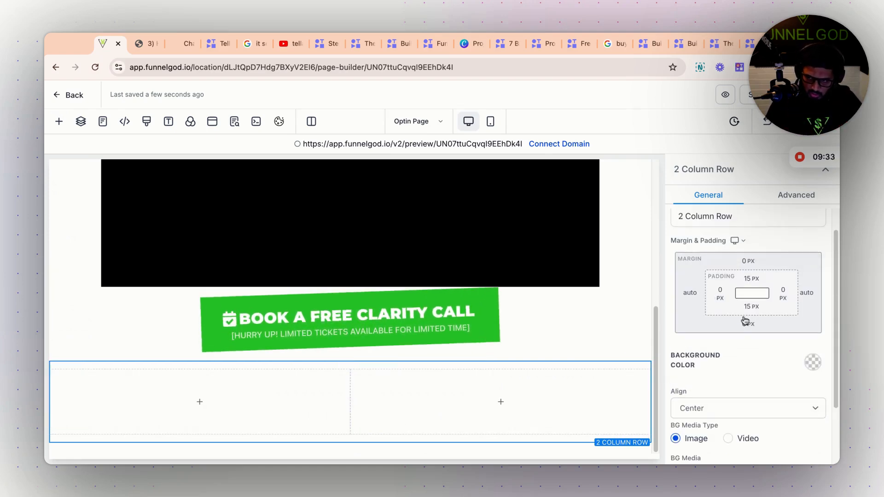
click(720, 295)
click(788, 365)
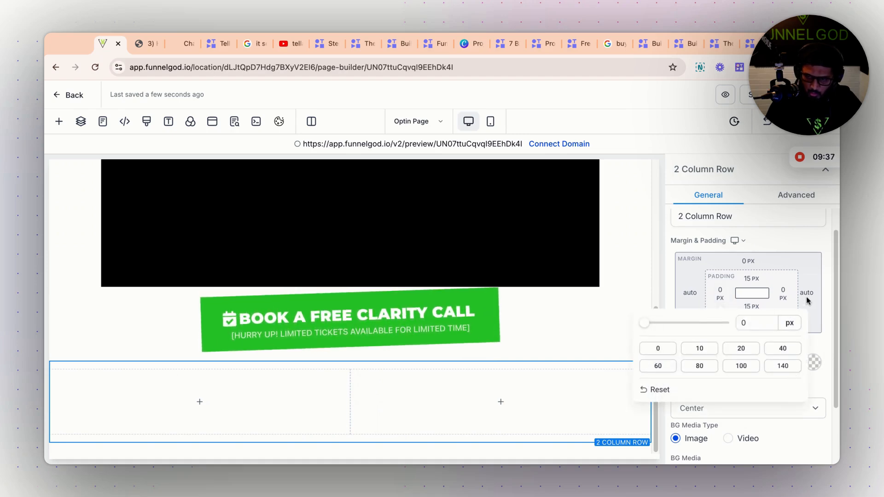
click(785, 293)
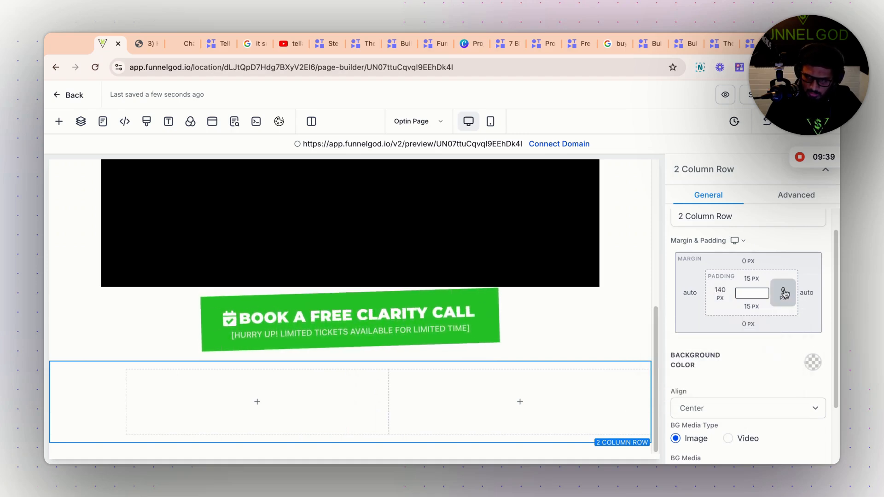
click(785, 293)
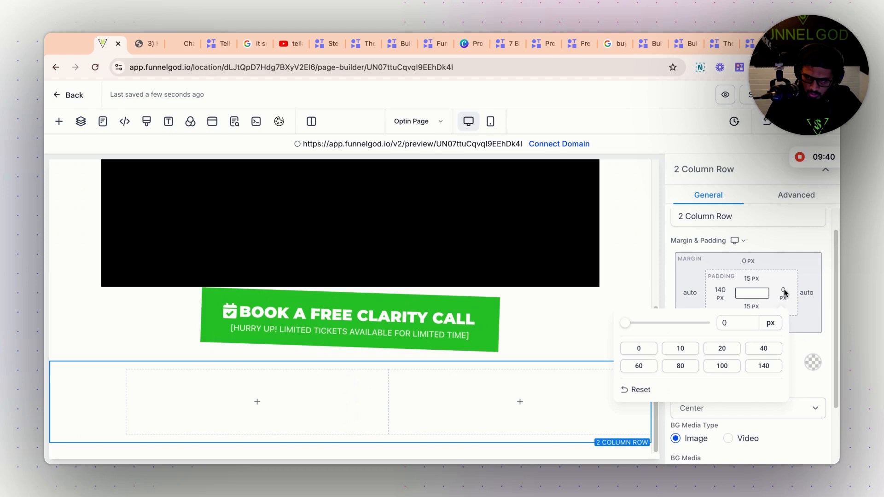
click(764, 366)
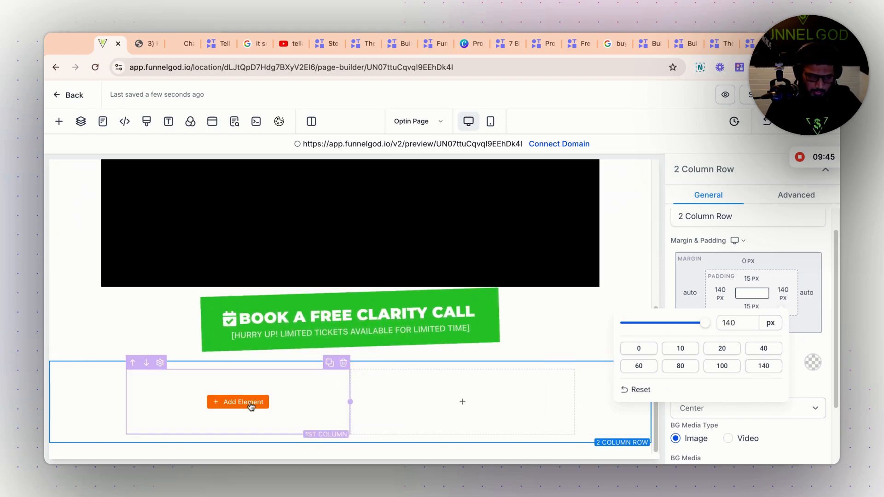
Step: Add a Sub-Headline element to each of the two columns in the new row
click(251, 404)
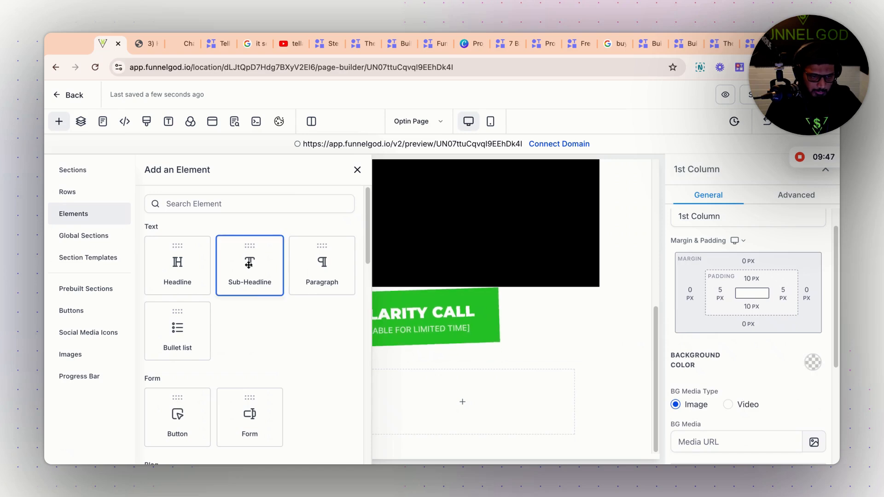
click(249, 264)
click(469, 403)
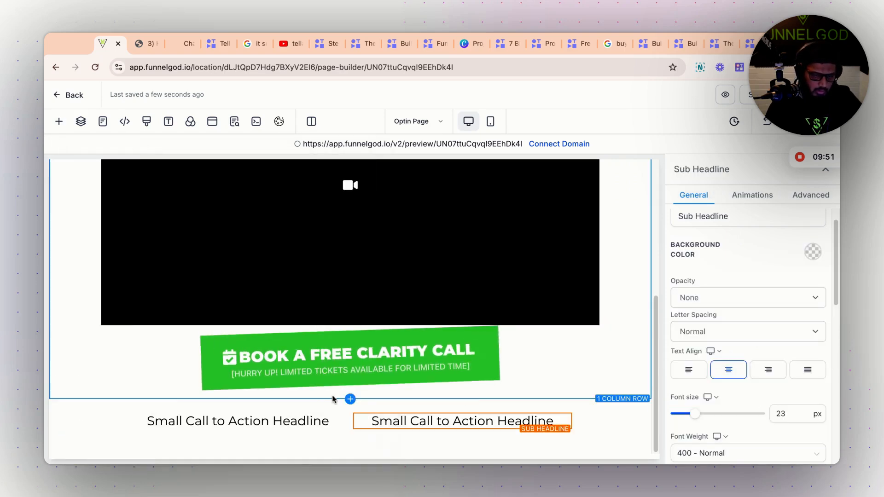
Step: Give both columns of the row a light grey background color
click(299, 413)
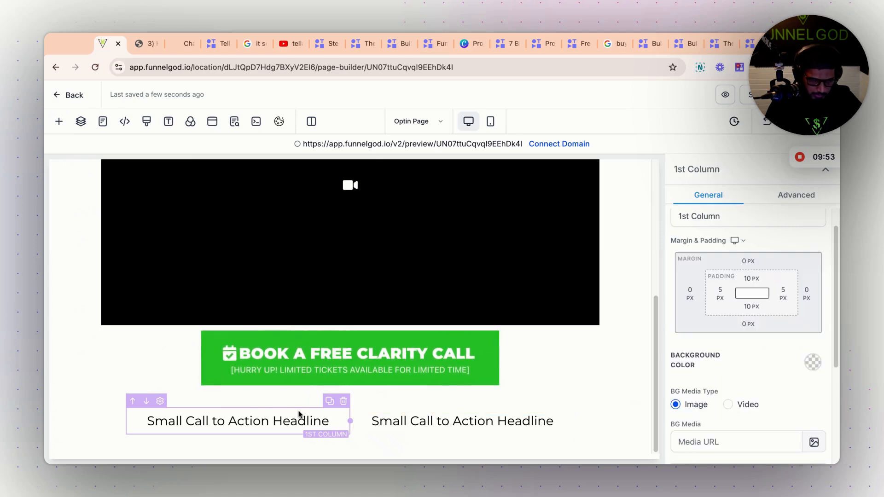
click(812, 361)
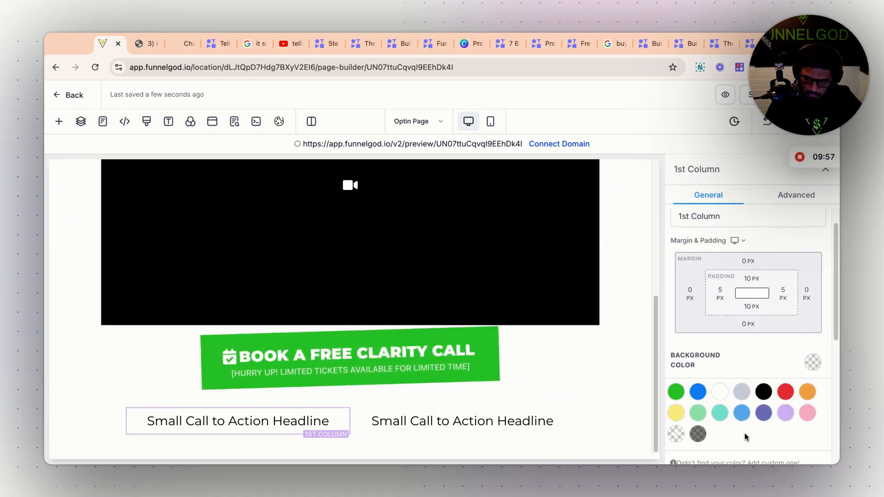
scroll(708, 426, down, 1)
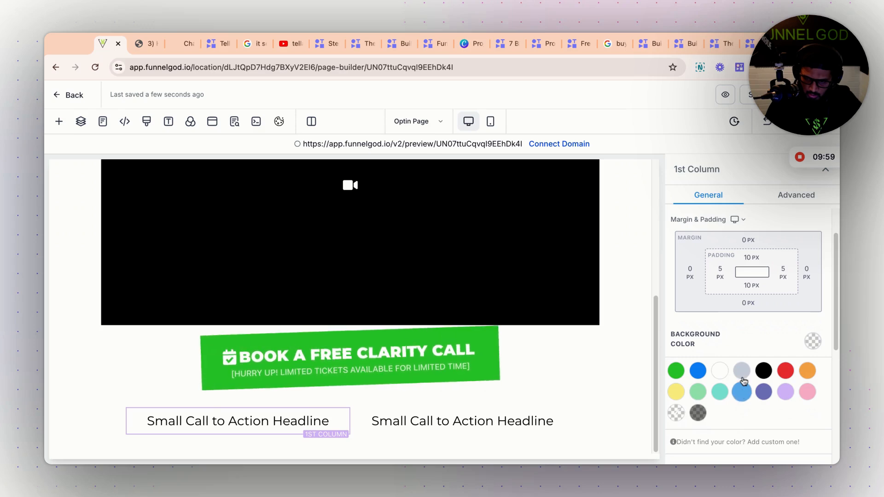
click(741, 371)
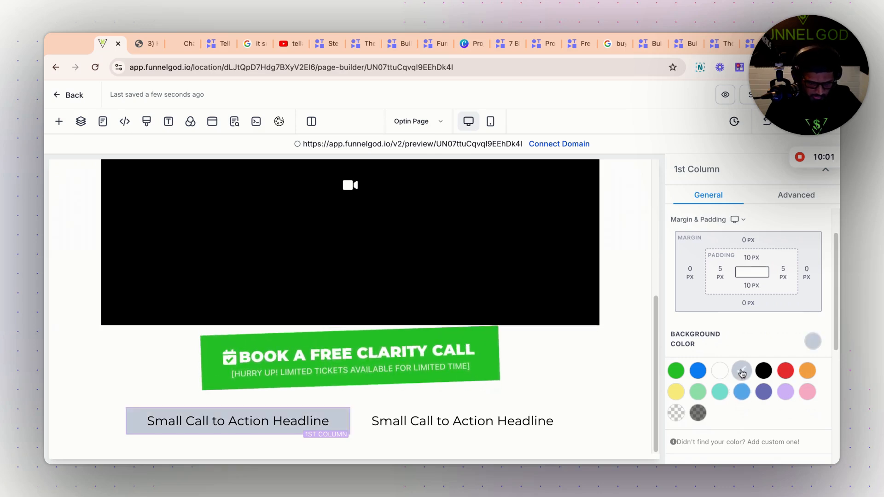
click(509, 410)
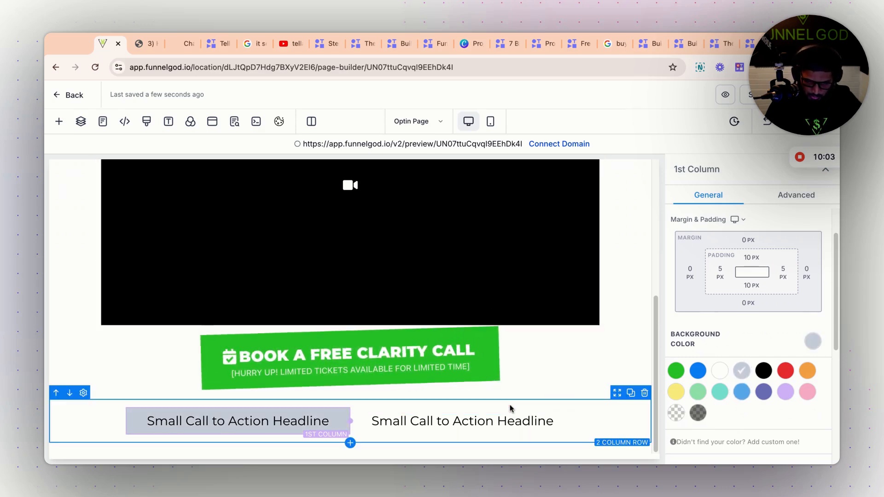
click(509, 412)
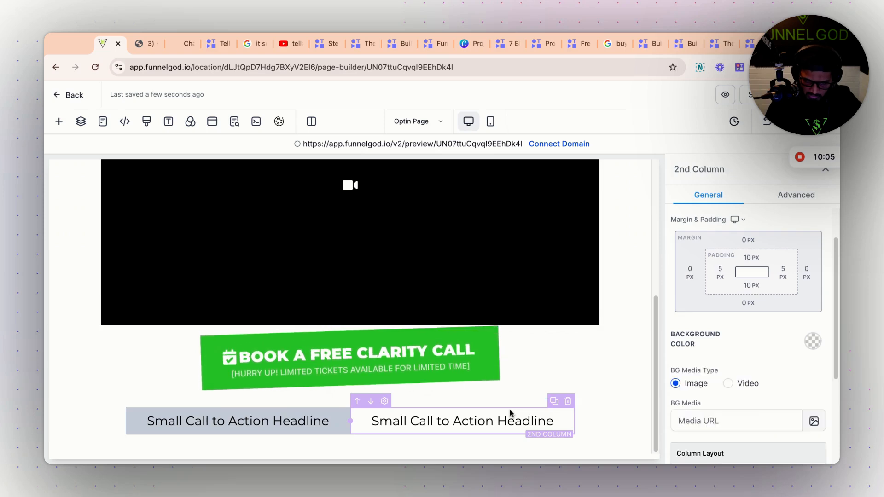
click(813, 342)
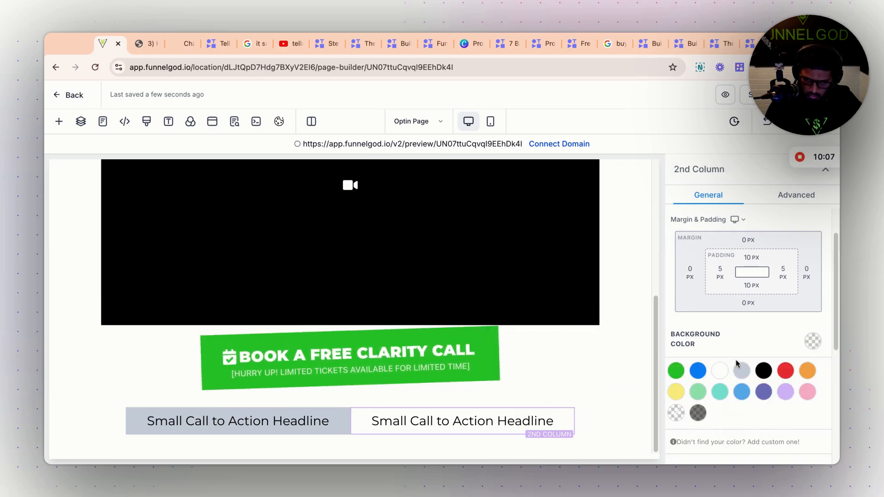
click(742, 371)
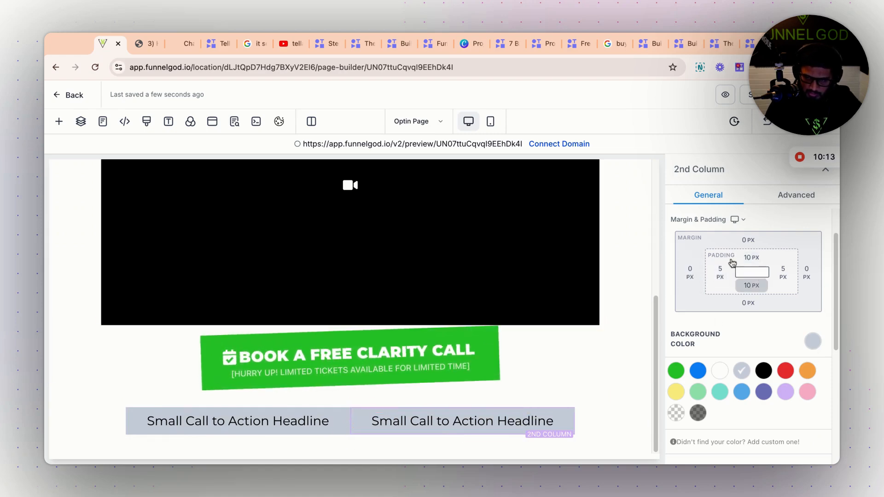
Step: Set the 2nd column's left and right margins to 10 px
click(690, 272)
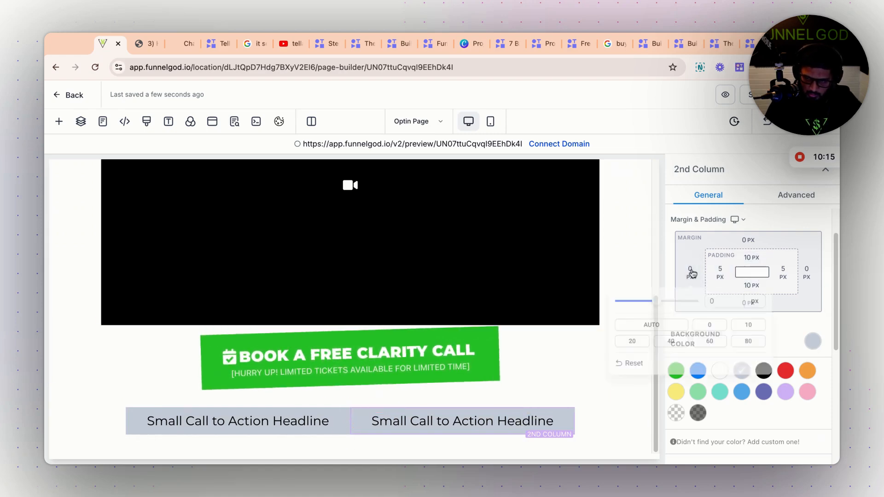
click(753, 328)
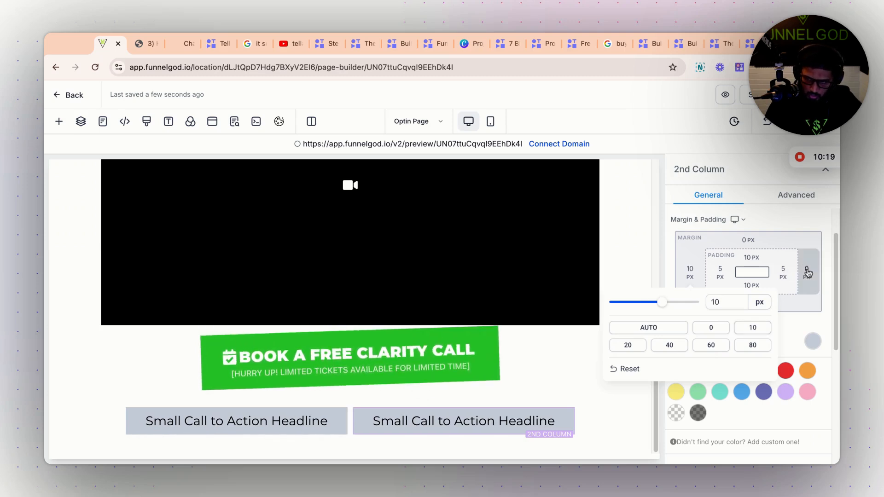
click(810, 273)
click(804, 274)
click(785, 329)
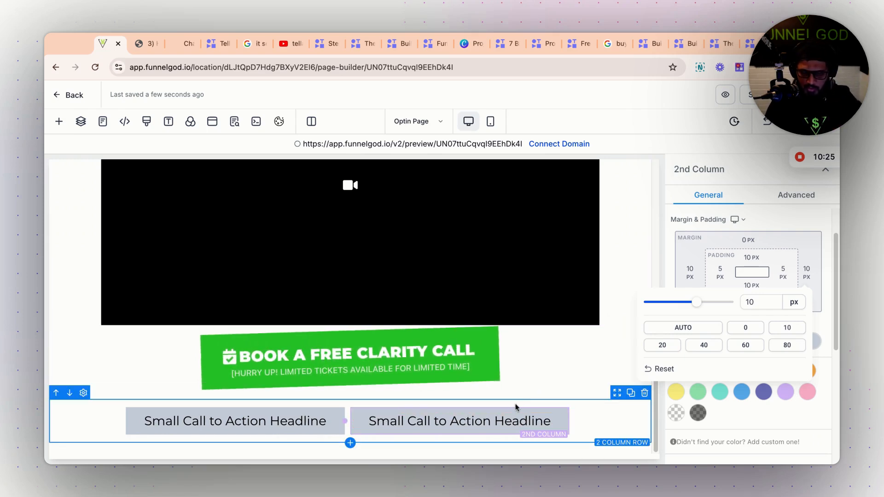
Step: Duplicate the 2 Column row twice and reset the top padding of the second and third rows to 0 px
click(630, 394)
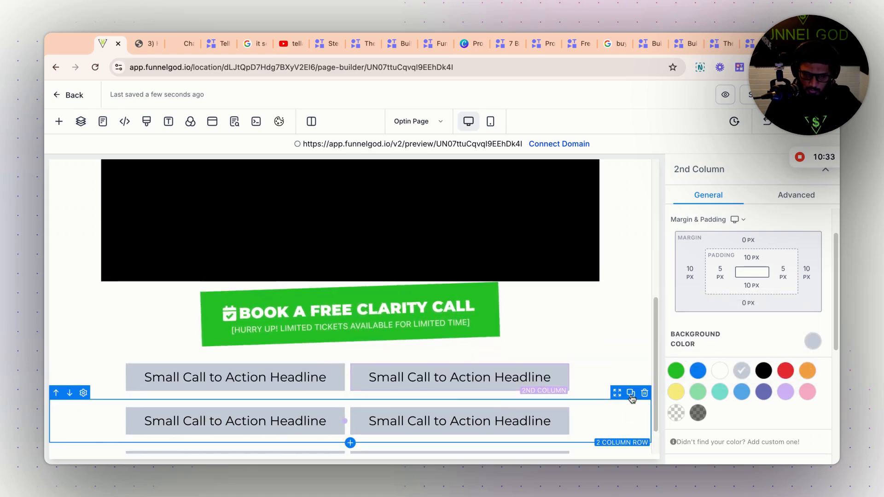
click(631, 393)
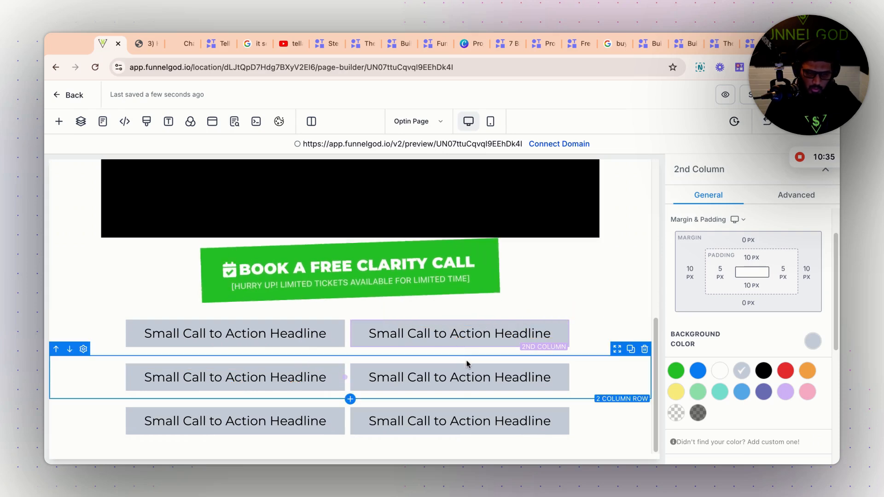
click(468, 362)
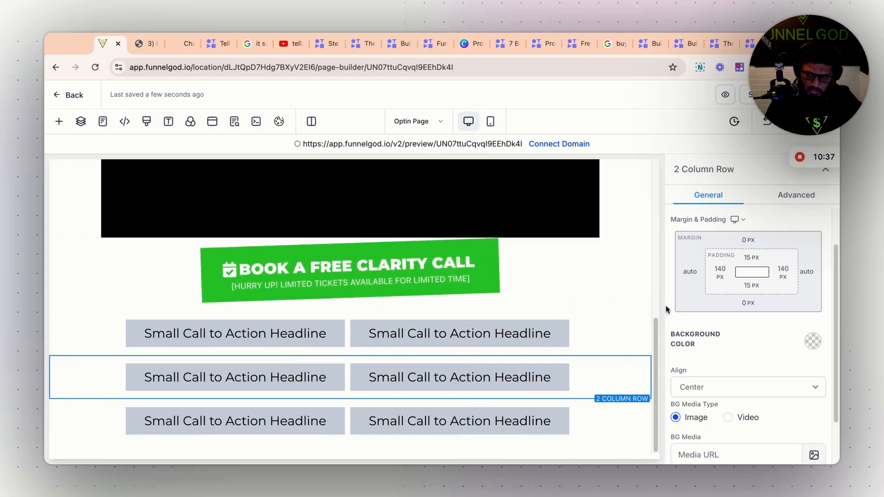
click(751, 259)
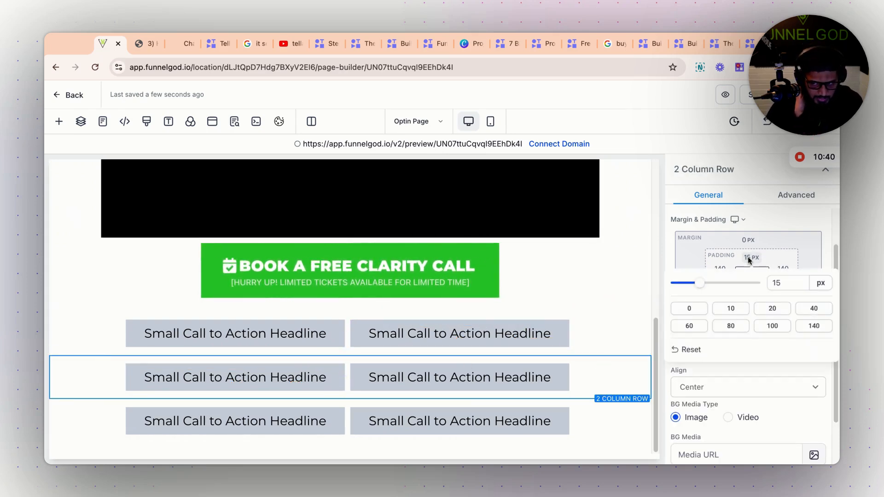
click(679, 351)
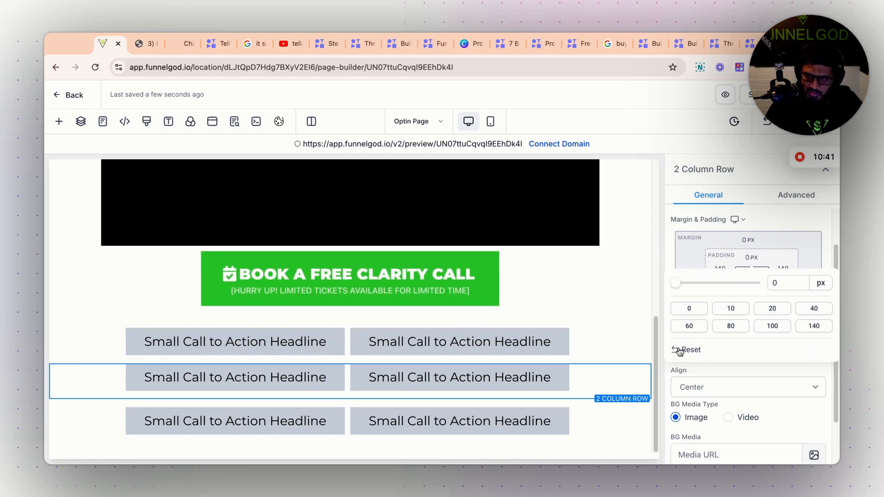
click(586, 416)
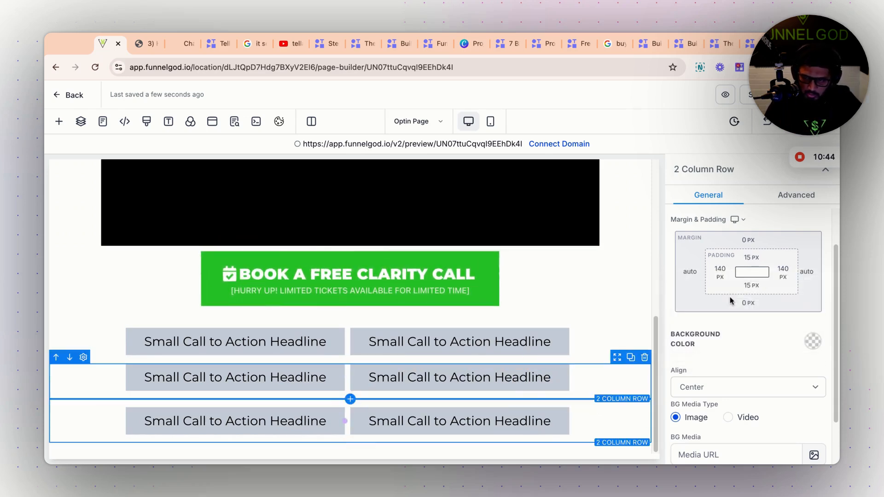
click(751, 258)
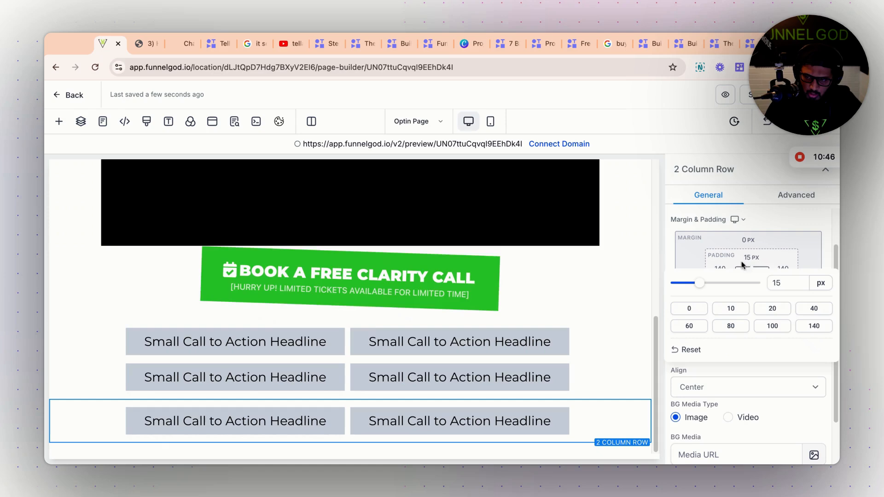
click(685, 352)
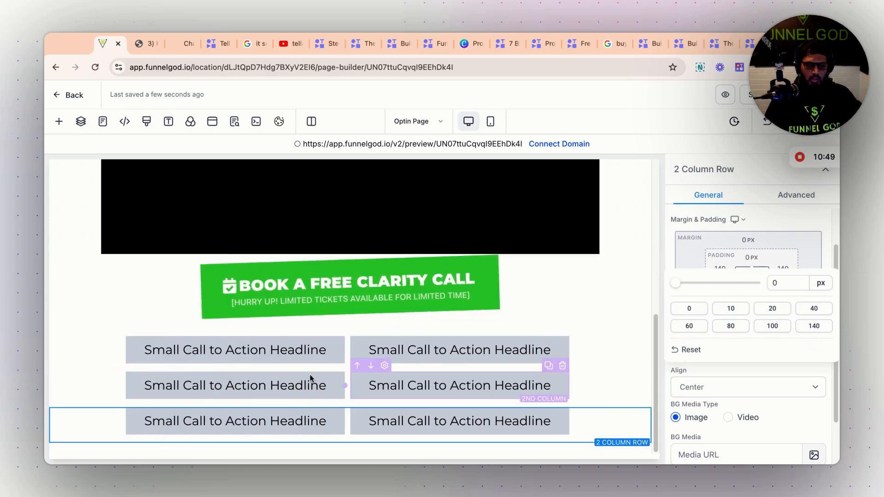
Step: Add a new section below the sub-headline rows and insert a 1 Column row in it
scroll(350, 354, up, 5)
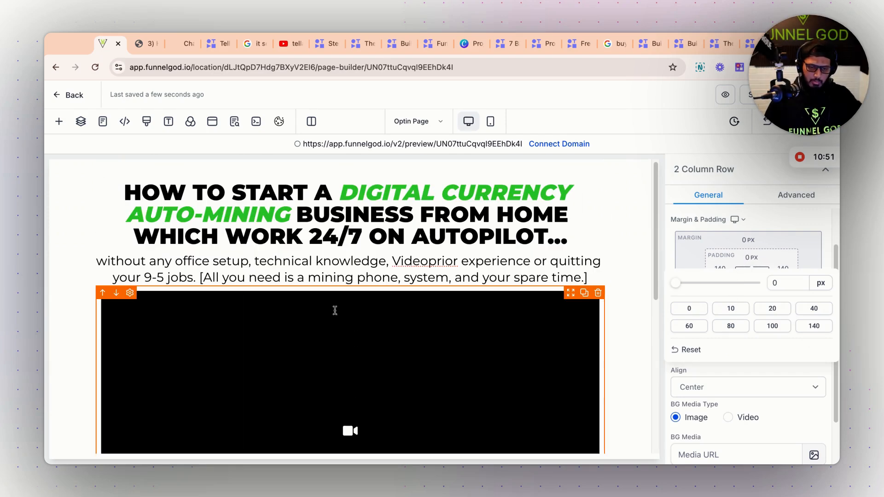
scroll(339, 325, down, 5)
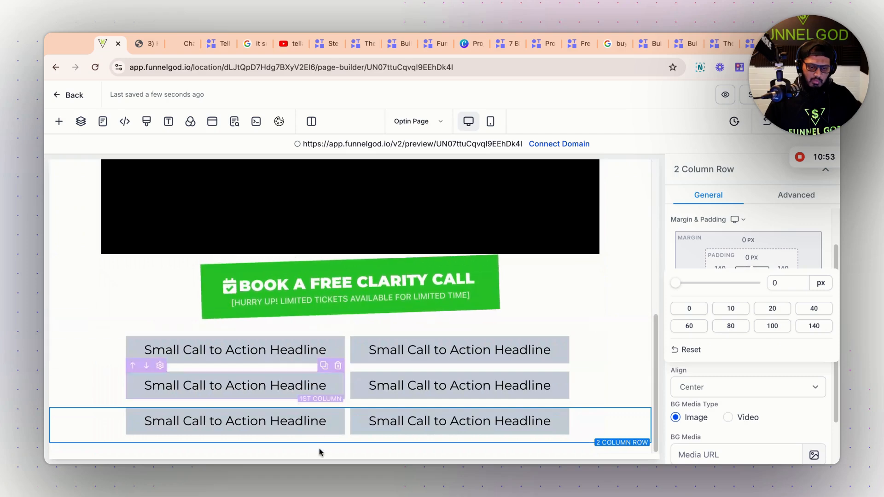
scroll(349, 454, down, 1)
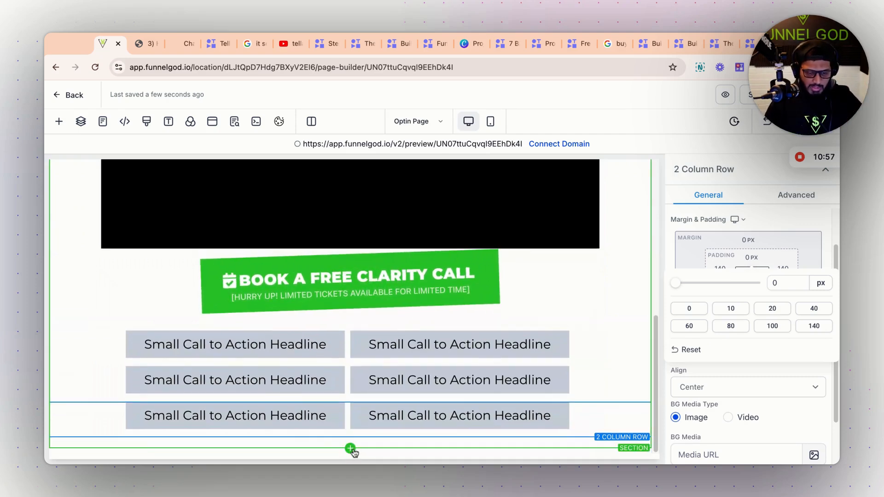
click(350, 448)
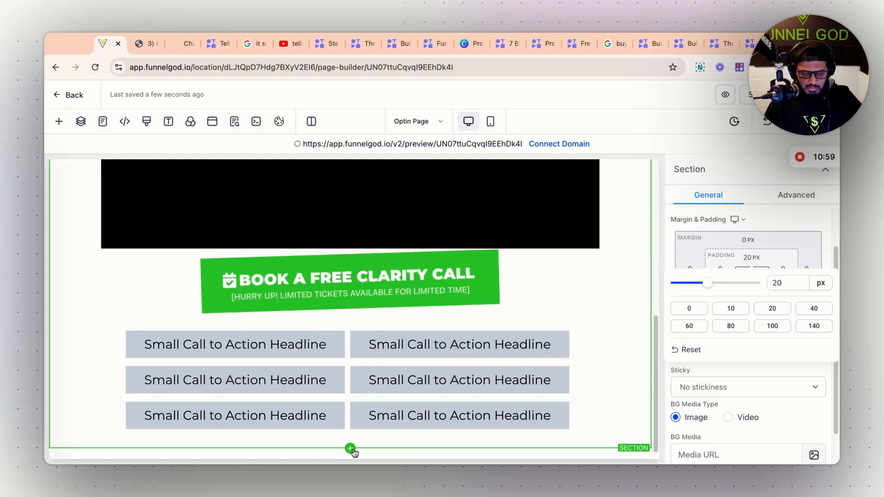
drag(212, 233, 371, 364)
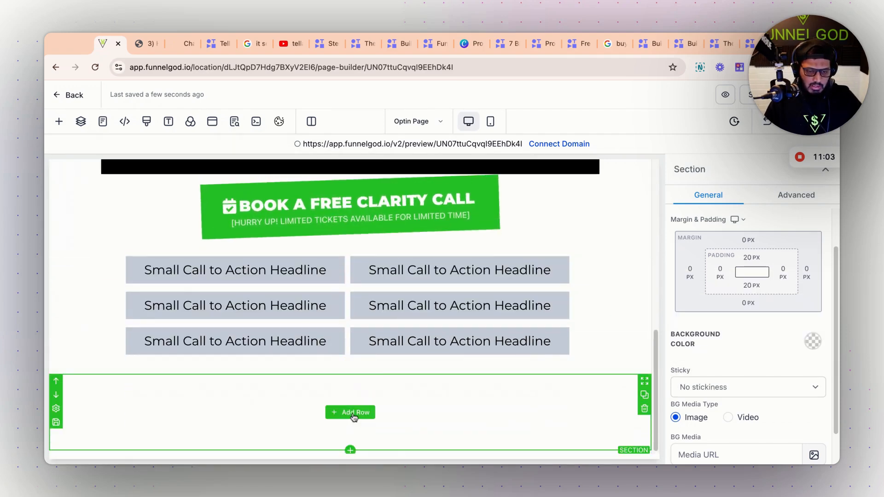
click(350, 412)
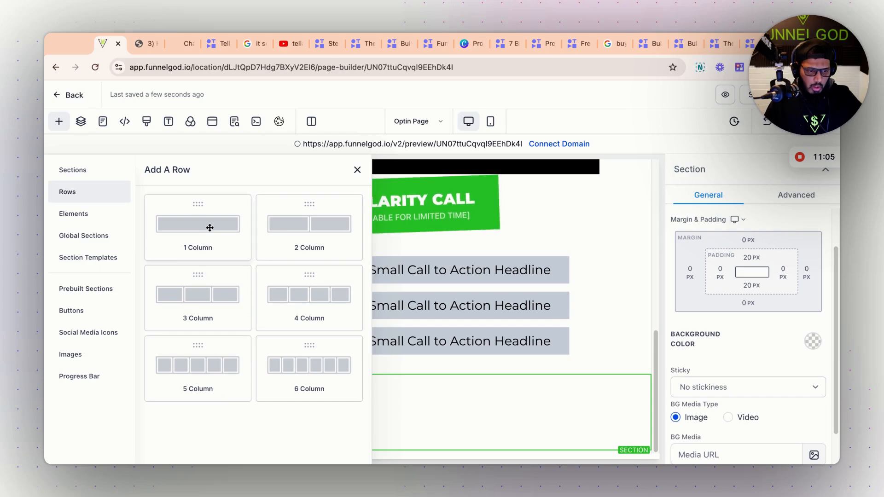
click(210, 228)
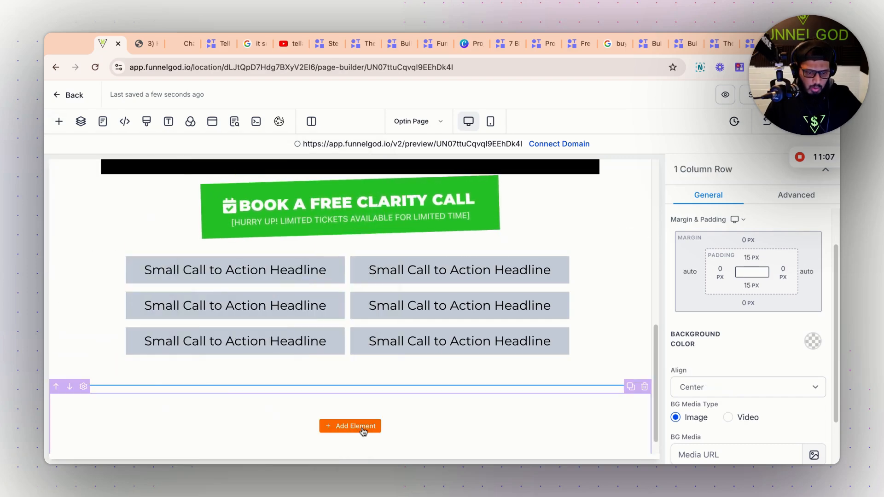
Step: Add a Headline element to the new 1 Column row and change its text to "BOOK AN APPOINTMENT"
click(355, 426)
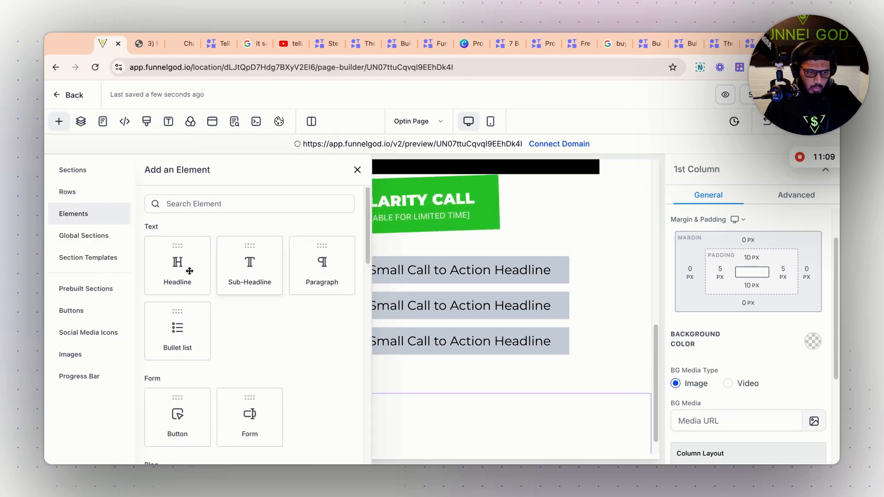
drag(189, 270, 412, 429)
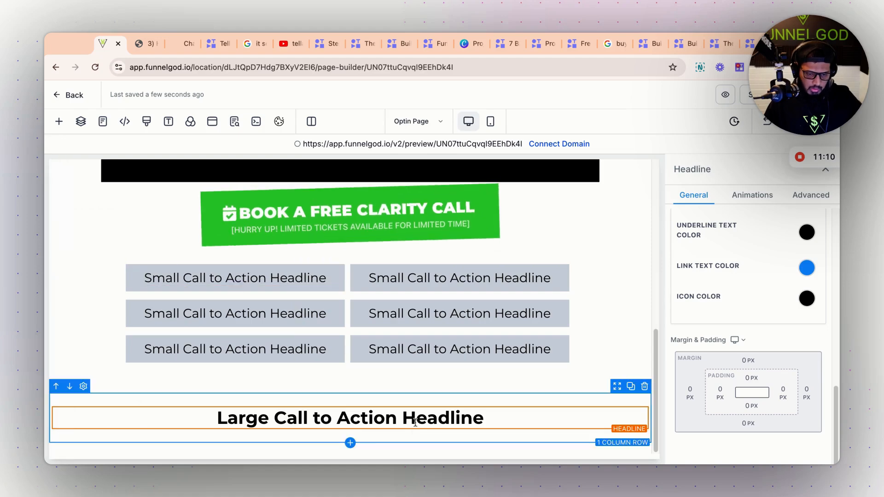
click(414, 418)
triple_click(413, 418)
text(B)
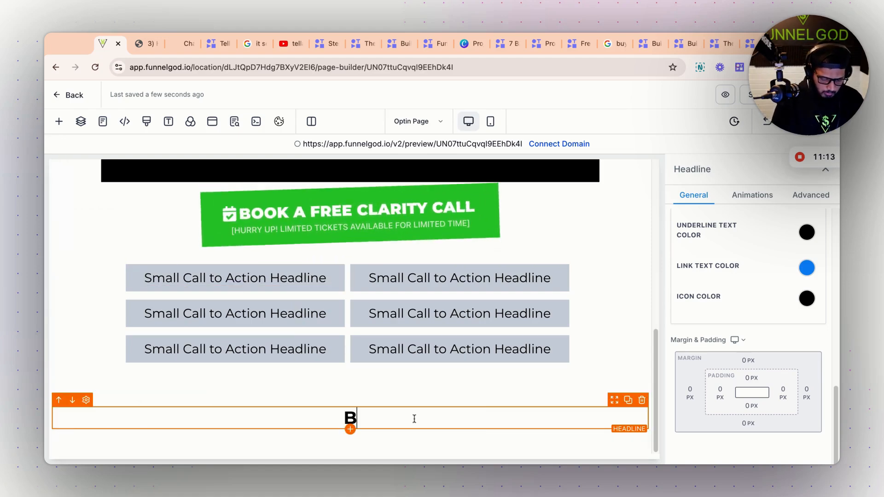
text(OOK A)
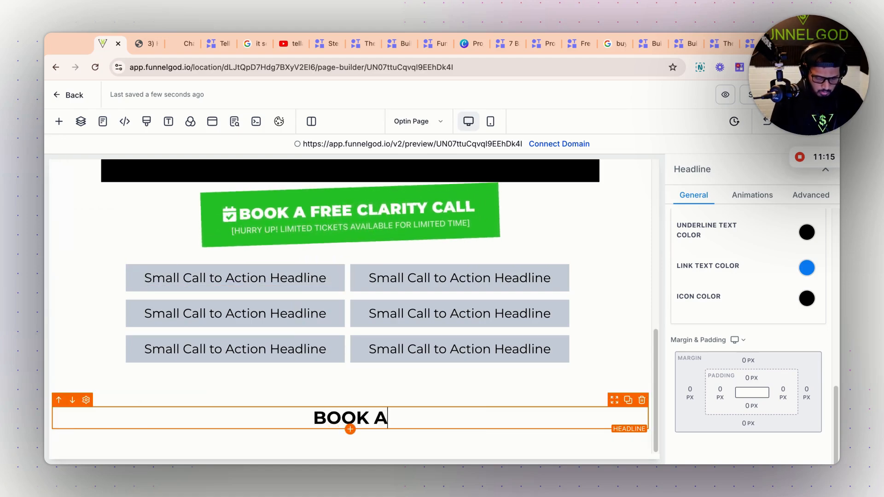
text(N APPOINT)
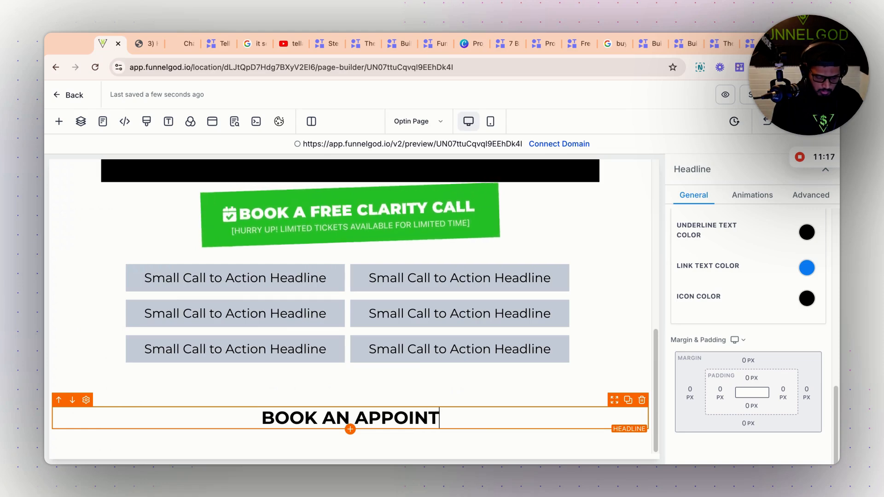
text(ME)
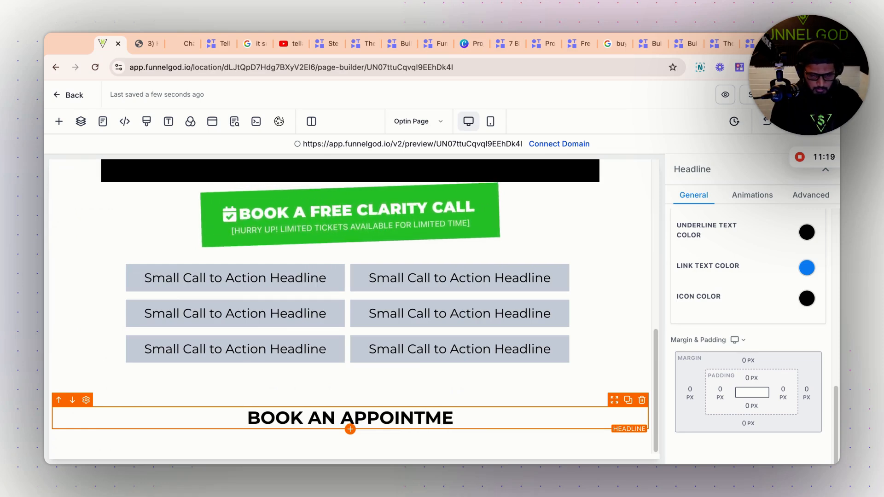
text(NT)
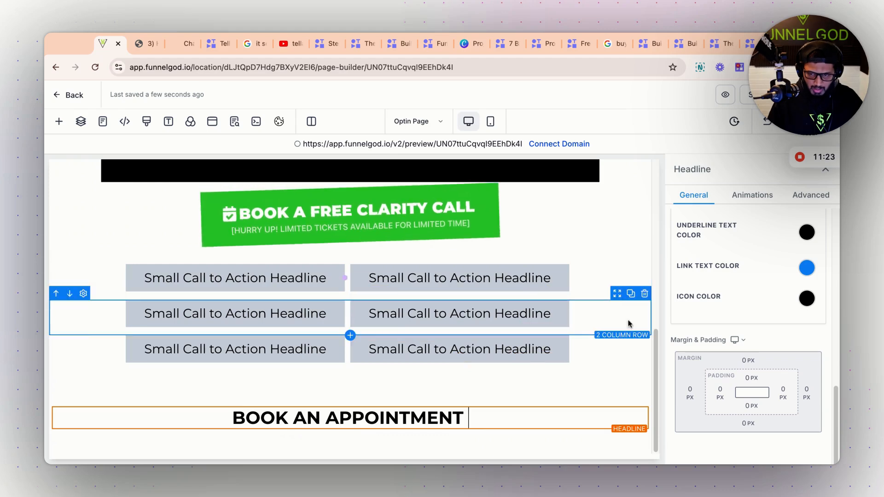
Step: Give the section containing the appointment headline a light grey background color
click(624, 446)
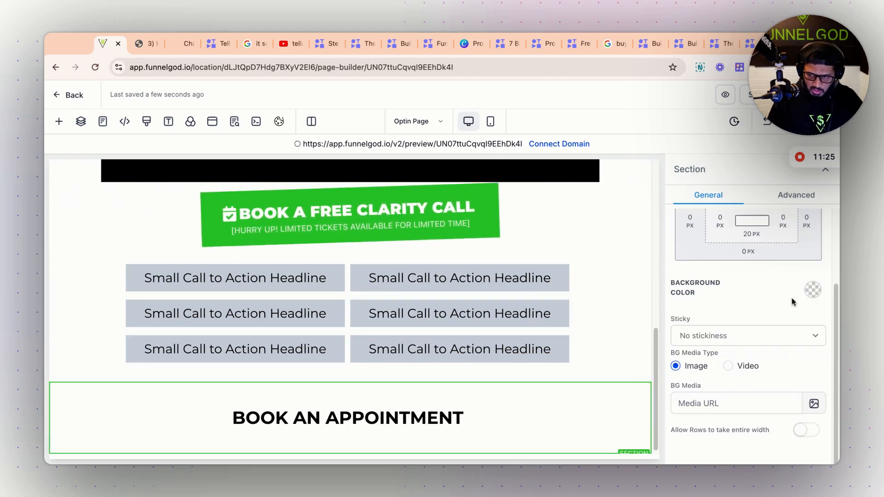
click(813, 299)
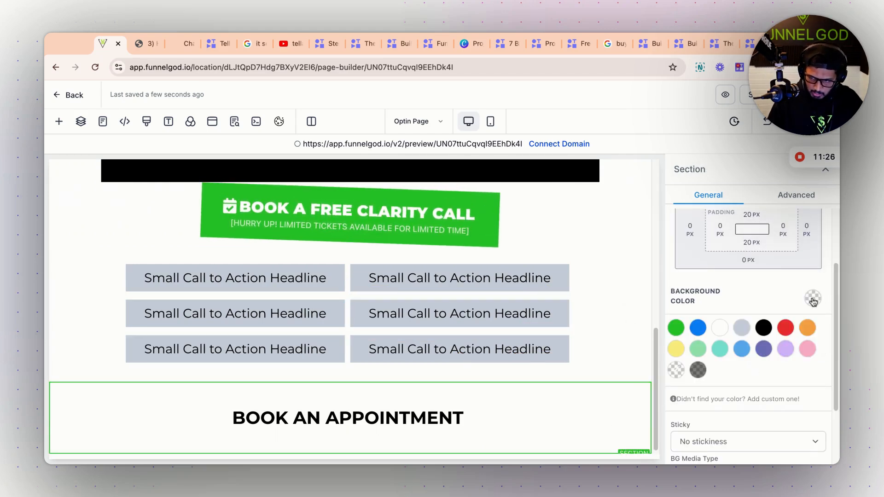
click(741, 330)
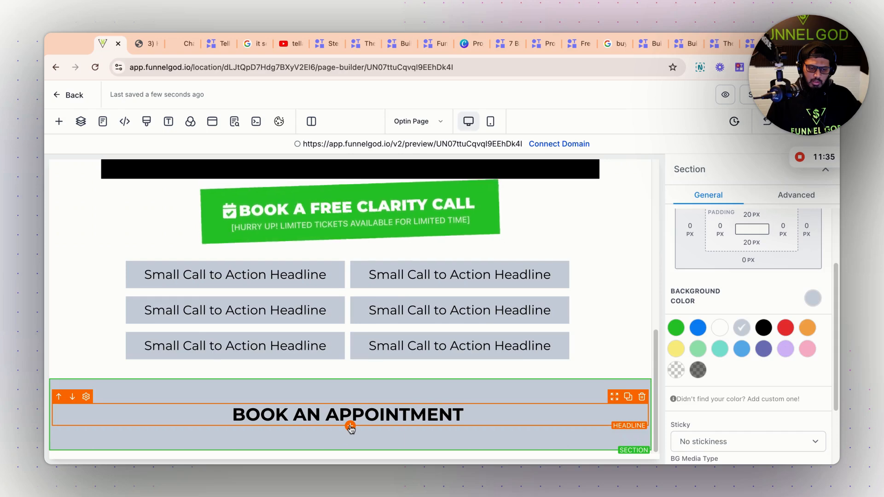
Step: Add a Calendar element below the appointment headline and assign it the Creative Industry Funnel - 2 (Calendar) calendar
click(350, 427)
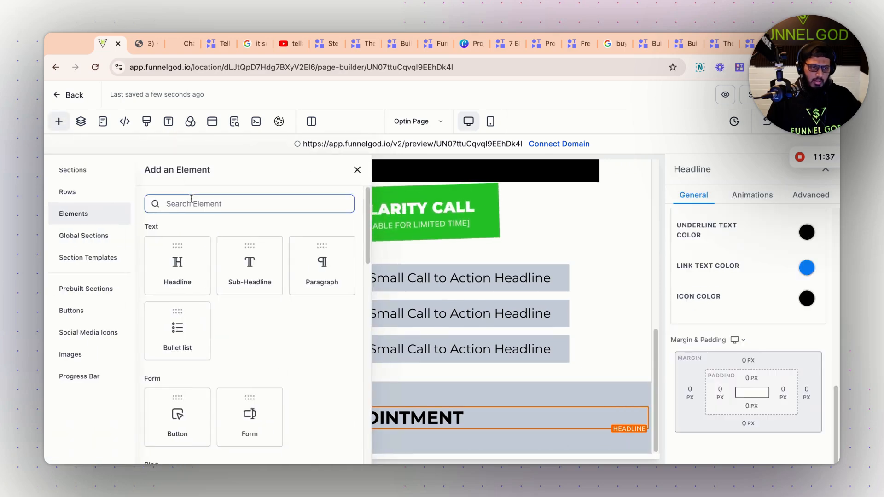
text(cal)
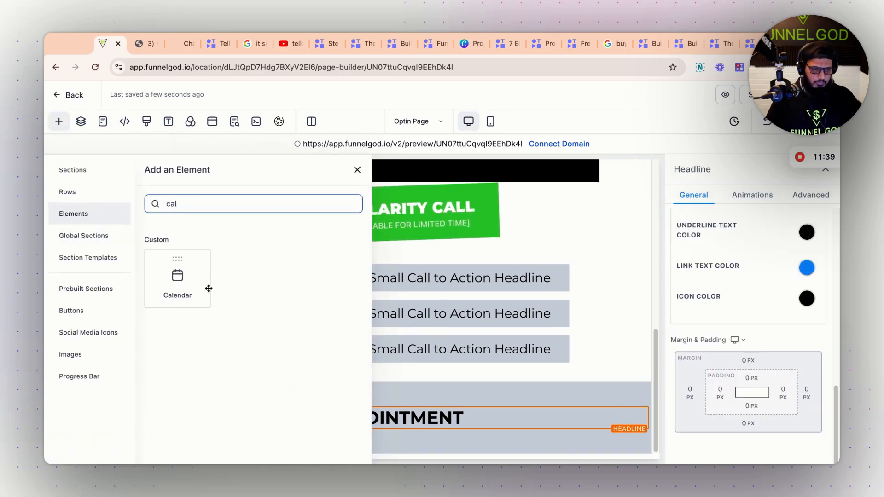
drag(209, 289, 424, 433)
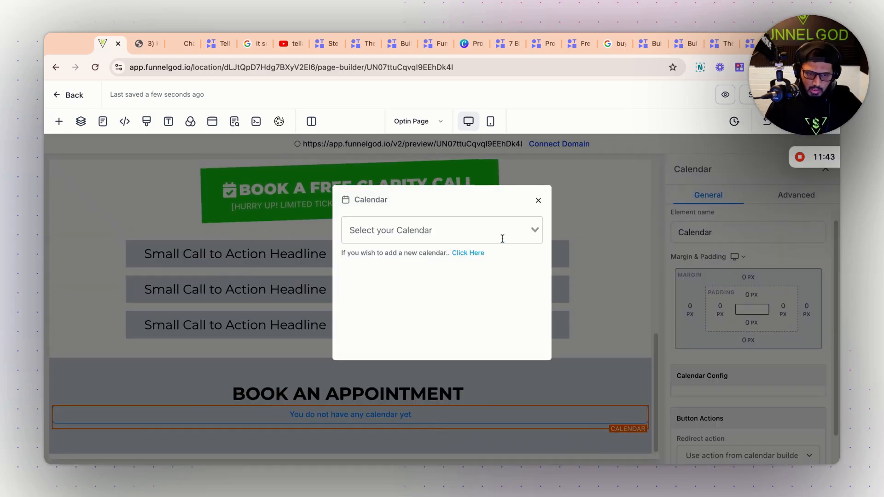
click(533, 228)
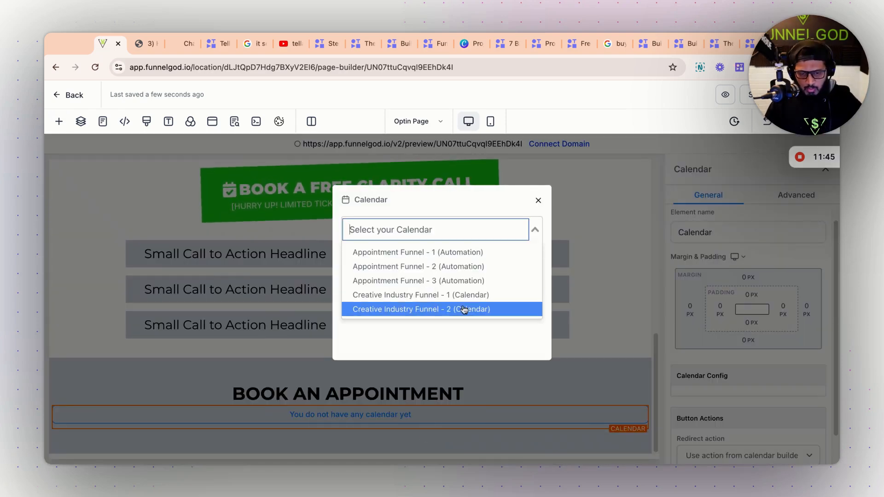
click(425, 309)
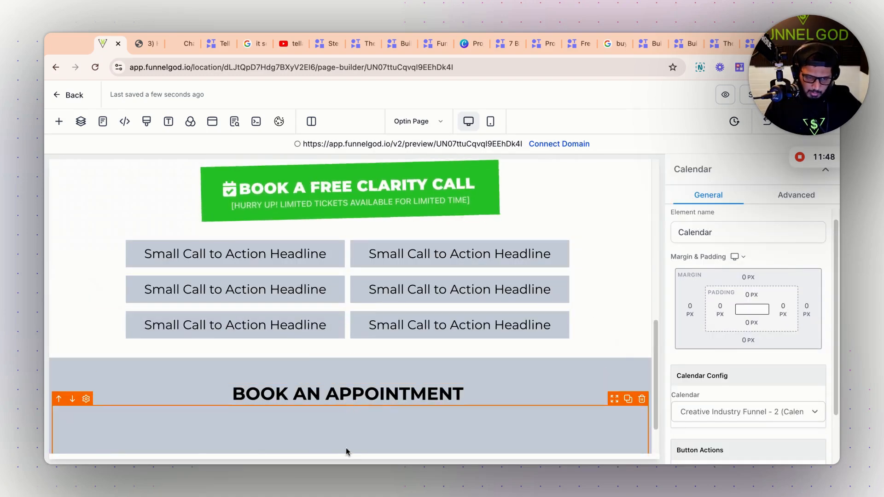
scroll(346, 447, down, 2)
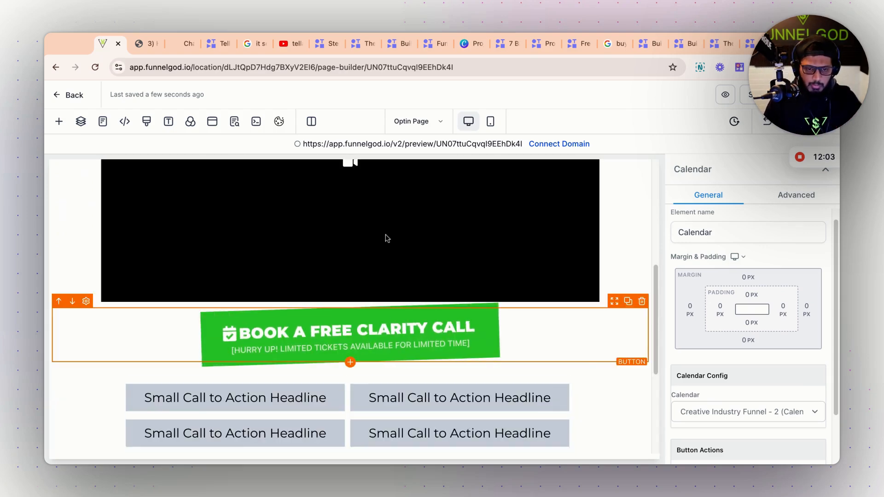
Step: Set the "Book a Free Clarity Call" button's action to Scroll to Element with the Calendar as its target
click(536, 350)
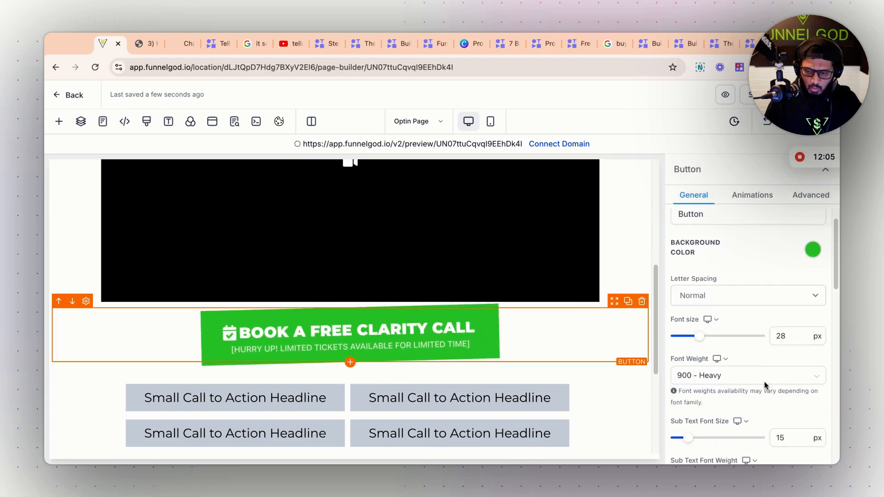
scroll(754, 388, down, 5)
click(734, 411)
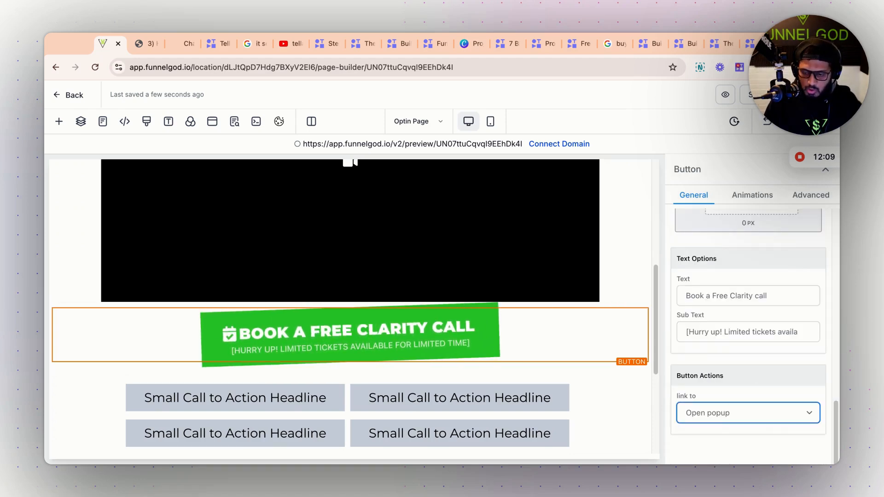
scroll(736, 419, down, 2)
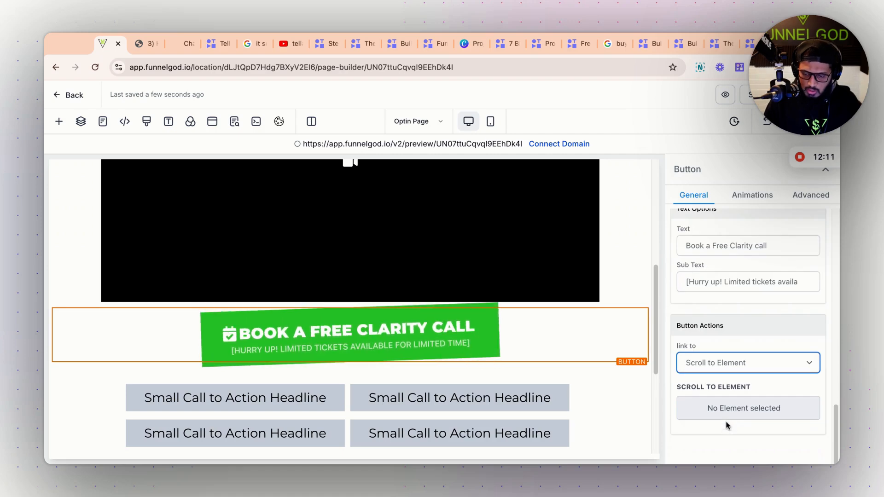
click(733, 413)
click(733, 413)
scroll(727, 388, down, 5)
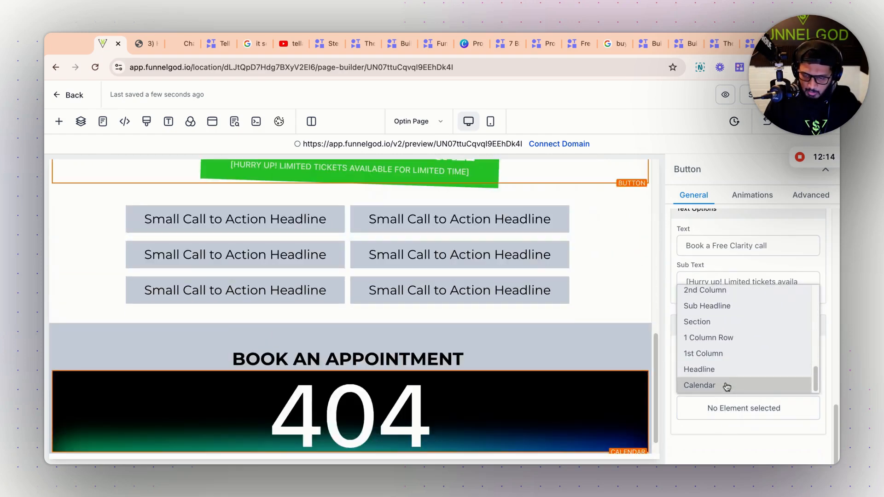
click(700, 385)
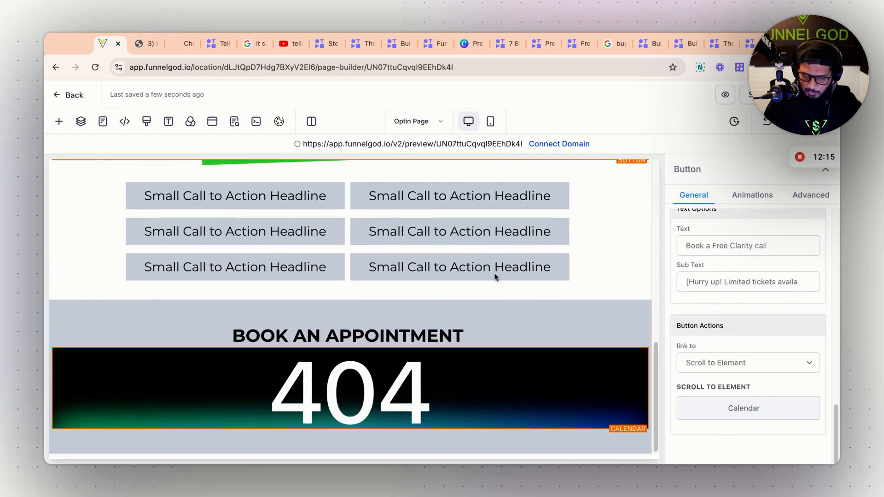
Step: Review the whole opt-in page, from the main headline and video down to the calendar section
scroll(402, 210, up, 3)
scroll(421, 258, up, 2)
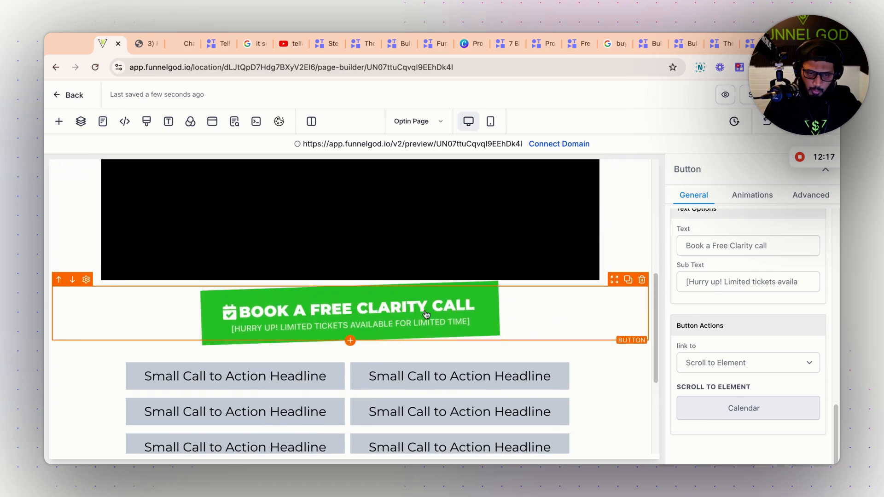
scroll(424, 309, down, 5)
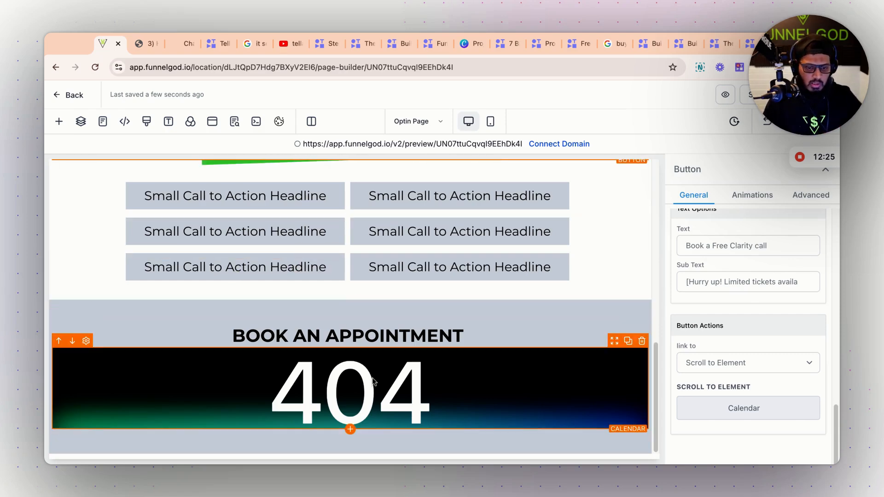
scroll(354, 301, up, 15)
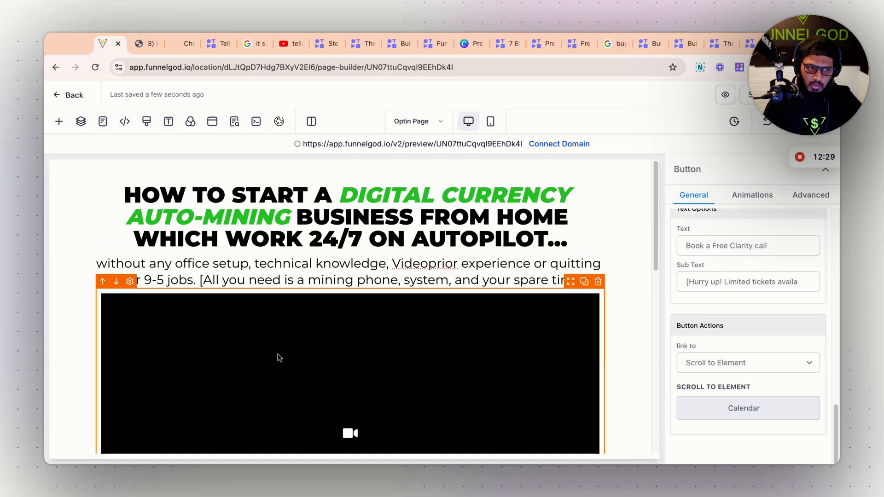
scroll(281, 346, down, 12)
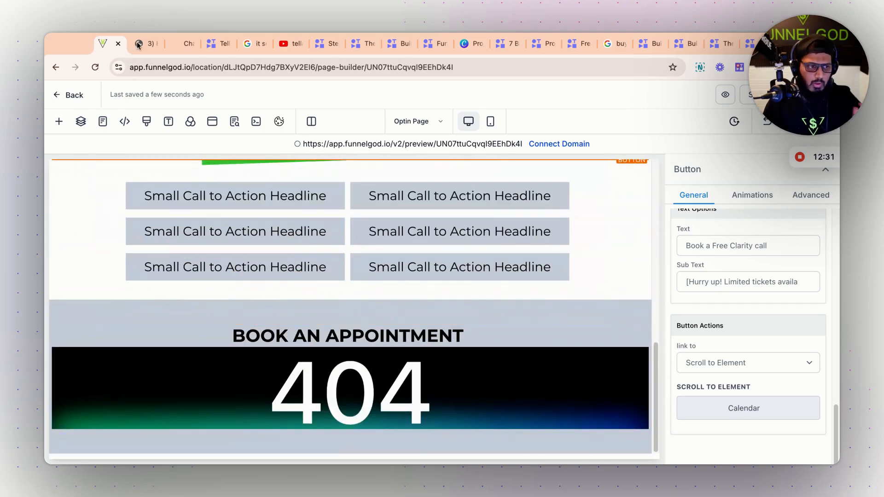
scroll(365, 309, up, 10)
scroll(364, 315, up, 2)
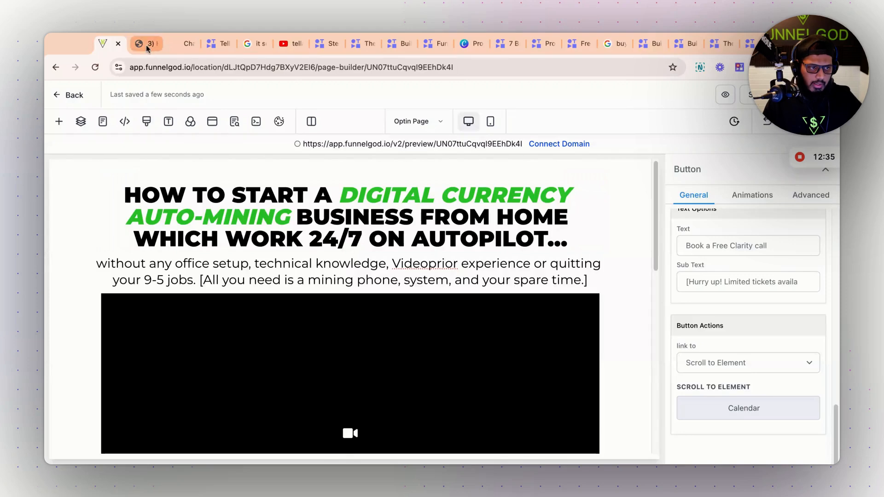
Step: Check the steps PDF, and examine the video area above the call-to-action button on the changetheworld.tech reference page
click(145, 45)
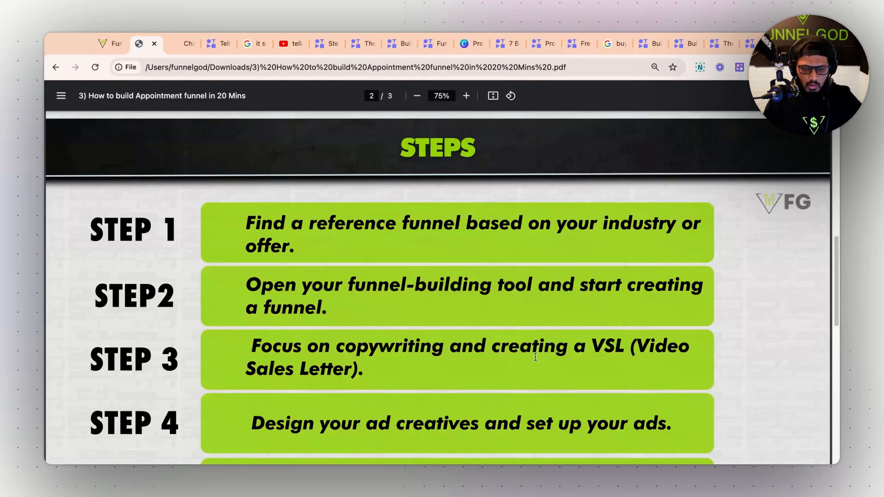
click(180, 43)
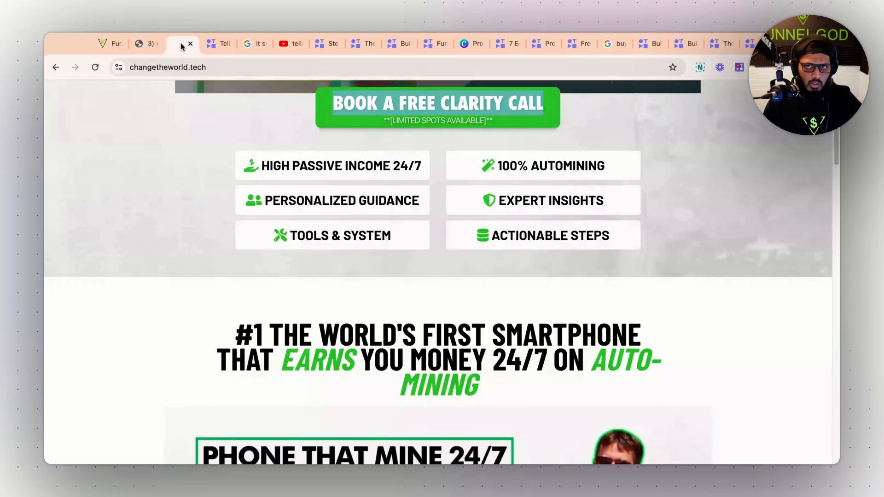
scroll(344, 230, up, 5)
scroll(348, 240, up, 3)
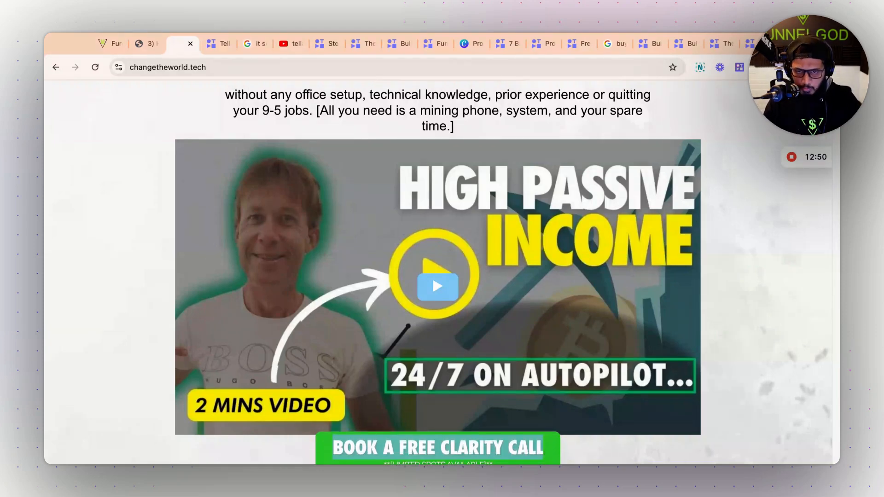
Step: Return to the funnel page builder and examine the headline, video placeholder and call-to-action button
click(133, 45)
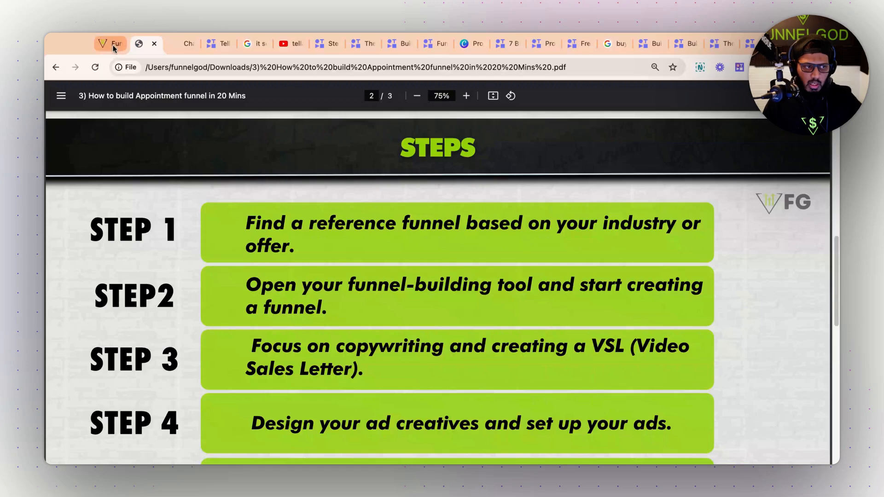
click(115, 47)
scroll(350, 359, down, 3)
scroll(361, 366, down, 2)
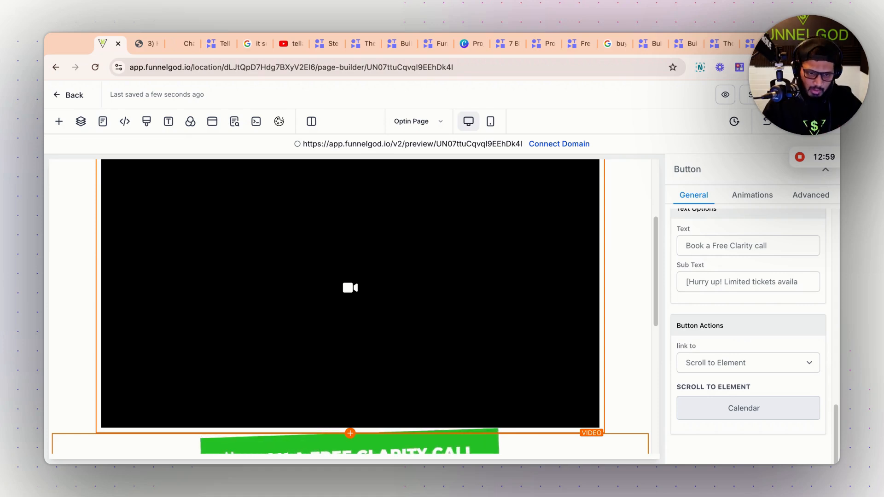
scroll(350, 231, up, 5)
scroll(363, 350, down, 8)
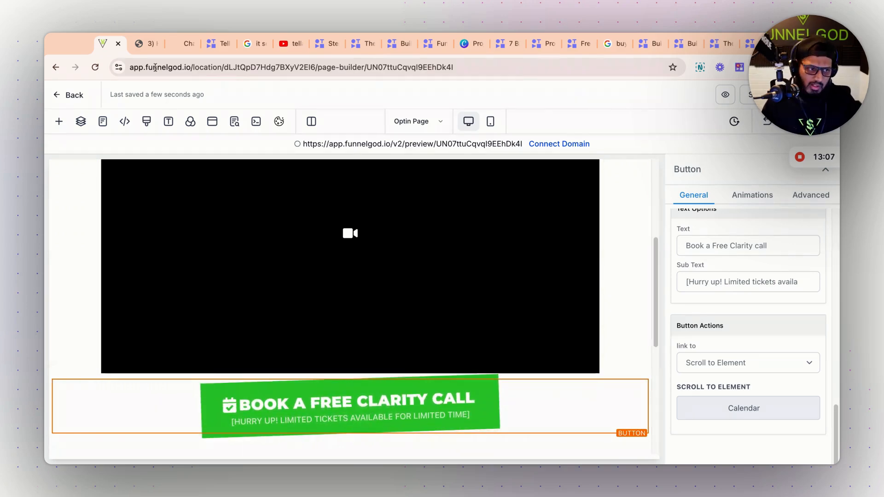
Step: Switch to the appointment funnel PDF and read its list of steps through Step 5
click(140, 42)
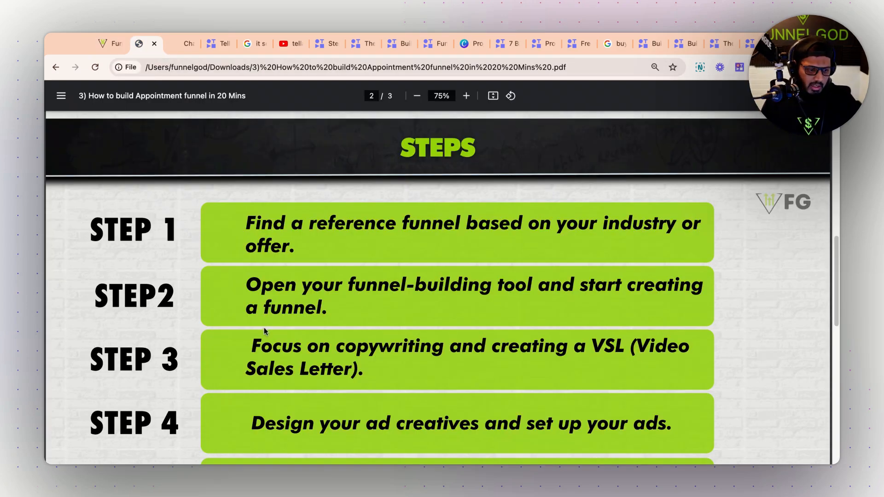
scroll(266, 334, down, 1)
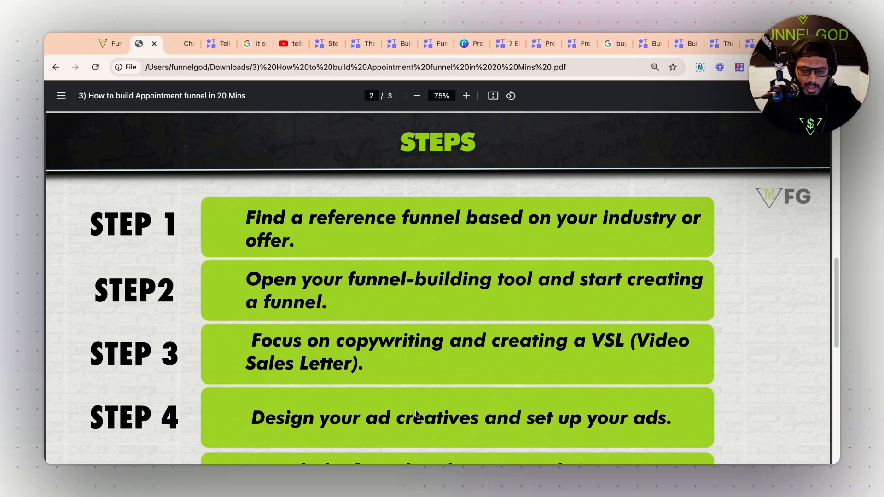
scroll(414, 413, down, 3)
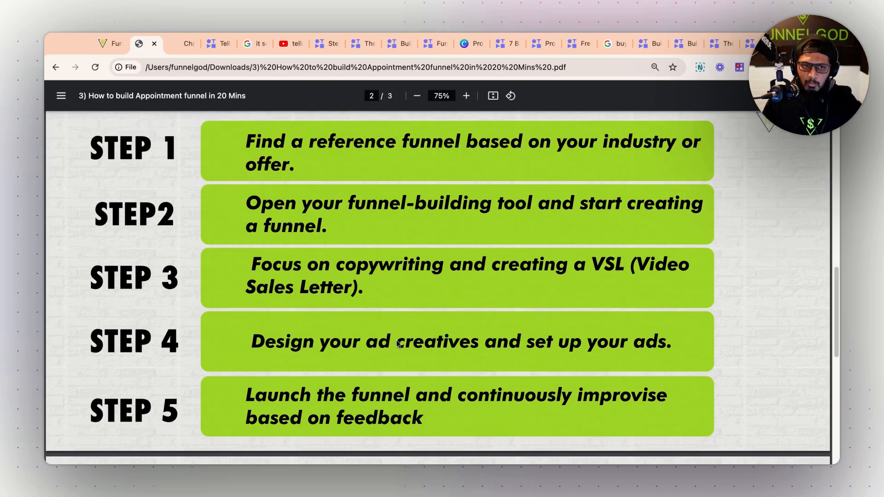
Step: Switch to the Canva projects page and look through its recent designs and folders
scroll(421, 191, down, 1)
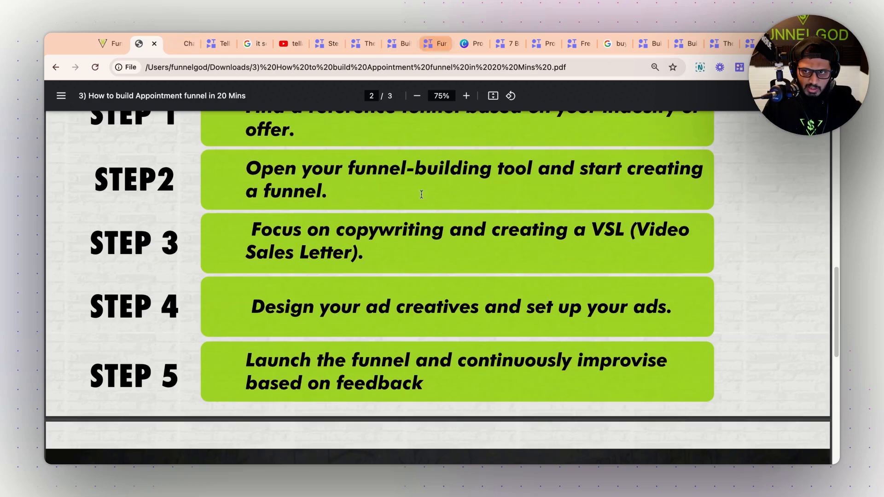
click(465, 46)
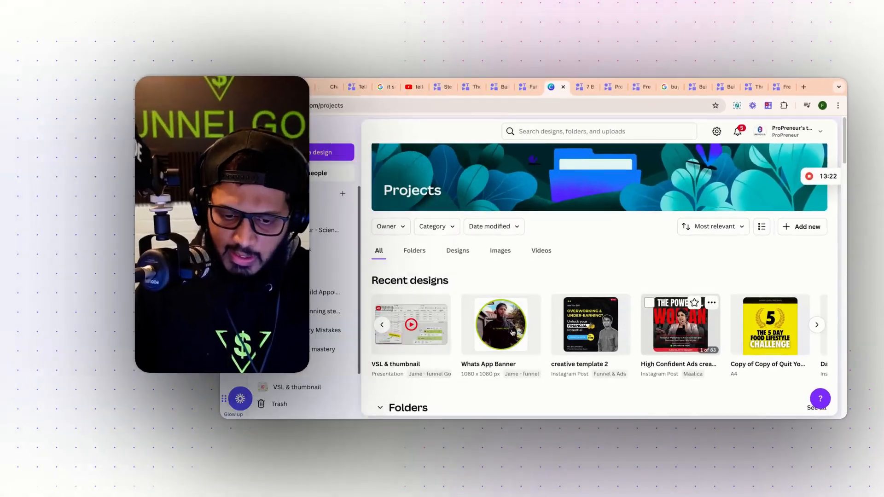
scroll(460, 322, down, 5)
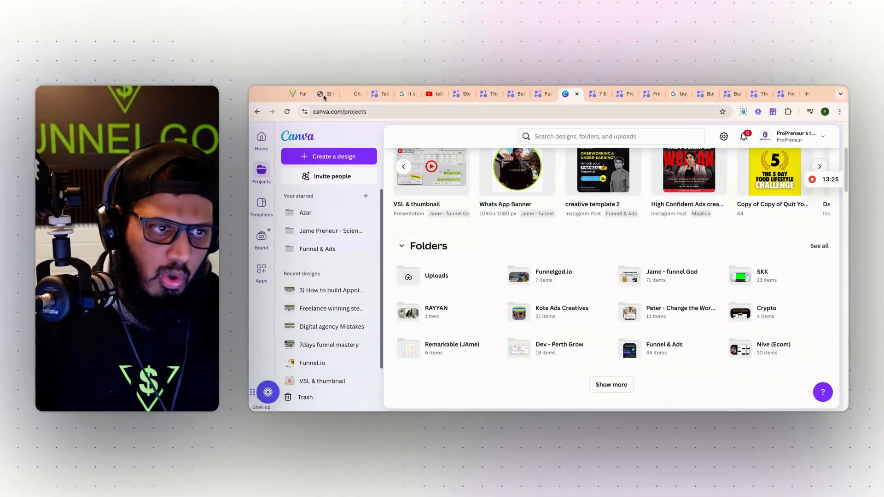
Step: Return to the appointment funnel PDF and read from the remaining steps through to the closing "More Video Like This" page
click(324, 96)
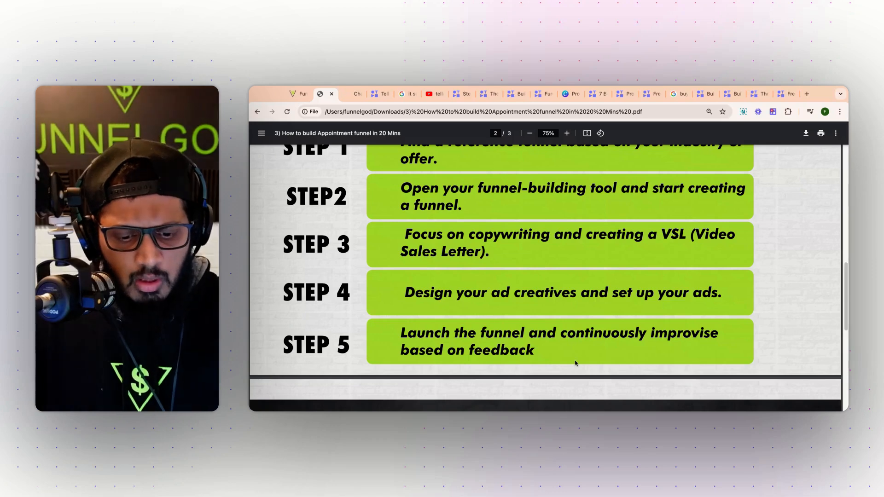
scroll(573, 357, down, 1)
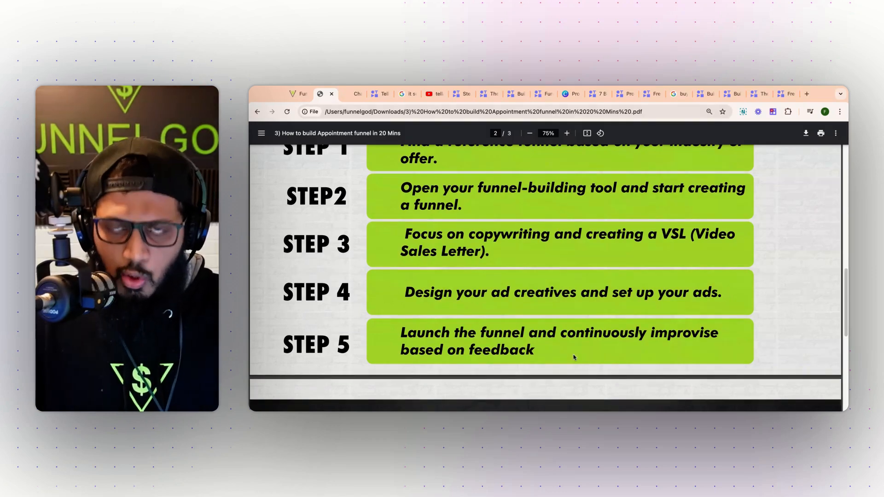
scroll(574, 357, down, 2)
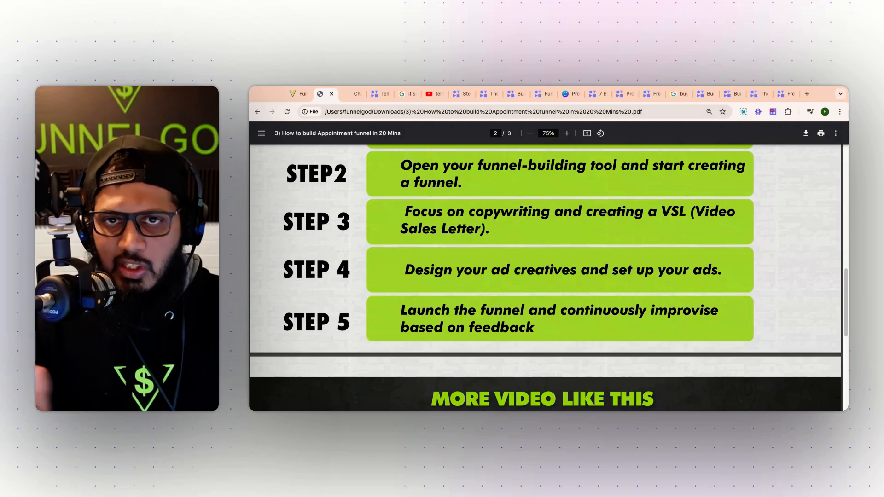
scroll(478, 319, down, 1)
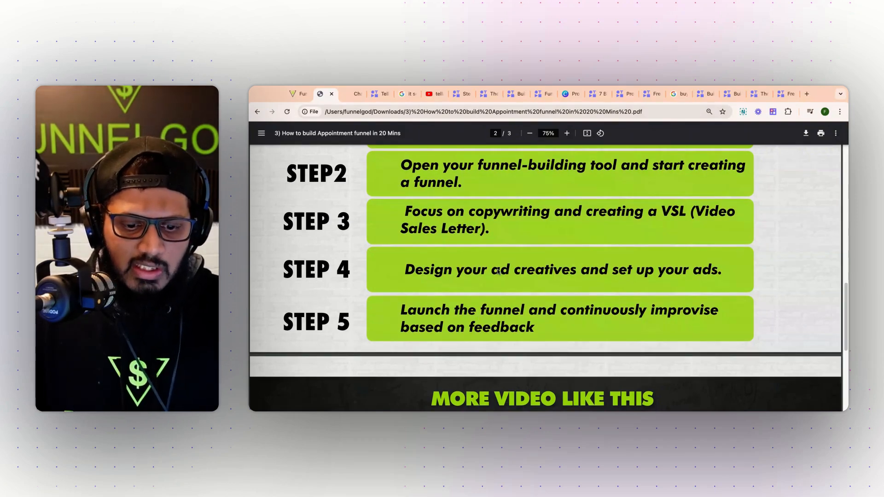
scroll(504, 285, down, 2)
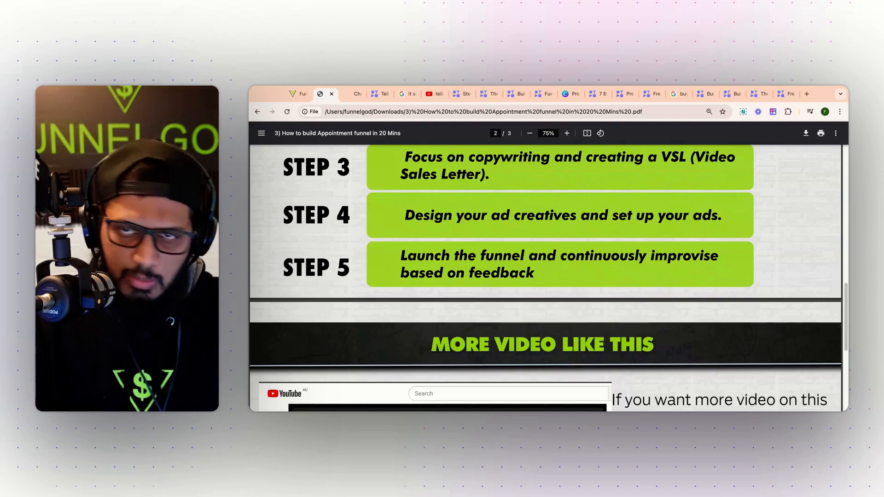
scroll(545, 276, down, 1)
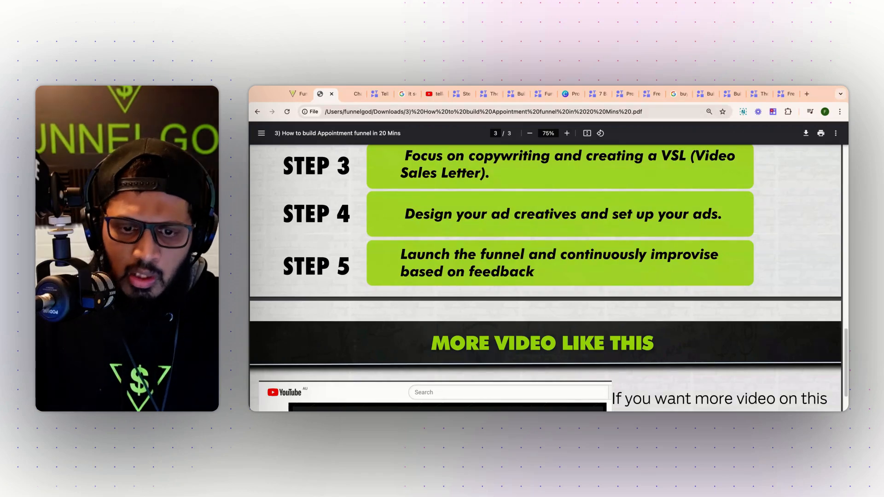
scroll(533, 285, down, 5)
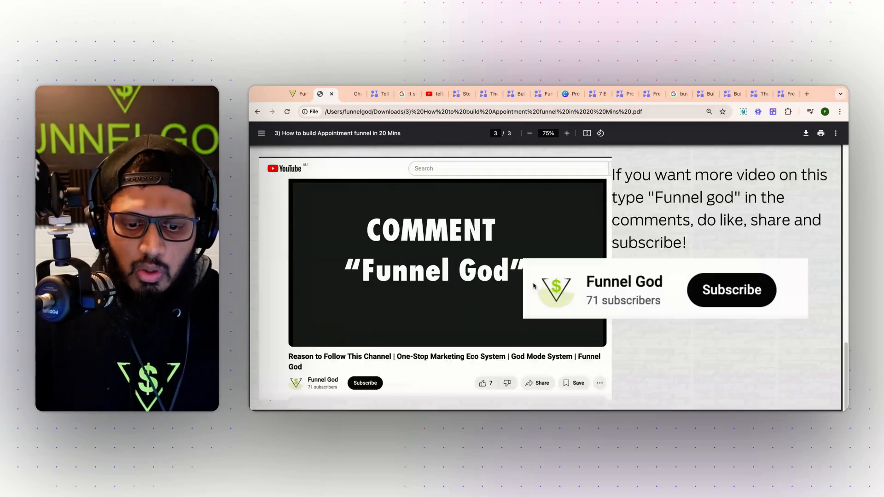